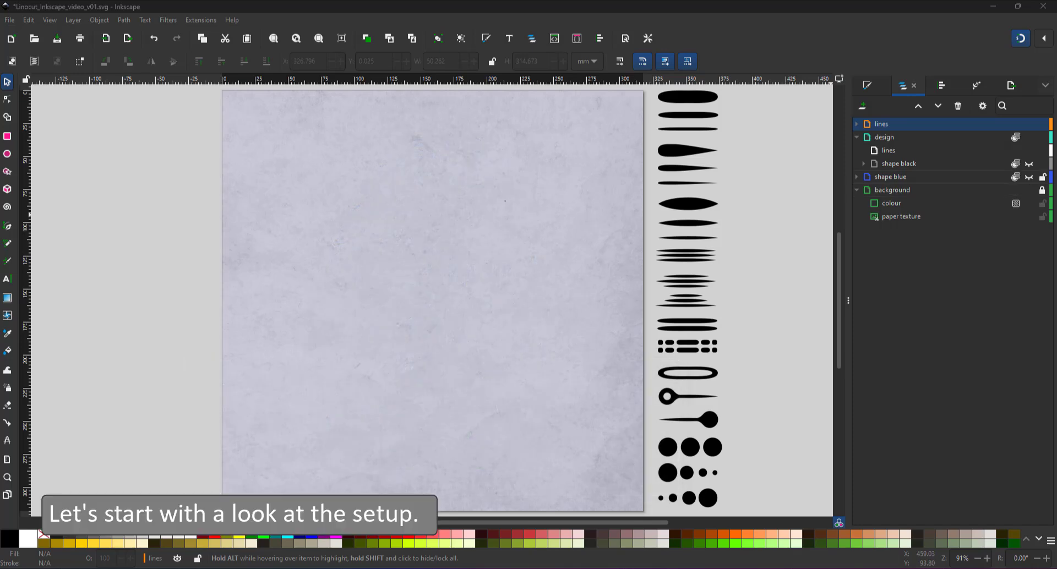
Unhide the shape blue layer and inspect the stroke paint of path10 inside its g13 group.
{"action": "left_click", "coordinate": [1029, 177]}
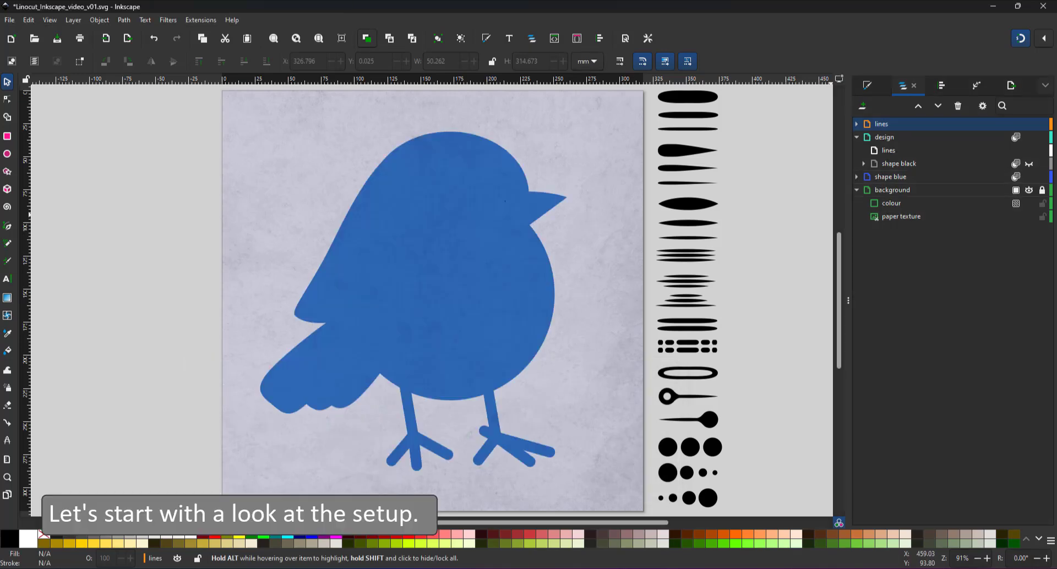
{"action": "left_click", "coordinate": [857, 177]}
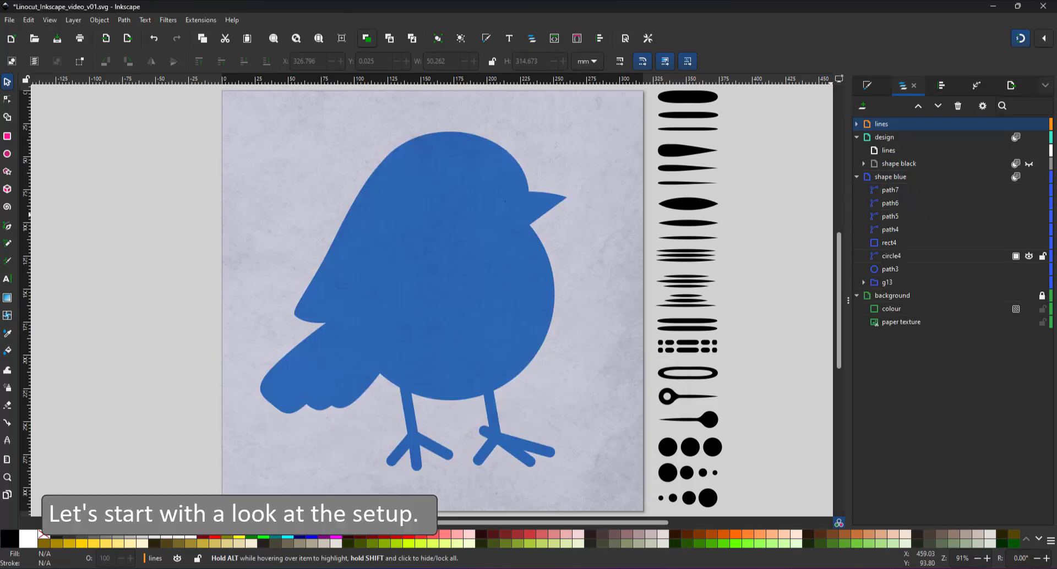
{"action": "left_click", "coordinate": [864, 283]}
{"action": "left_click", "coordinate": [897, 296]}
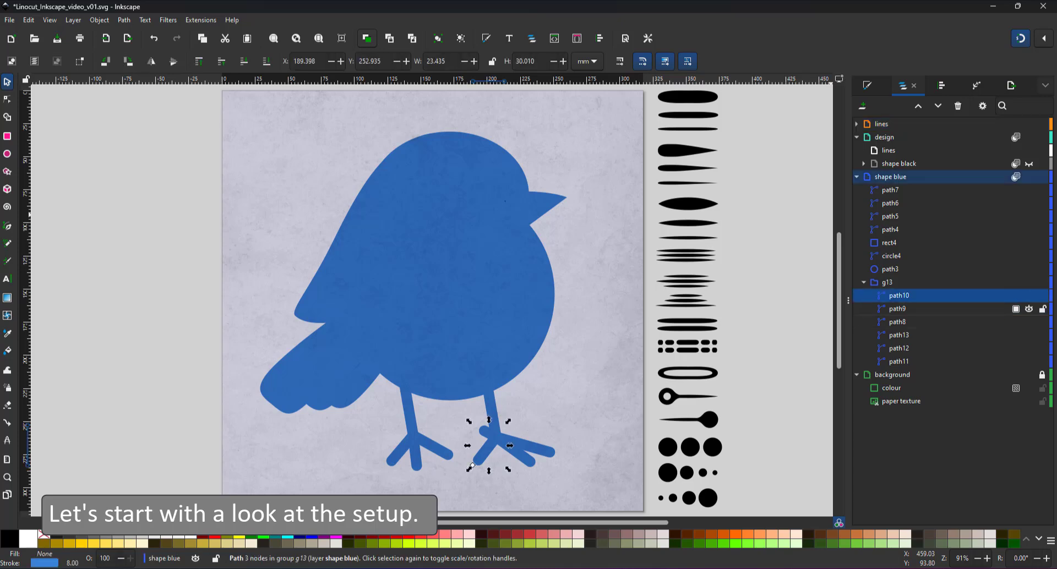
{"action": "left_click", "coordinate": [867, 85]}
{"action": "left_click", "coordinate": [916, 105]}
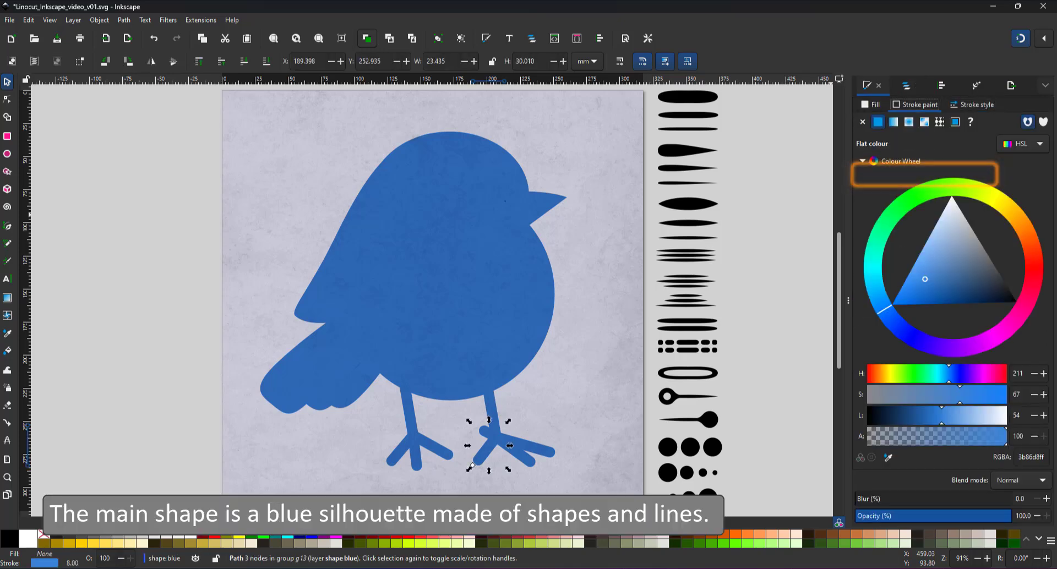
Examine the other leg and toe lines in g13 and the nodes of the round body shape path3.
{"action": "left_click", "coordinate": [906, 86]}
{"action": "left_click", "coordinate": [897, 309]}
{"action": "left_click", "coordinate": [897, 322]}
{"action": "left_click", "coordinate": [898, 335]}
{"action": "left_click", "coordinate": [899, 362]}
{"action": "left_click", "coordinate": [891, 269]}
{"action": "left_click", "coordinate": [7, 99]}
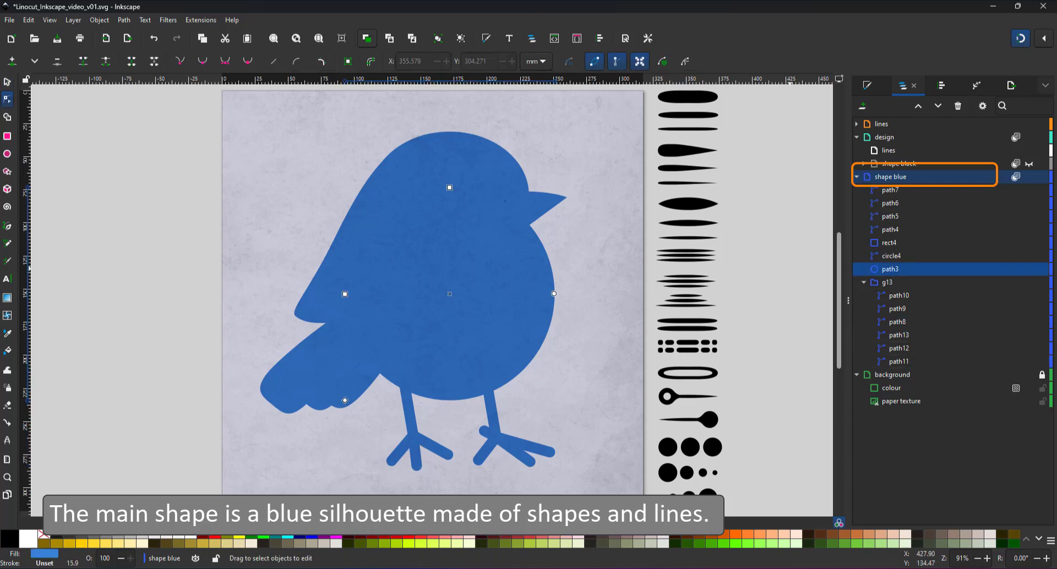
Step through the remaining silhouette shapes with node editing, adjusting the corner rounding of the head rectangle rect4.
{"action": "key", "text": "Tab"}
{"action": "key", "text": "Tab"}
{"action": "key", "text": "Tab"}
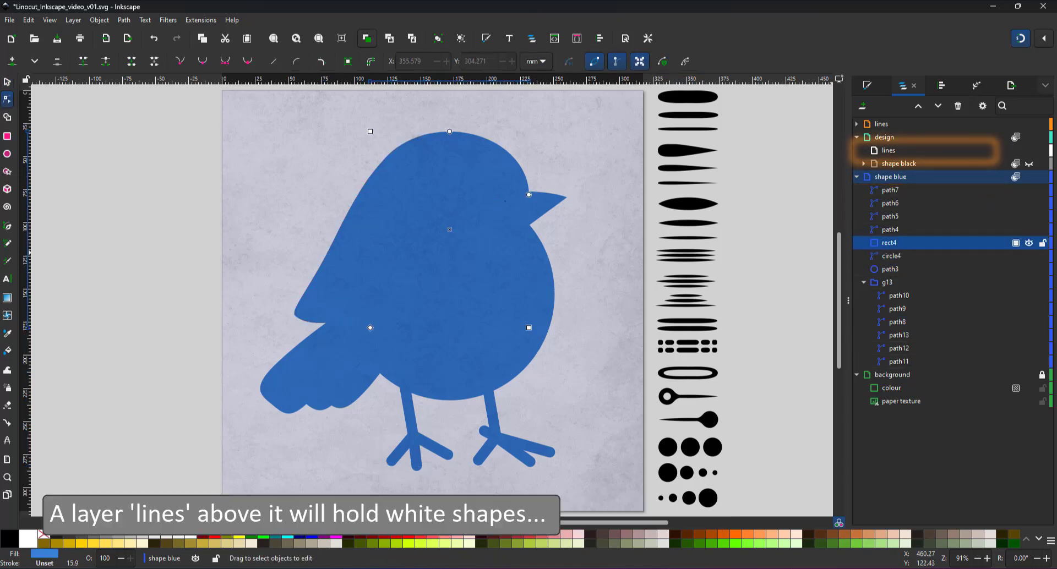
{"action": "key", "text": "shift+Tab"}
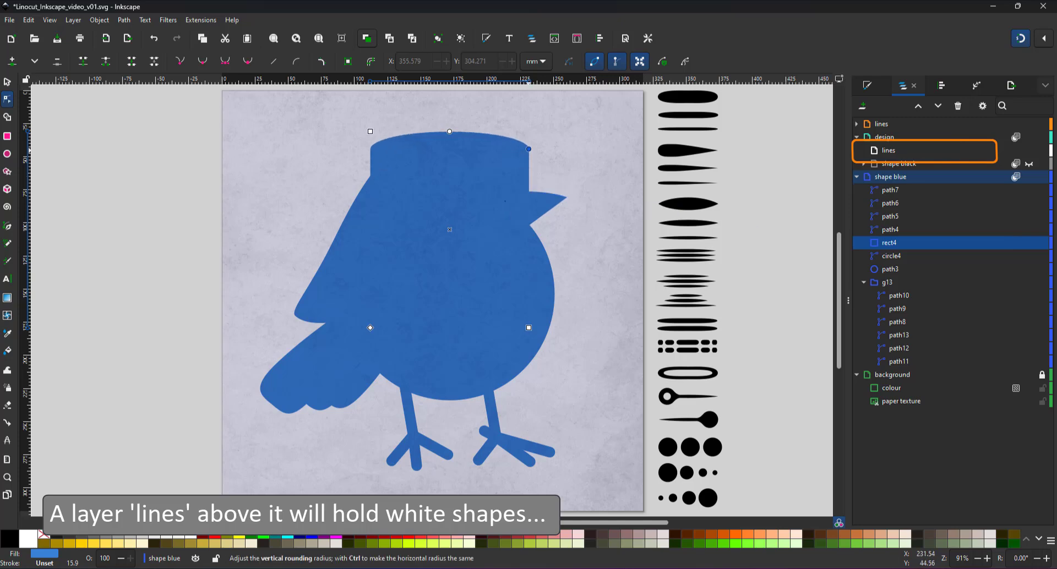
{"action": "key", "text": "Tab"}
{"action": "key", "text": "Tab"}
{"action": "key", "text": "Tab"}
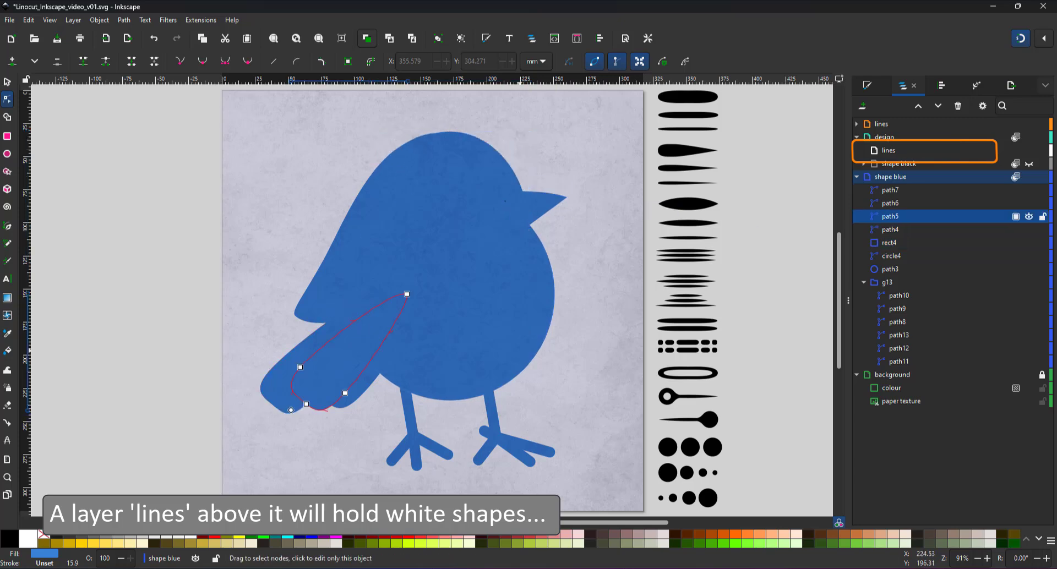
{"action": "key", "text": "Tab"}
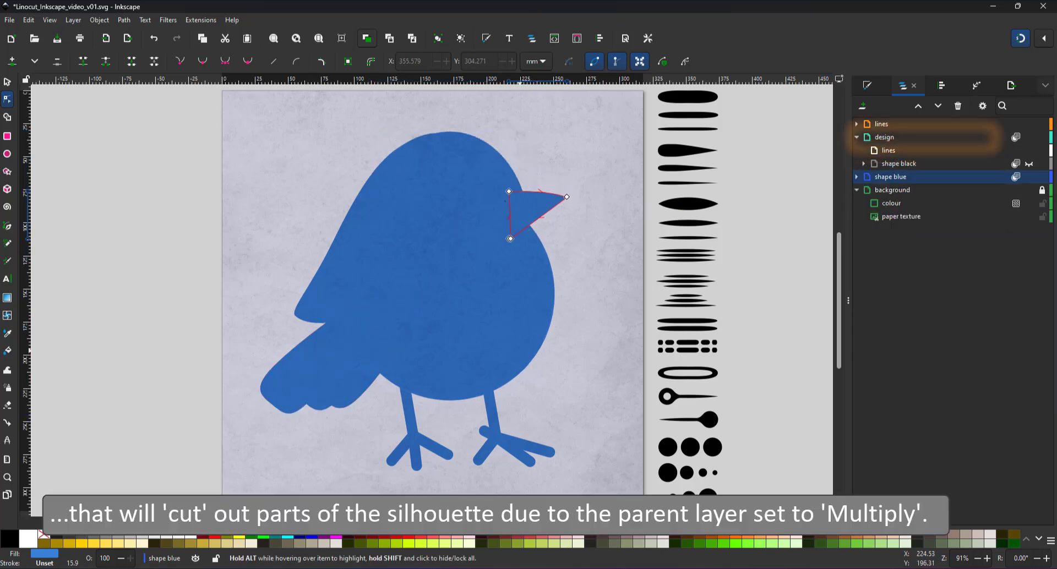
Lock the shape blue layer and inspect the thickest black brush shapes in the top-level lines layer.
{"action": "left_click", "coordinate": [1043, 176]}
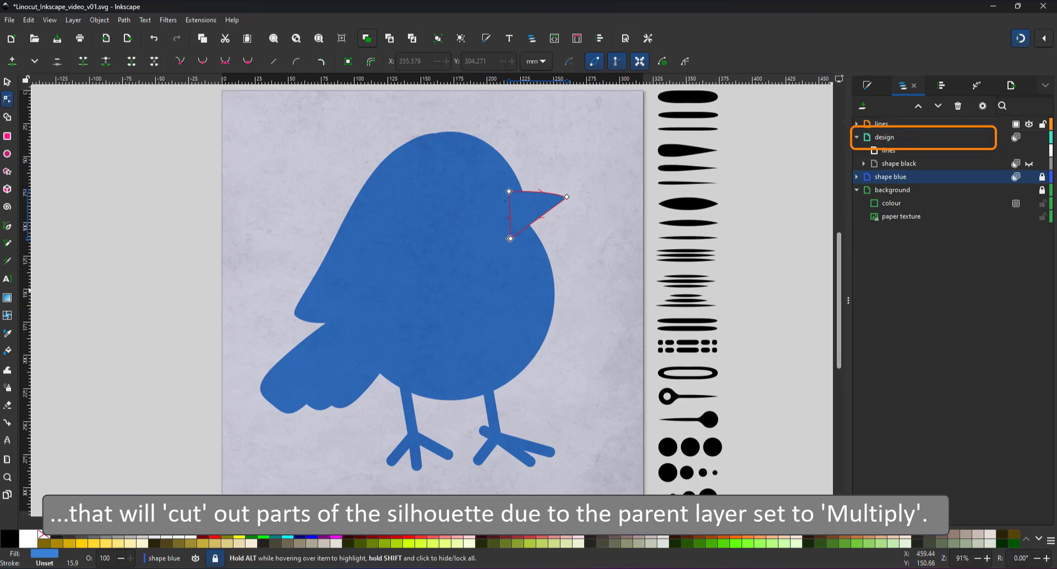
{"action": "left_click", "coordinate": [882, 124]}
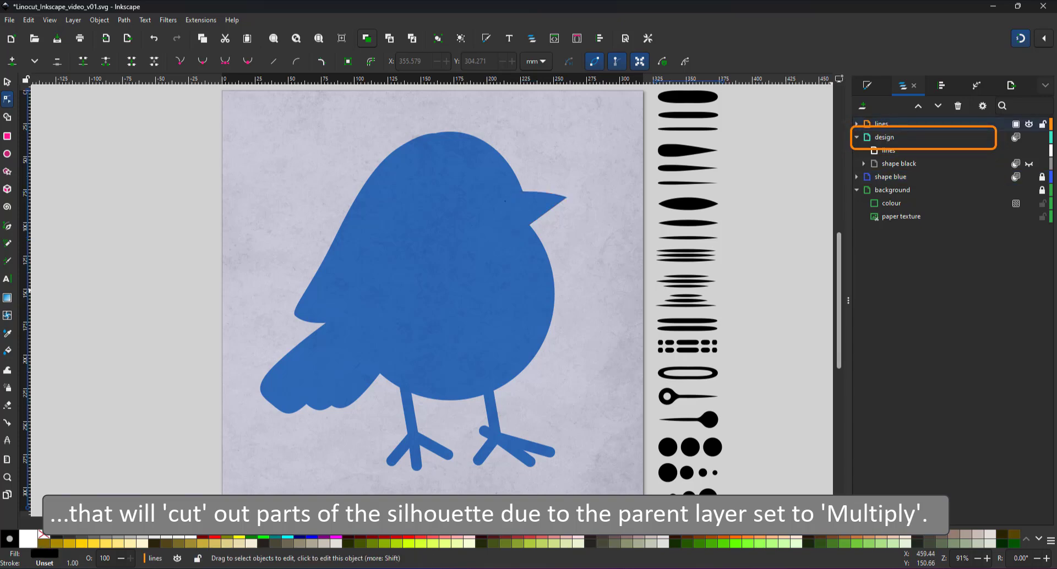
{"action": "left_click", "coordinate": [689, 97]}
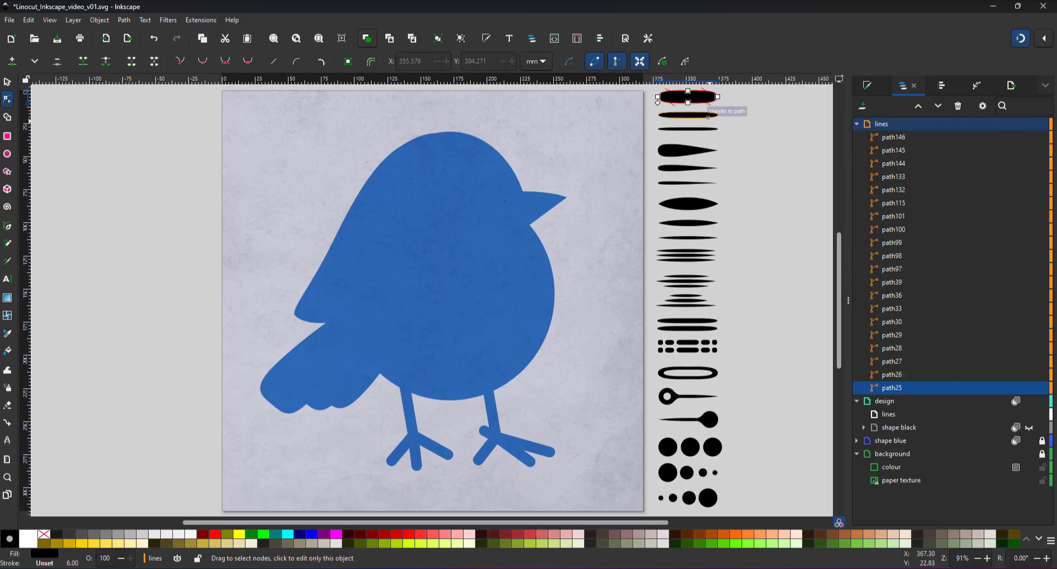
{"action": "left_click", "coordinate": [702, 116]}
Copy the three-line brush path30 and draw a curved test Pencil line beside the bird with Shape set to From clipboard.
{"action": "left_click", "coordinate": [688, 255]}
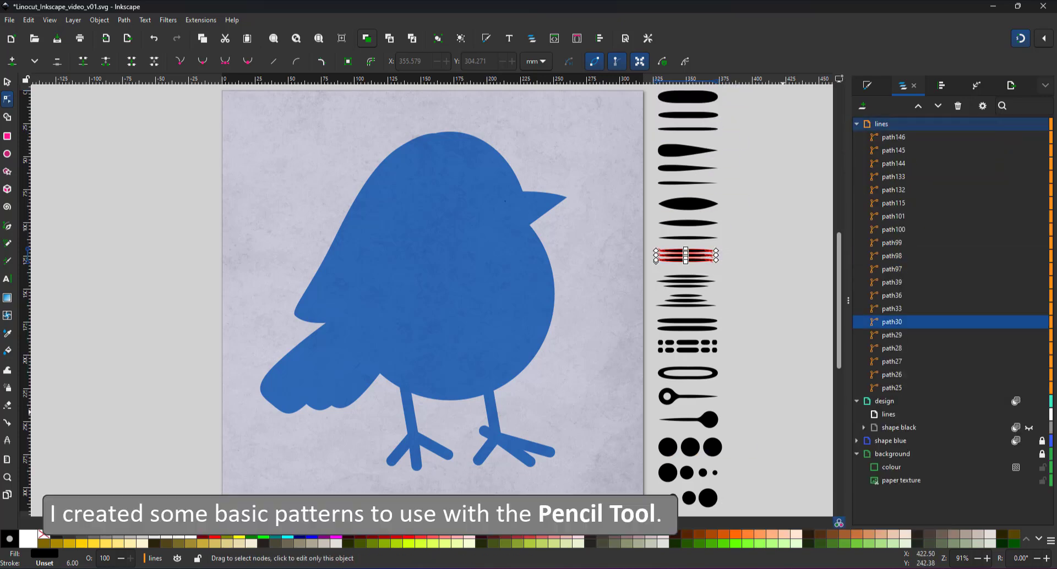
{"action": "left_click", "coordinate": [857, 124]}
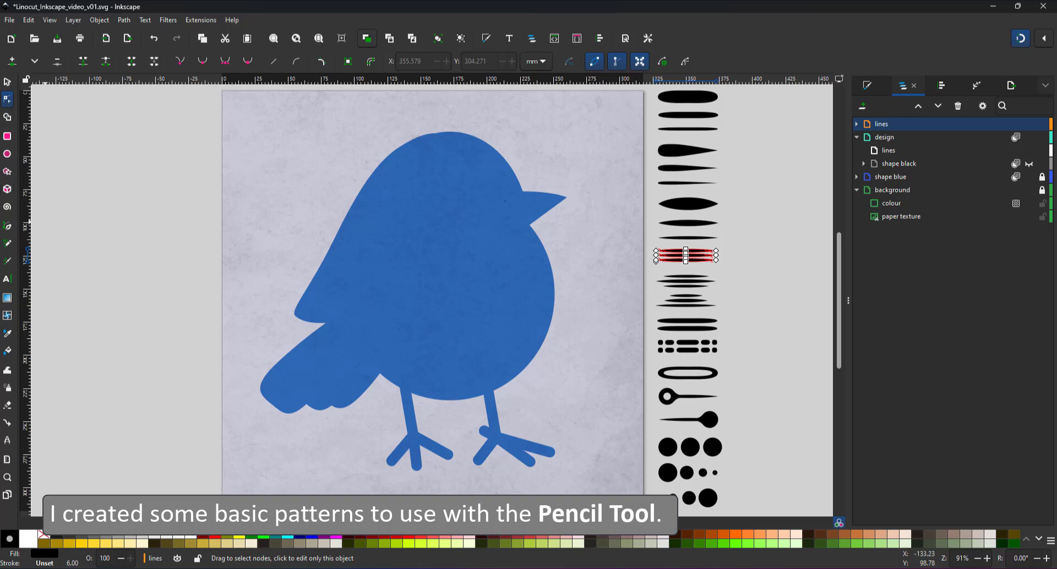
{"action": "left_click", "coordinate": [7, 242]}
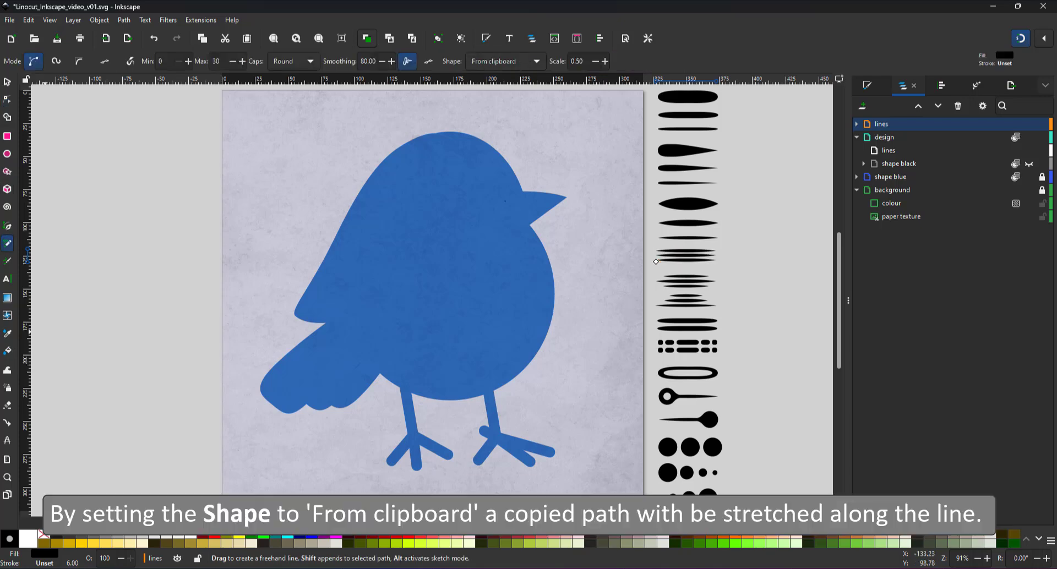
{"action": "left_click", "coordinate": [496, 61]}
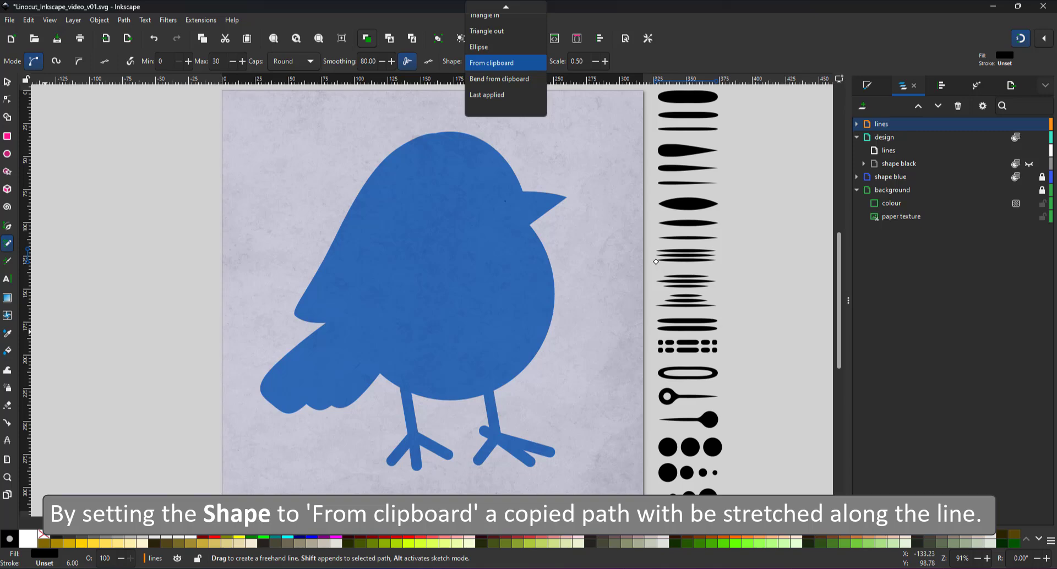
{"action": "left_click", "coordinate": [492, 63]}
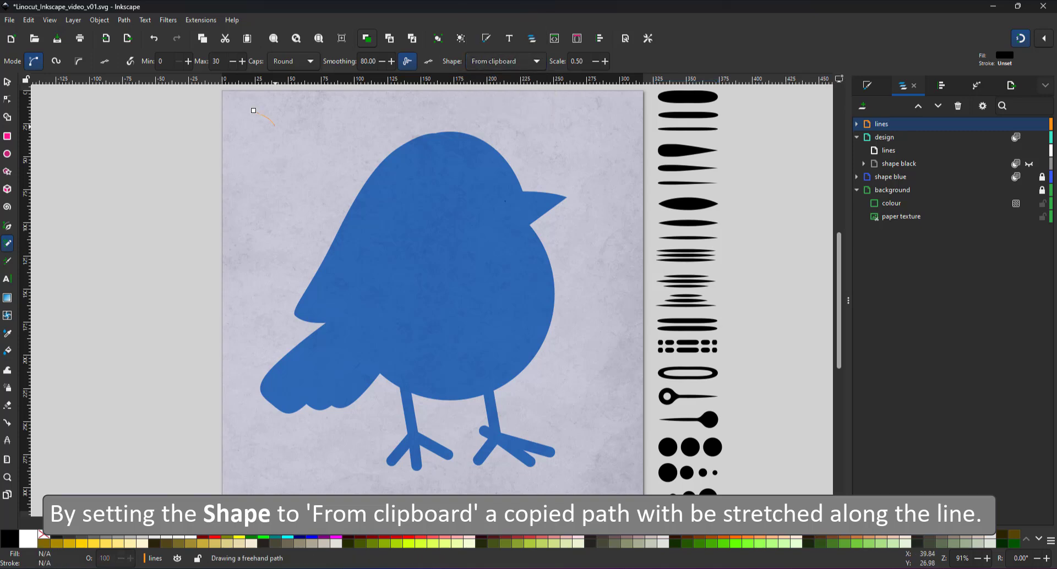
{"action": "left_click_drag", "start_coordinate": [253, 110], "coordinate": [281, 281]}
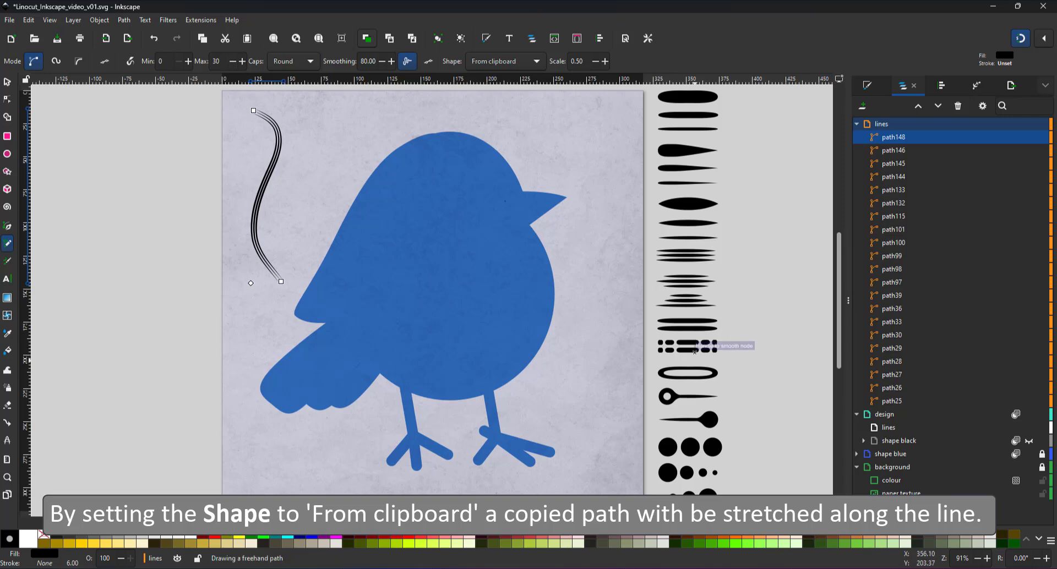
Copy the brush with a ring at one end and draw an S-shaped test Pencil line with it beside the bird.
{"action": "key", "text": "Escape"}
{"action": "key", "text": "n"}
{"action": "left_click", "coordinate": [668, 396]}
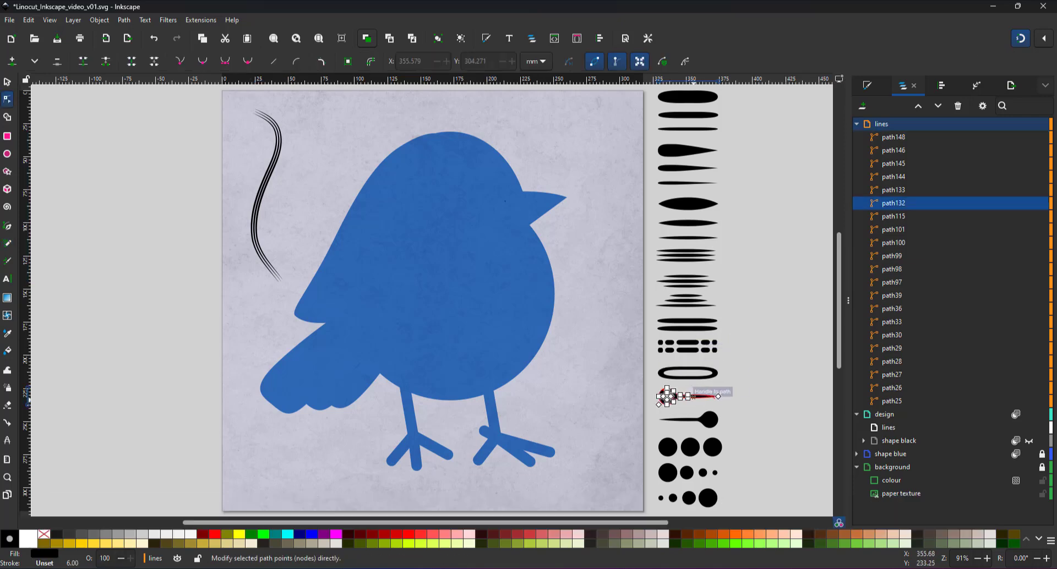
{"action": "key", "text": "p"}
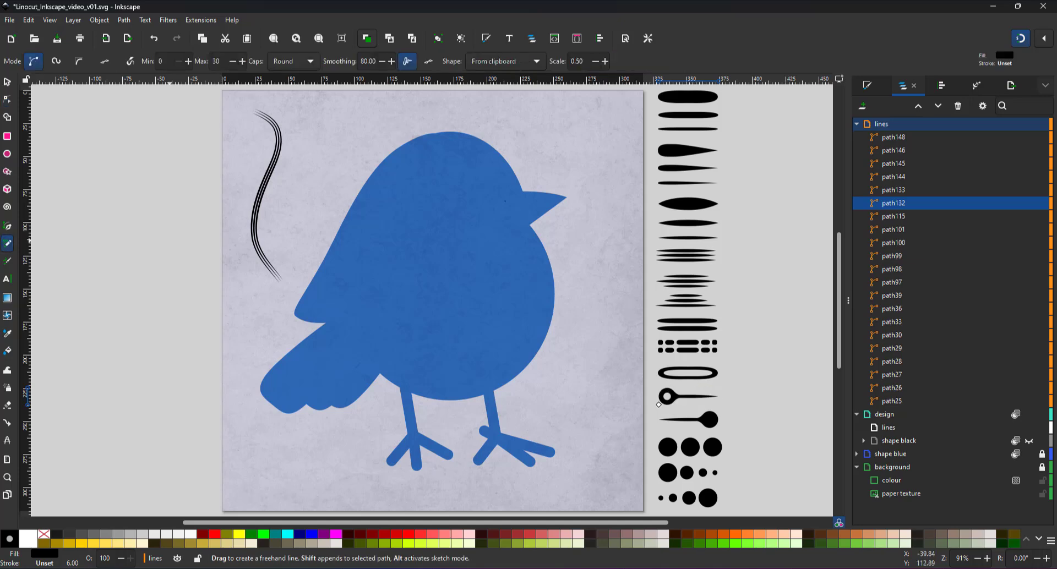
{"action": "mouse_move", "coordinate": [286, 111]}
{"action": "left_mouse_down"}
{"action": "mouse_move", "coordinate": [322, 165]}
{"action": "mouse_move", "coordinate": [276, 342]}
{"action": "left_mouse_up"}
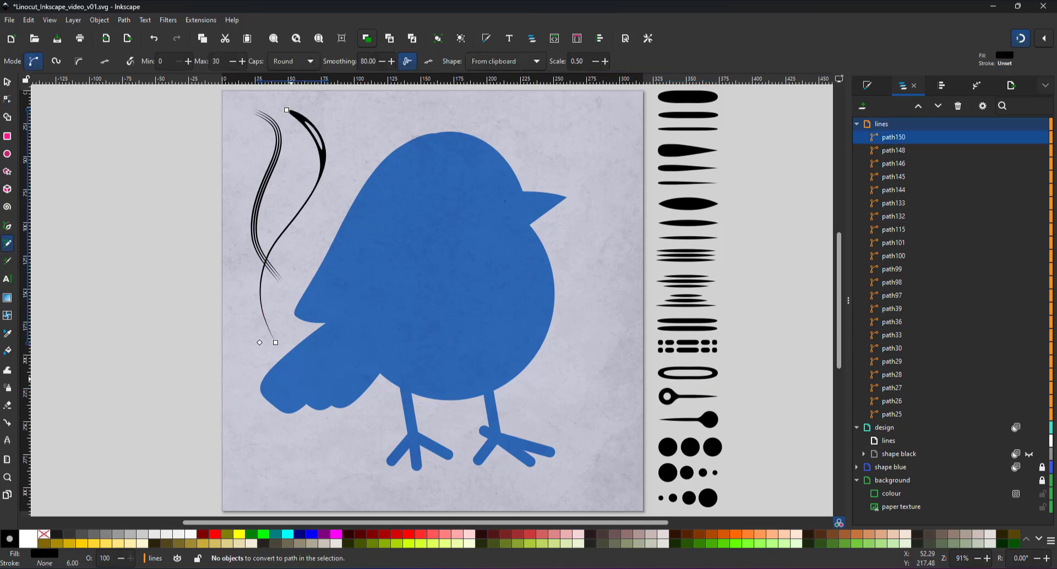
Copy the graduated three-line brush path36 and draw a curved test Pencil line with it near the bird's back.
{"action": "left_click", "coordinate": [7, 82]}
{"action": "left_click", "coordinate": [654, 305]}
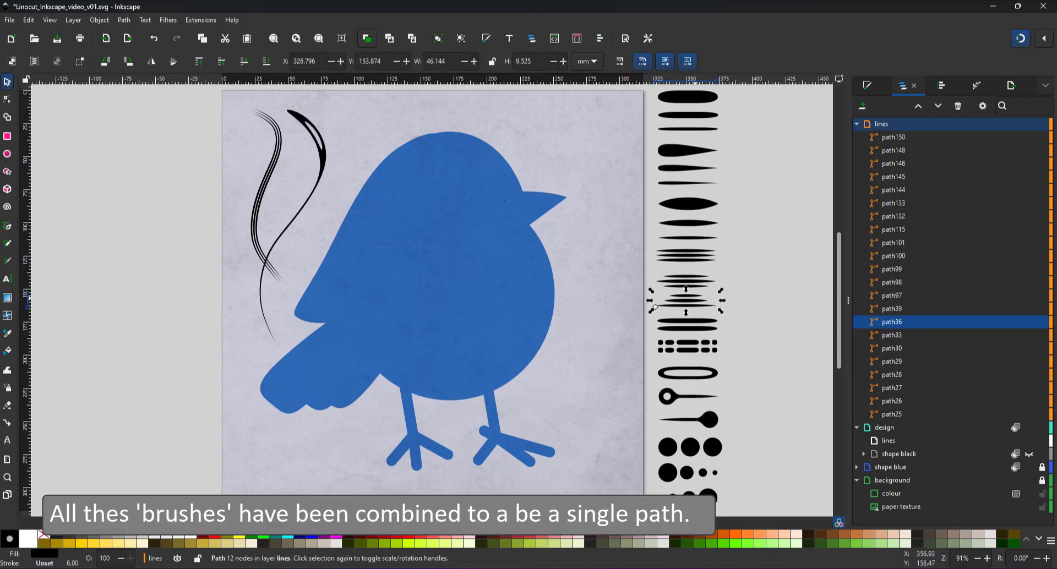
{"action": "left_click", "coordinate": [8, 243]}
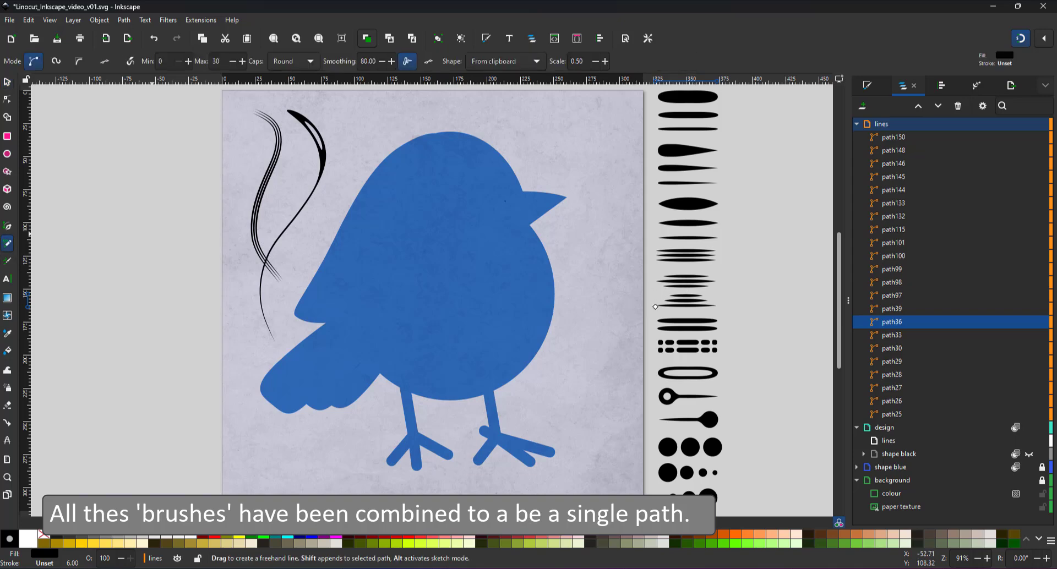
{"action": "left_click_drag", "start_coordinate": [296, 138], "coordinate": [295, 316]}
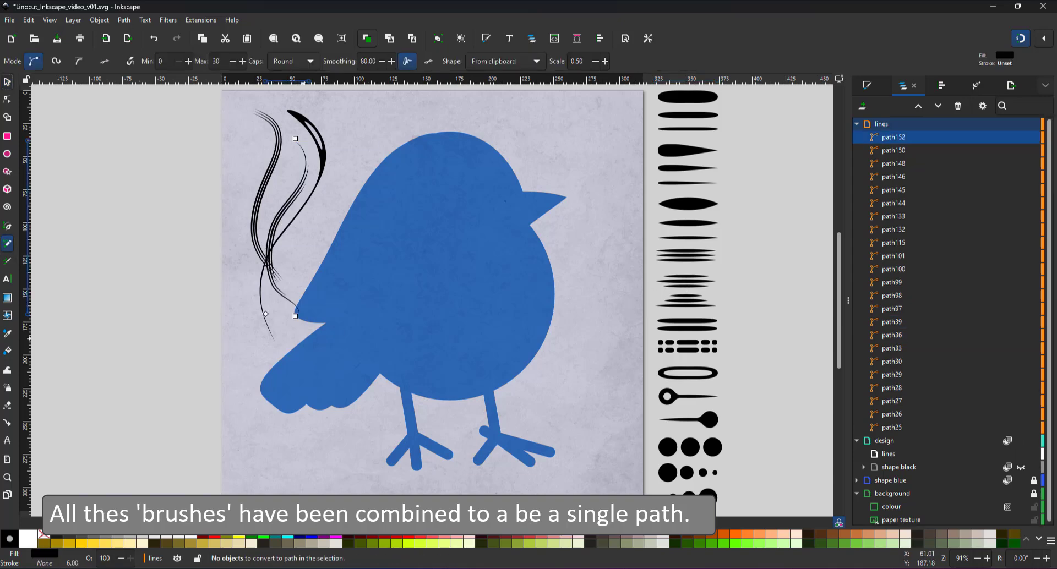
Copy the brush of four growing dots and draw a curved test Pencil line with it near the page's left edge.
{"action": "key", "text": "s"}
{"action": "left_click", "coordinate": [702, 495]}
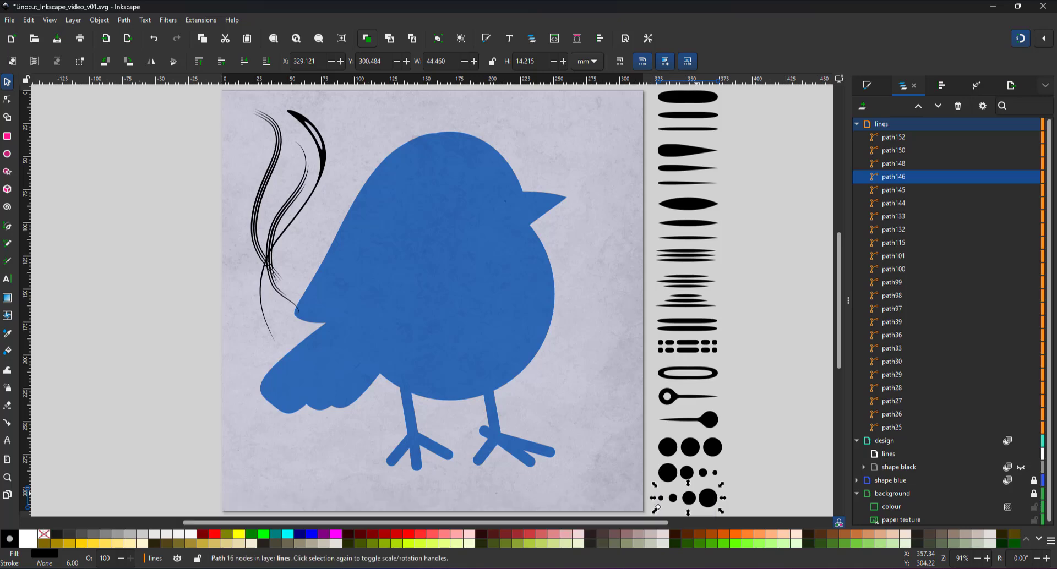
{"action": "key", "text": "ctrl+c"}
{"action": "key", "text": "p"}
{"action": "left_click_drag", "start_coordinate": [247, 135], "coordinate": [279, 317]}
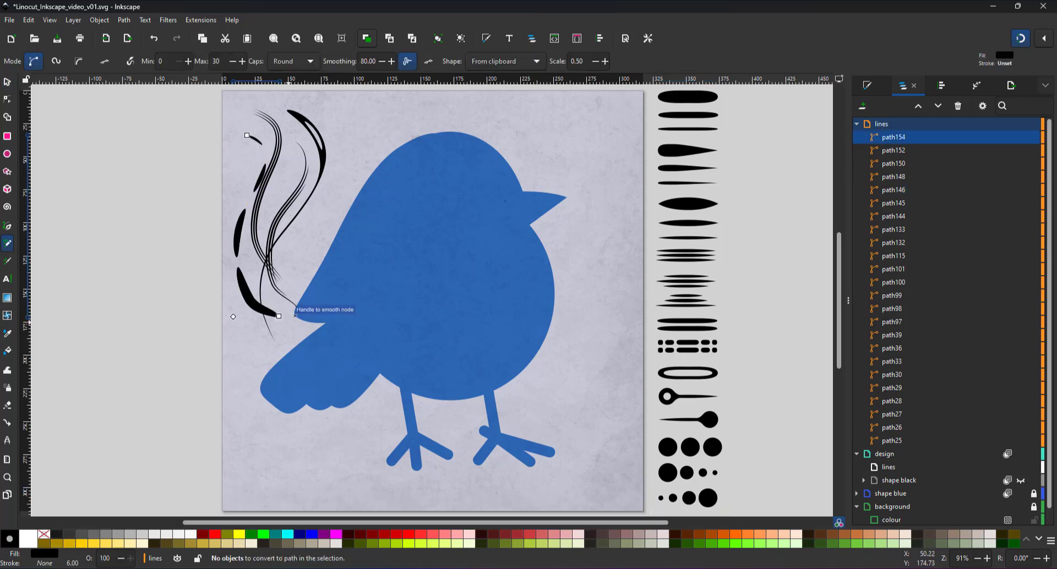
Try rotating the brush of four growing dots 90° clockwise, and undo the rotation.
{"action": "key", "text": "s"}
{"action": "left_click", "coordinate": [659, 501]}
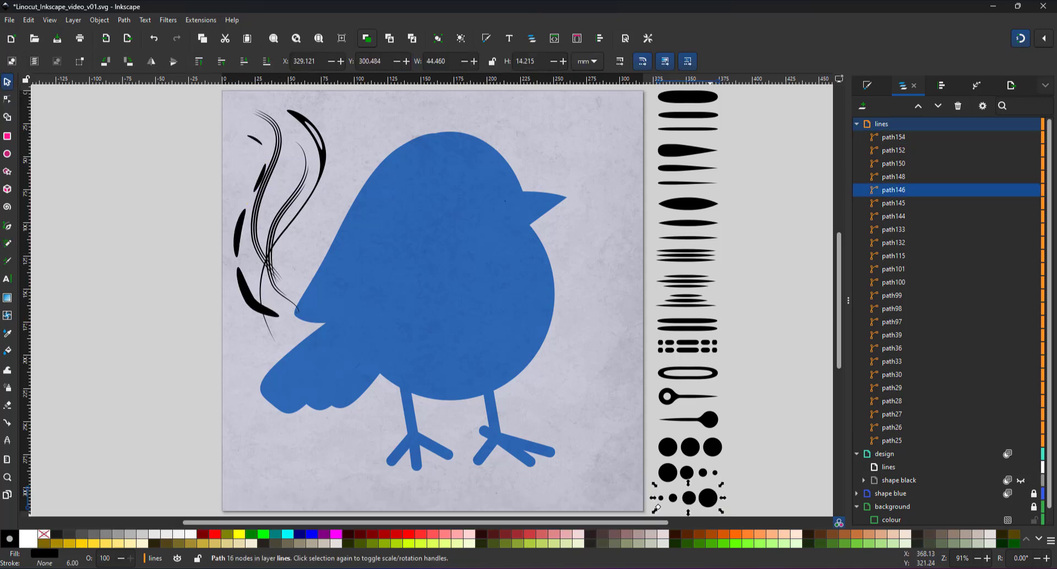
{"action": "left_click", "coordinate": [128, 61]}
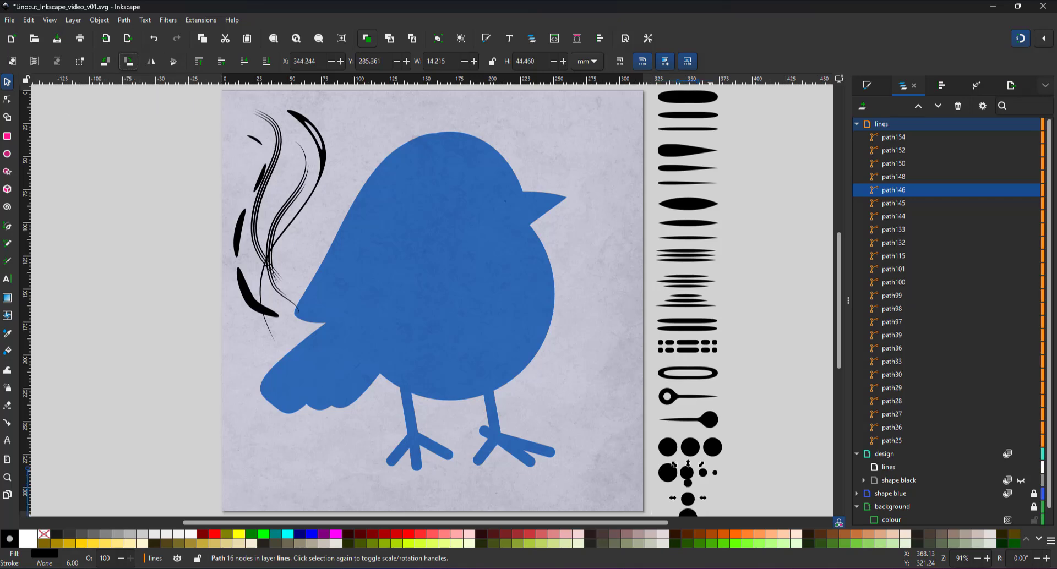
{"action": "key", "text": "ctrl+z"}
Draw two more freehand test Pencil lines, one beside the bird and one across its body.
{"action": "key", "text": "p"}
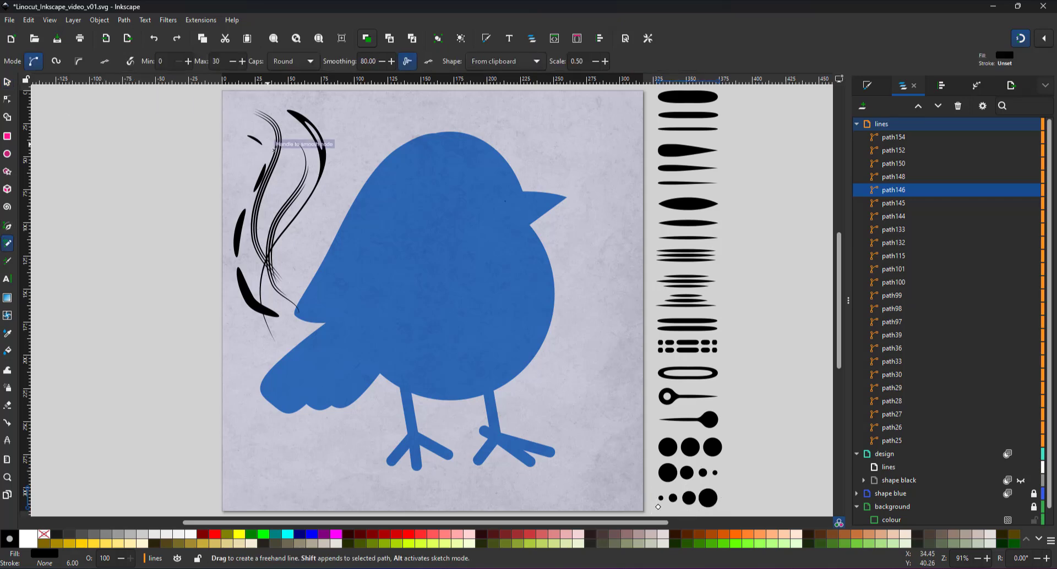
{"action": "left_click_drag", "start_coordinate": [235, 116], "coordinate": [296, 316]}
{"action": "left_click_drag", "start_coordinate": [347, 119], "coordinate": [428, 292]}
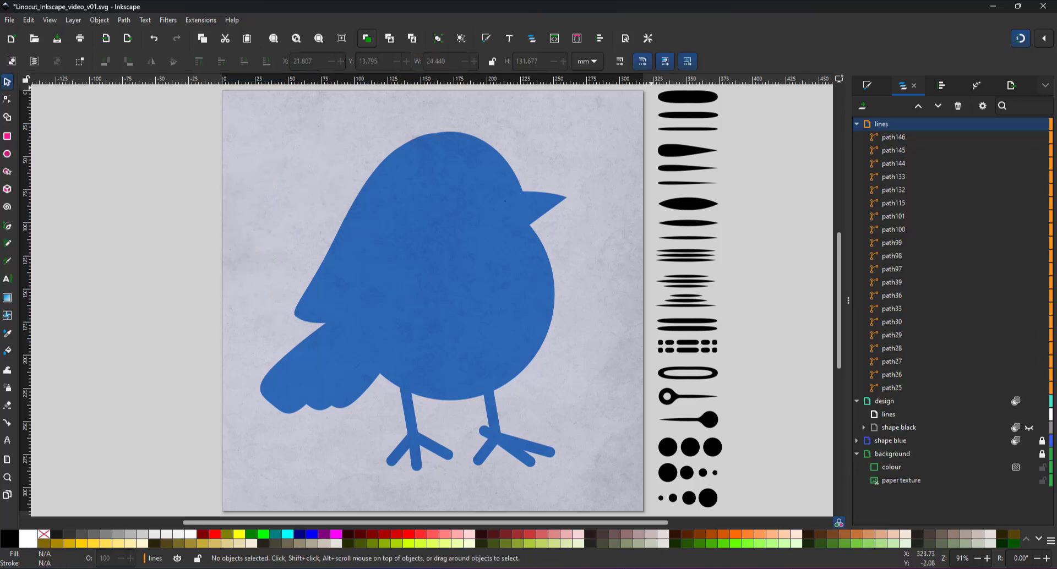
Set the fill of all brush shapes beside the page to white and collapse their lines layer.
{"action": "mouse_move", "coordinate": [733, 87]}
{"action": "left_mouse_down"}
{"action": "mouse_move", "coordinate": [653, 260]}
{"action": "mouse_move", "coordinate": [654, 510]}
{"action": "left_mouse_up"}
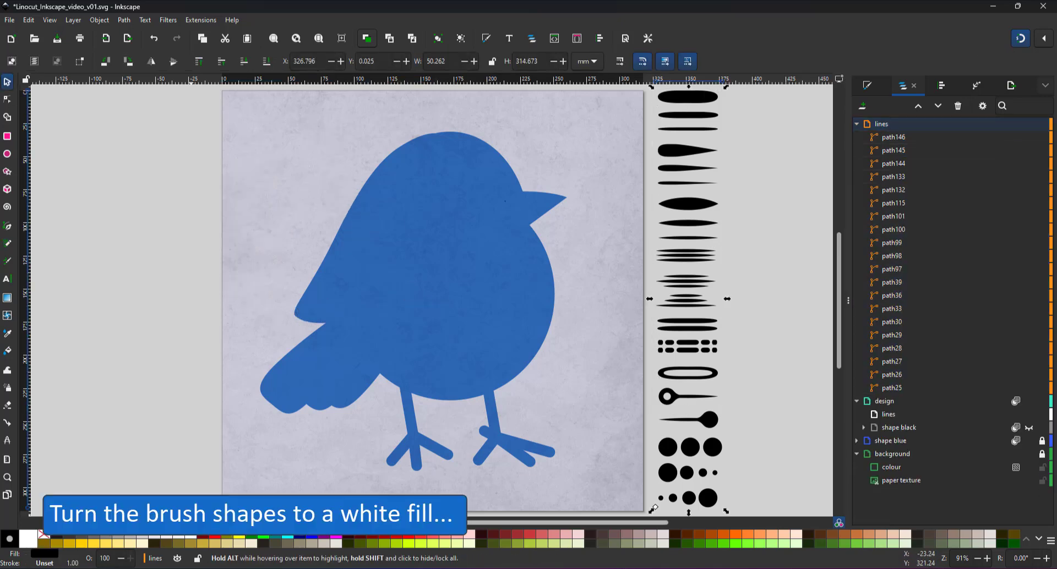
{"action": "left_click", "coordinate": [182, 538]}
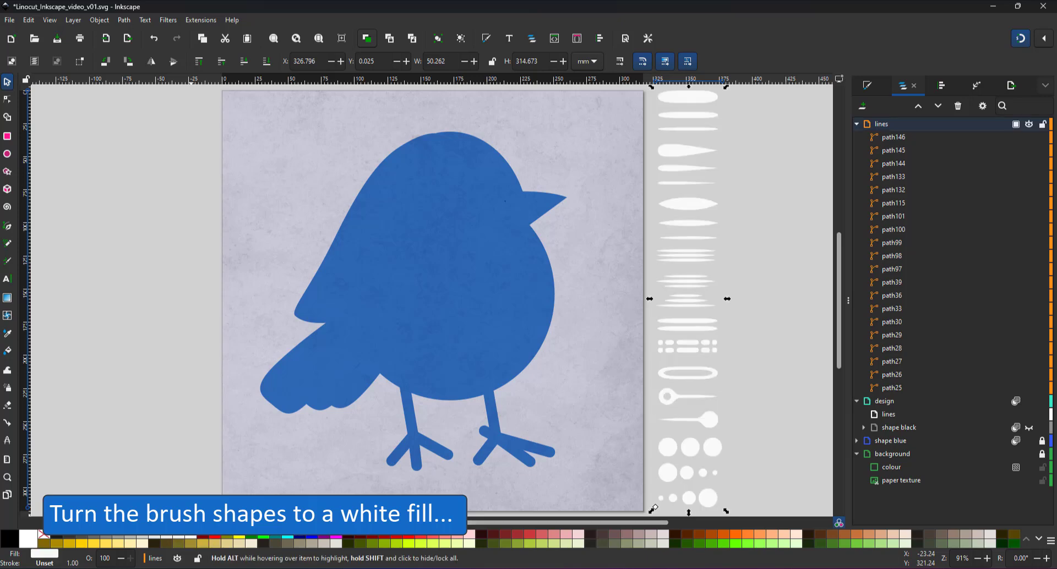
{"action": "left_click", "coordinate": [857, 124]}
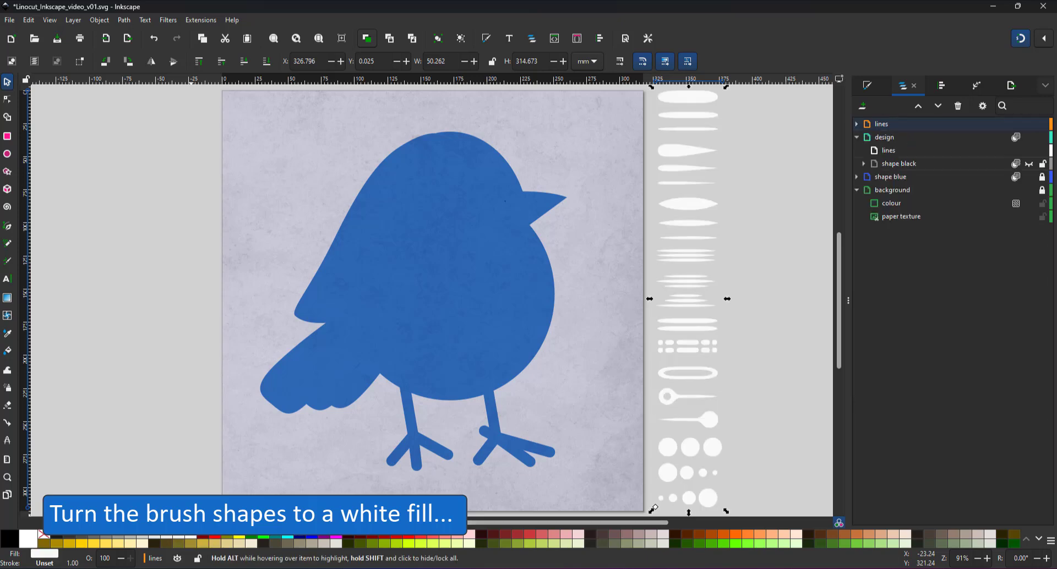
Set the blend mode of the design layer to Multiply.
{"action": "left_click", "coordinate": [889, 151]}
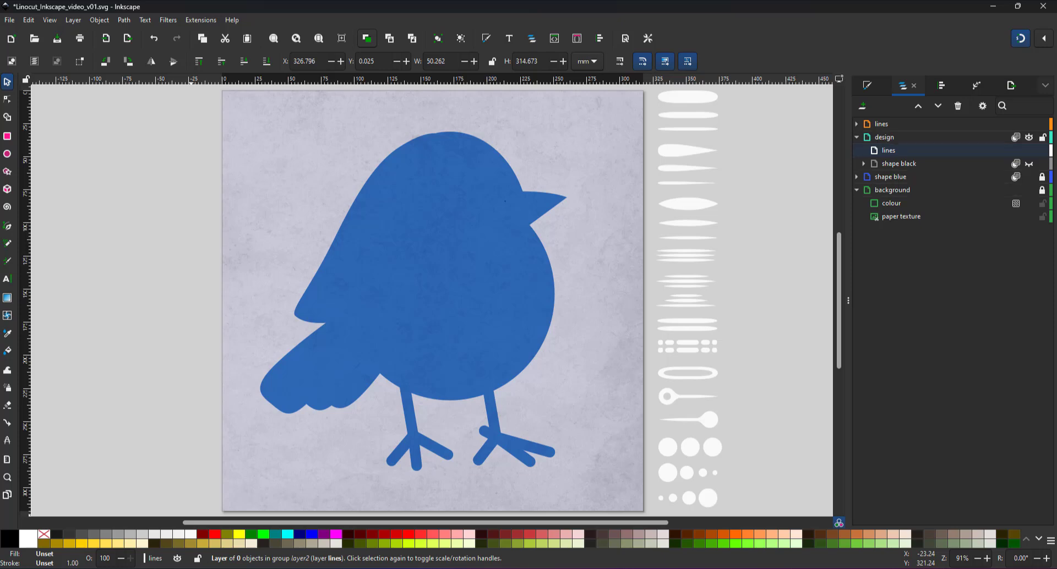
{"action": "left_click", "coordinate": [885, 137]}
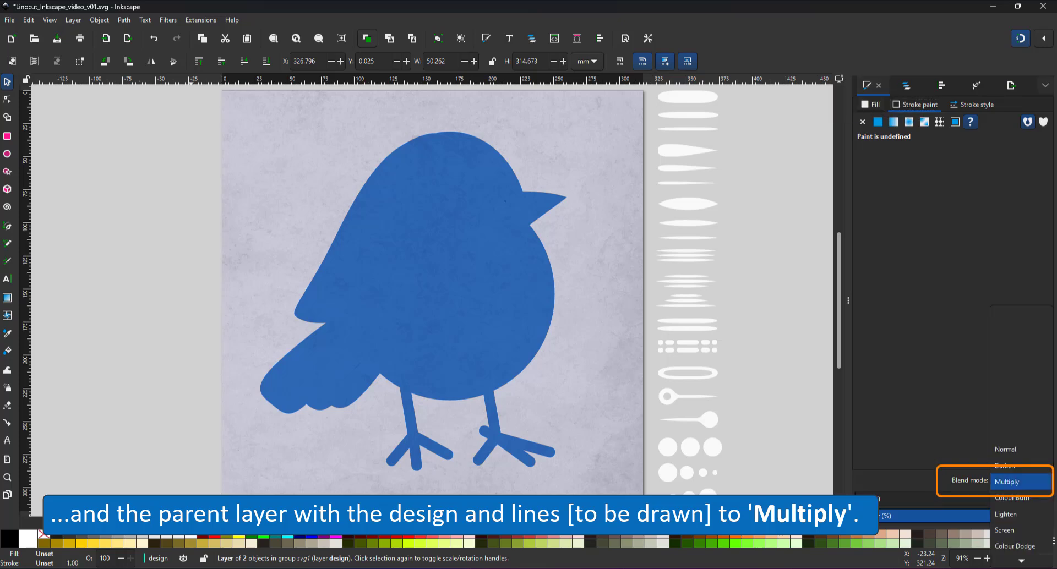
{"action": "left_click", "coordinate": [1021, 482]}
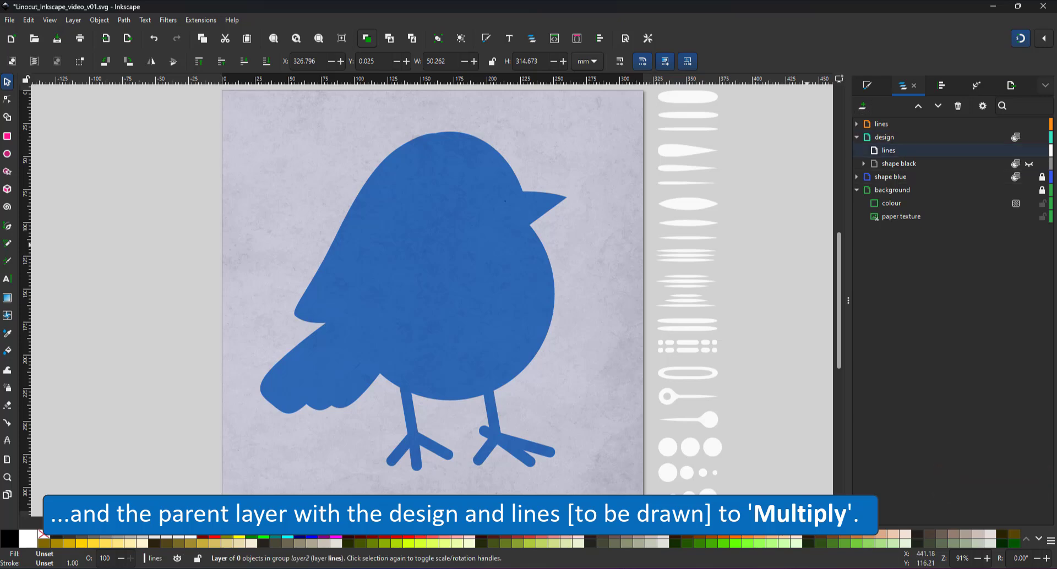
Copy the medium-thick pointed-ellipse brush shape beside the page for drawing with the Pencil tool.
{"action": "left_click", "coordinate": [7, 243]}
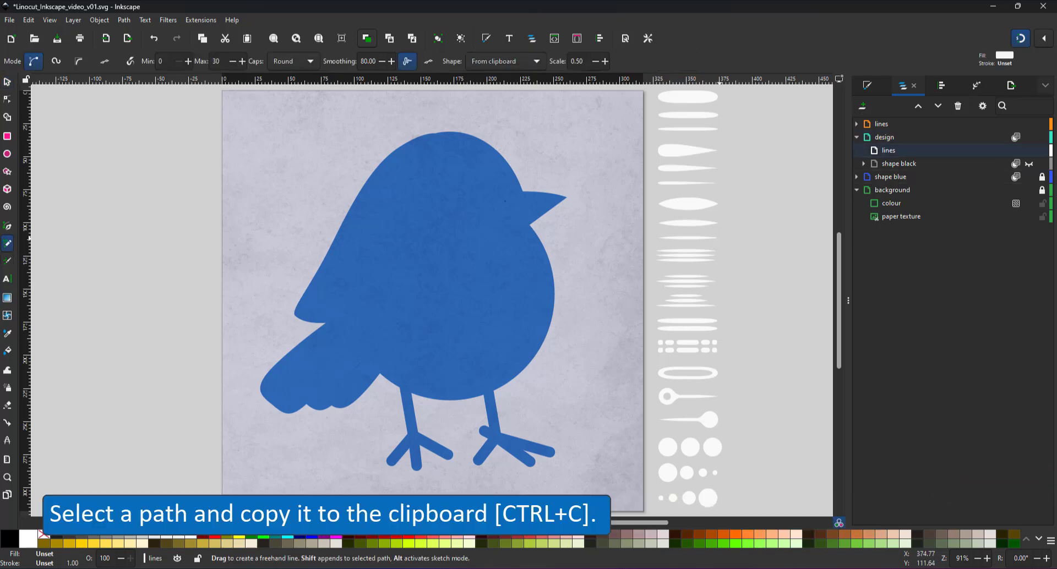
{"action": "key", "text": "s"}
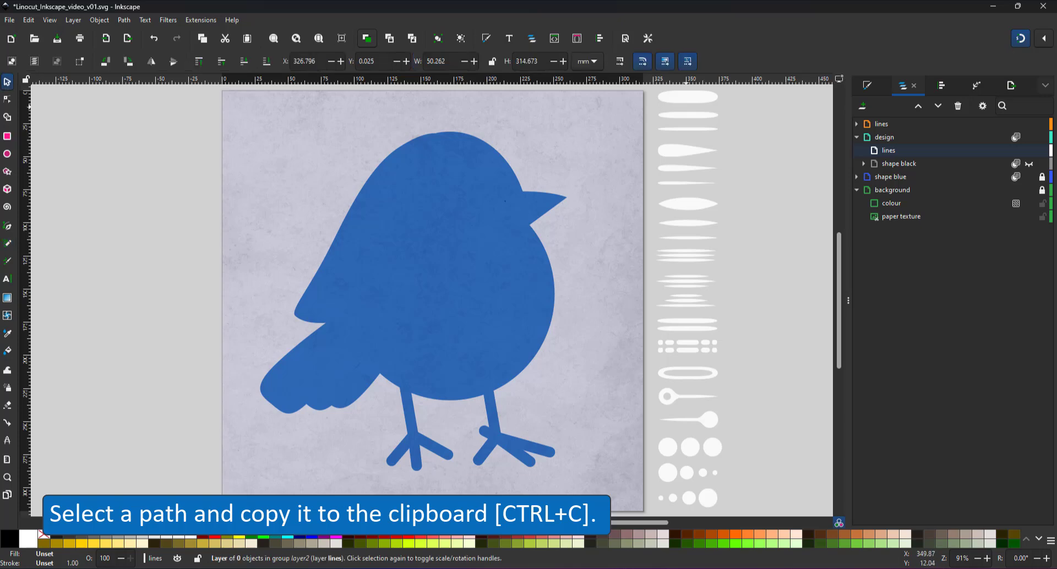
{"action": "left_click", "coordinate": [658, 115]}
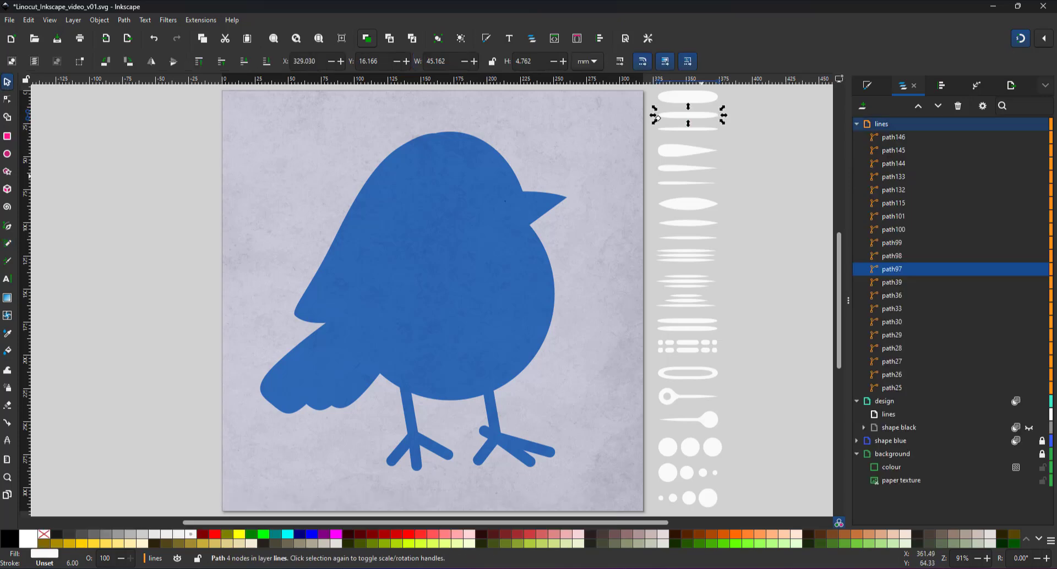
{"action": "left_click", "coordinate": [656, 225]}
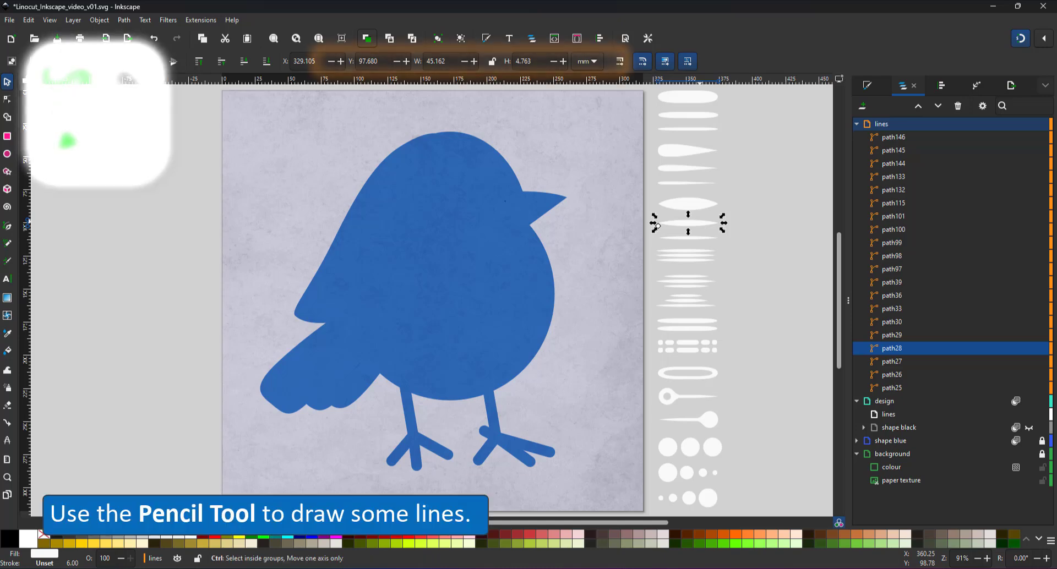
{"action": "key", "text": "p"}
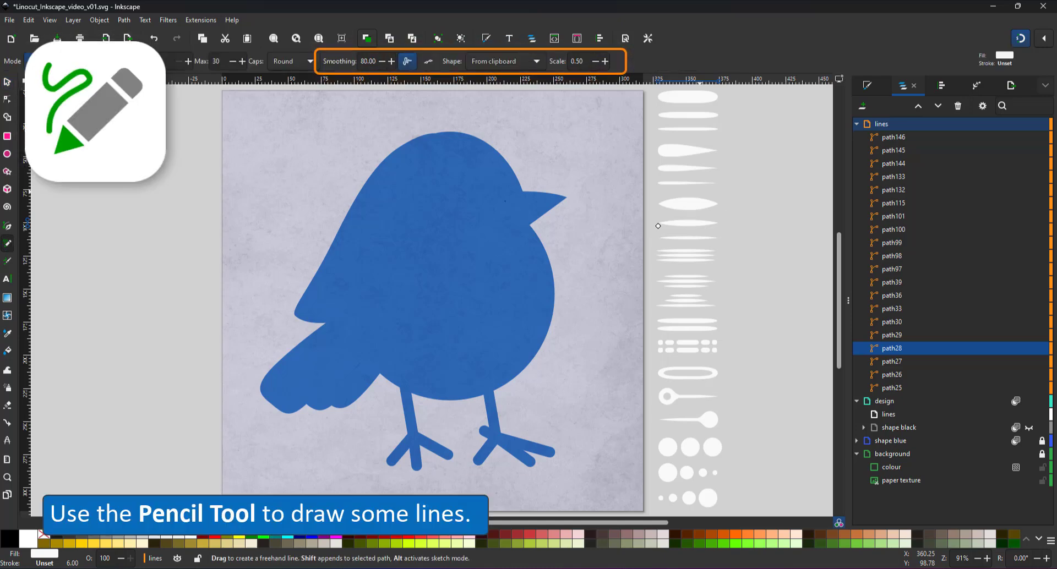
{"action": "key", "text": "Escape"}
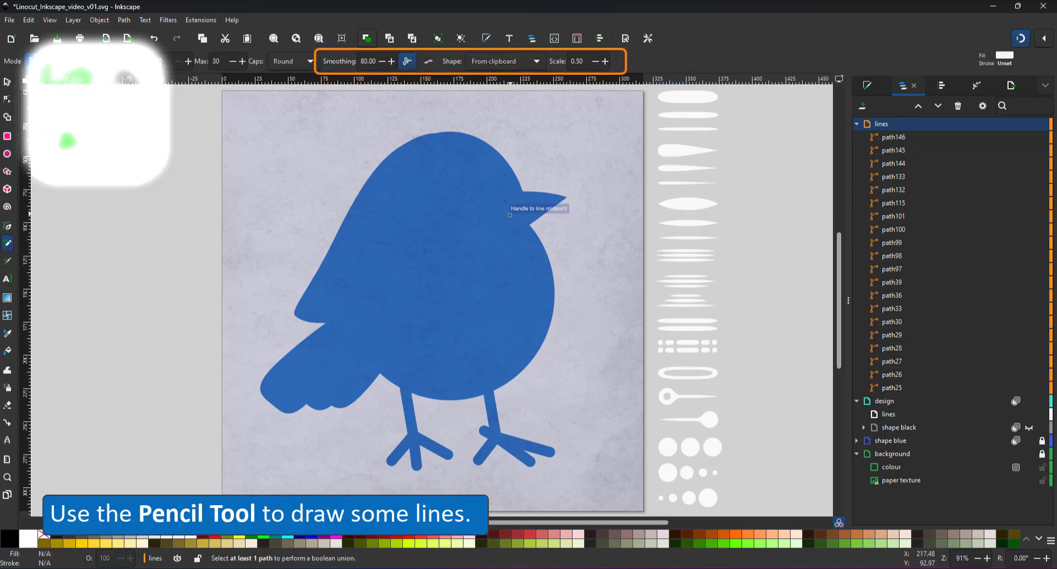
Try a freehand Pencil line from the beak tip back into the head, and delete it.
{"action": "left_click_drag", "start_coordinate": [568, 198], "coordinate": [507, 215]}
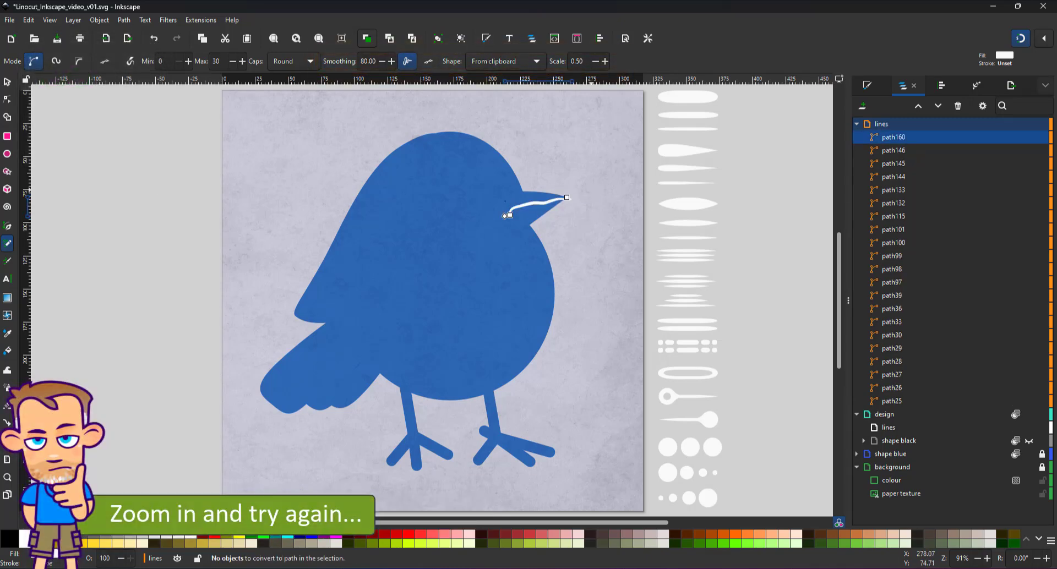
{"action": "key", "text": "z"}
{"action": "left_click", "coordinate": [537, 201]}
{"action": "left_click", "coordinate": [537, 201]}
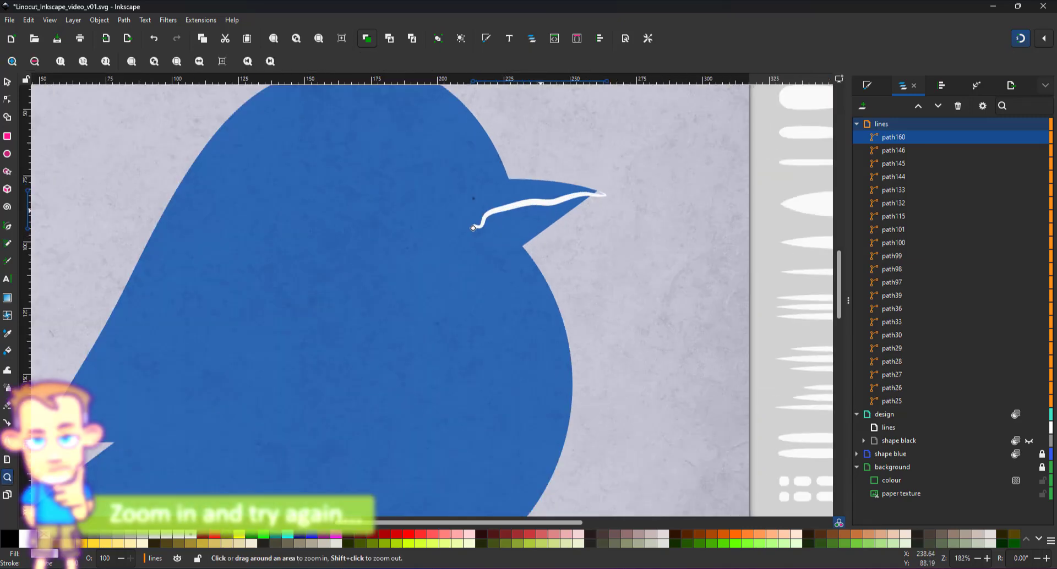
{"action": "left_click", "coordinate": [539, 216]}
{"action": "key", "text": "s"}
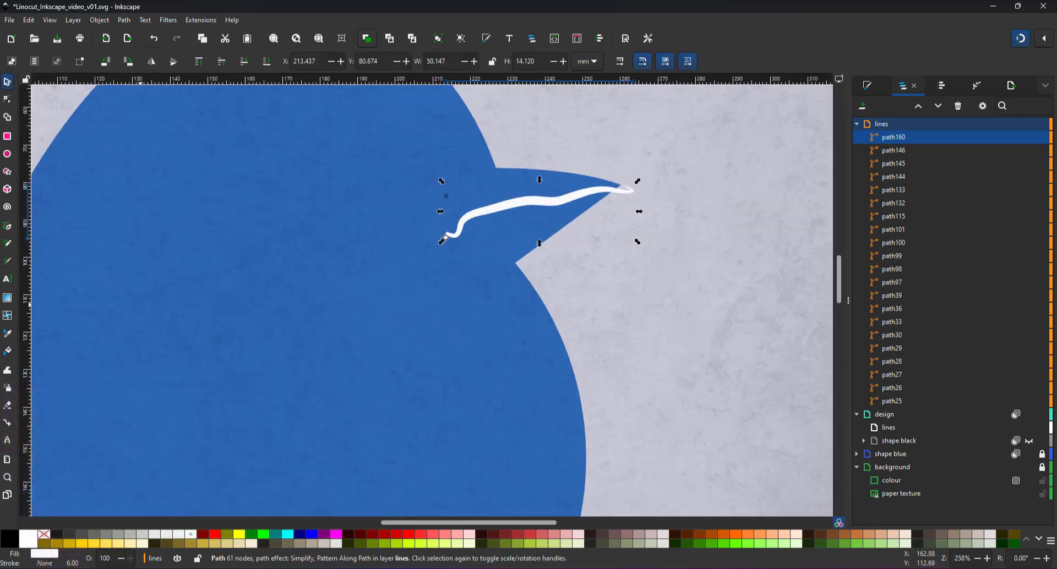
{"action": "key", "text": "Delete"}
Draw a gently S-curved Pencil line about 57 mm long from the head to the beak tip, and nudge it down with snapping off.
{"action": "key", "text": "p"}
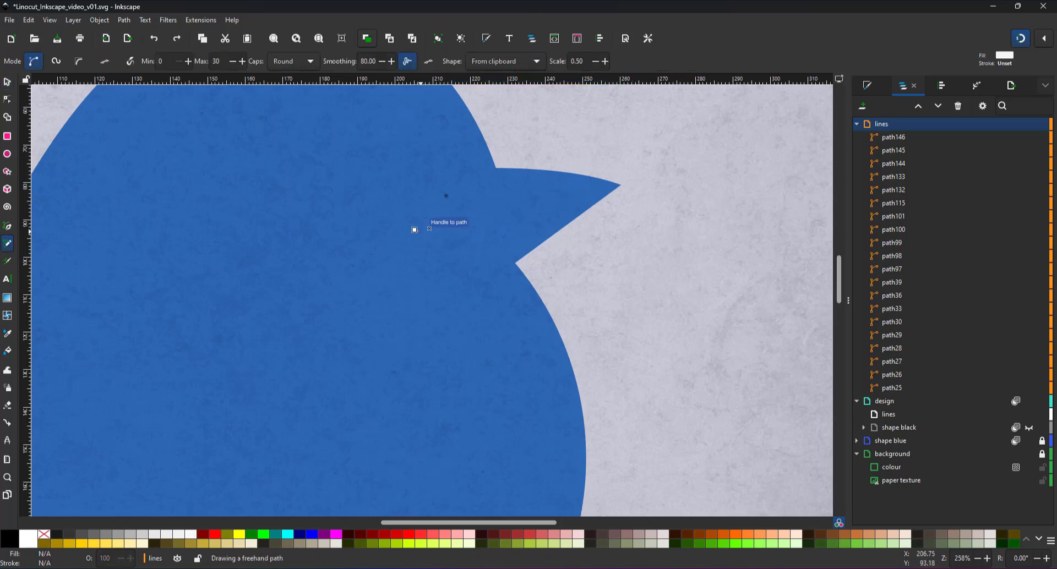
{"action": "left_click_drag", "start_coordinate": [415, 231], "coordinate": [621, 184]}
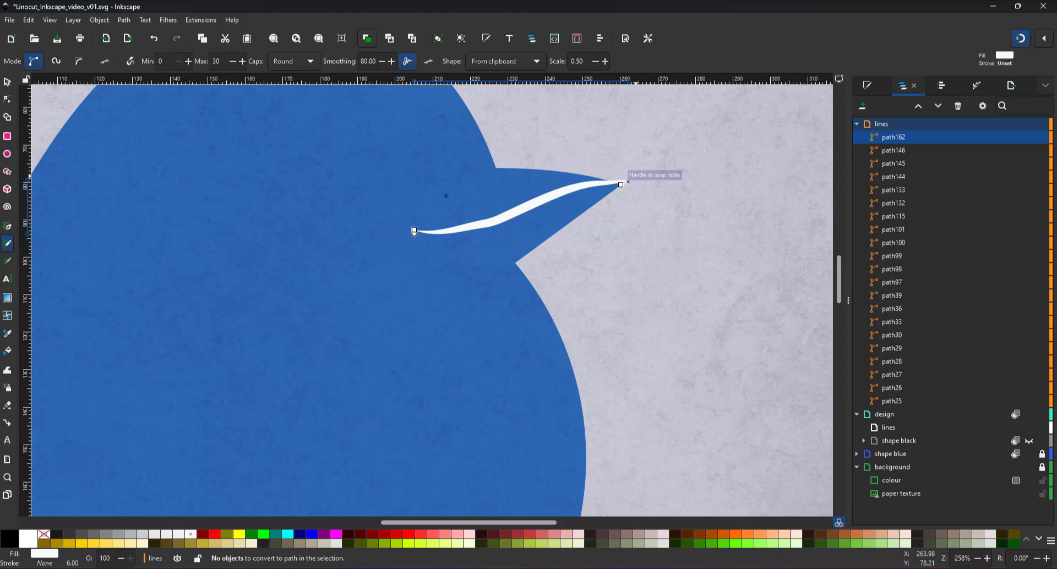
{"action": "left_click", "coordinate": [1021, 38]}
{"action": "left_click", "coordinate": [8, 82]}
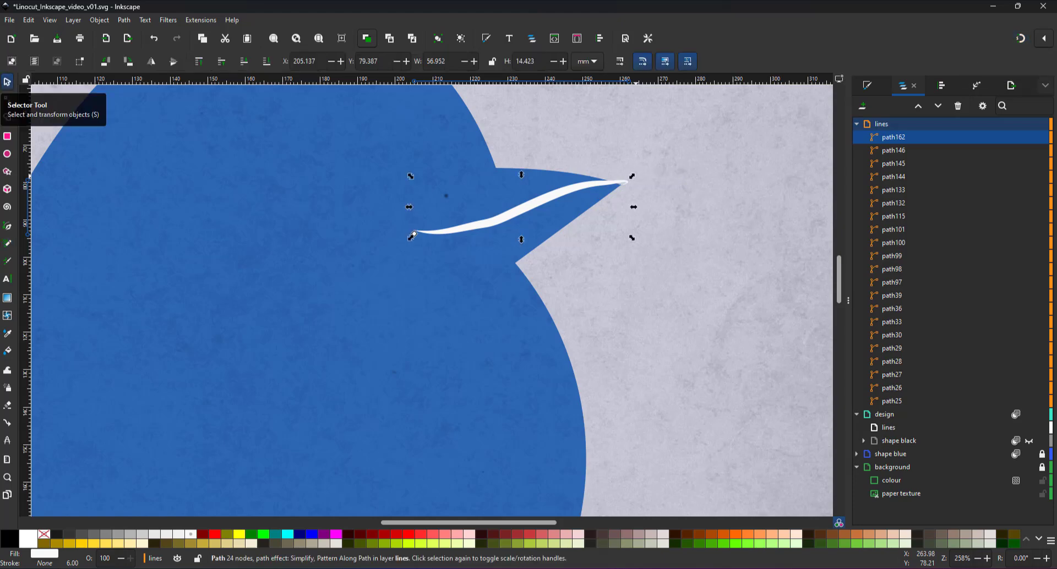
{"action": "left_click_drag", "start_coordinate": [413, 235], "coordinate": [406, 243]}
Delete the end node of the beak line at the tip, and move the line so it ends at the beak's point.
{"action": "key", "text": "n"}
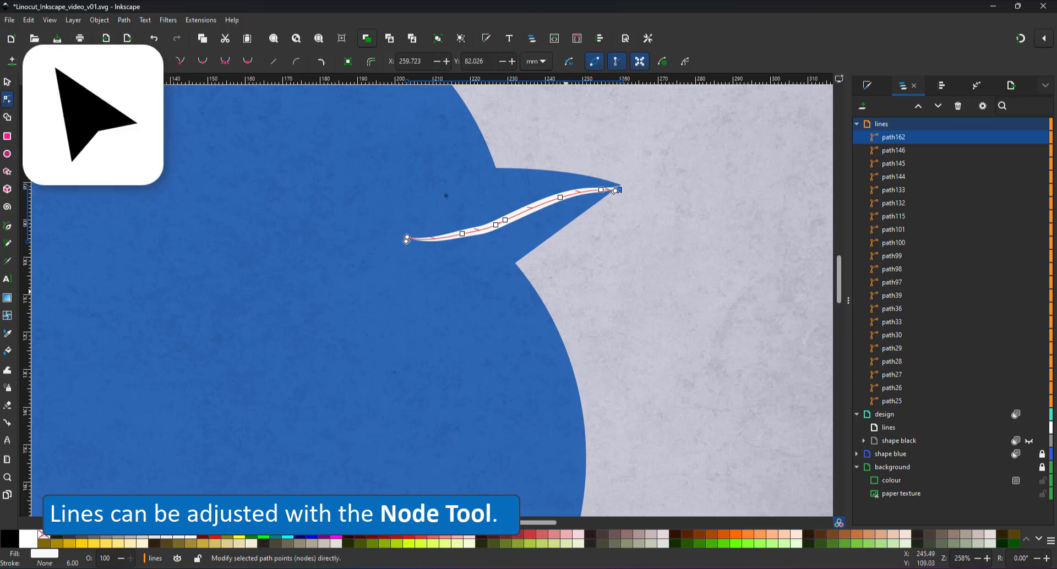
{"action": "left_click", "coordinate": [566, 292]}
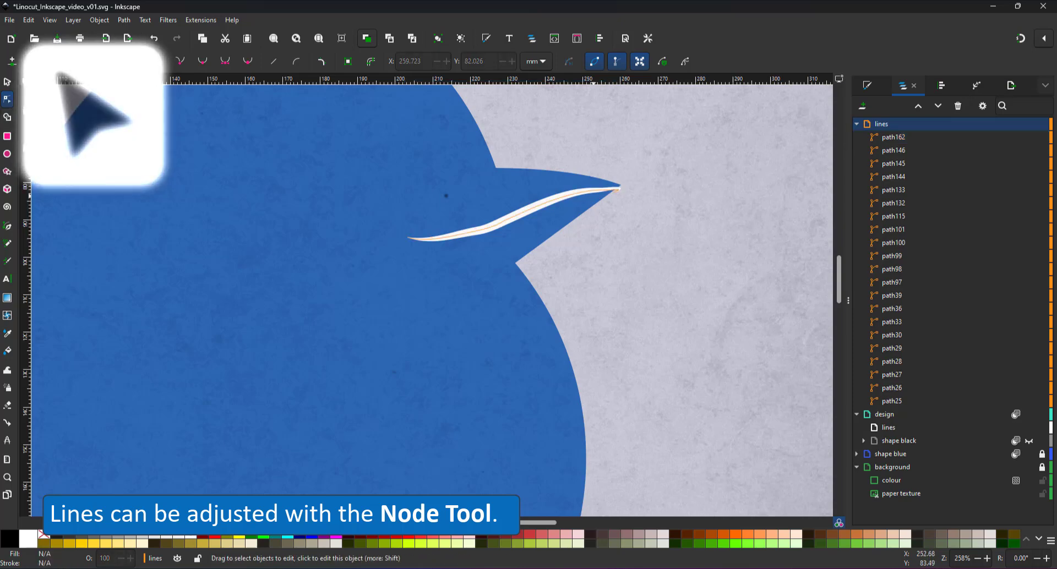
{"action": "left_click", "coordinate": [617, 190]}
{"action": "key", "text": "Delete"}
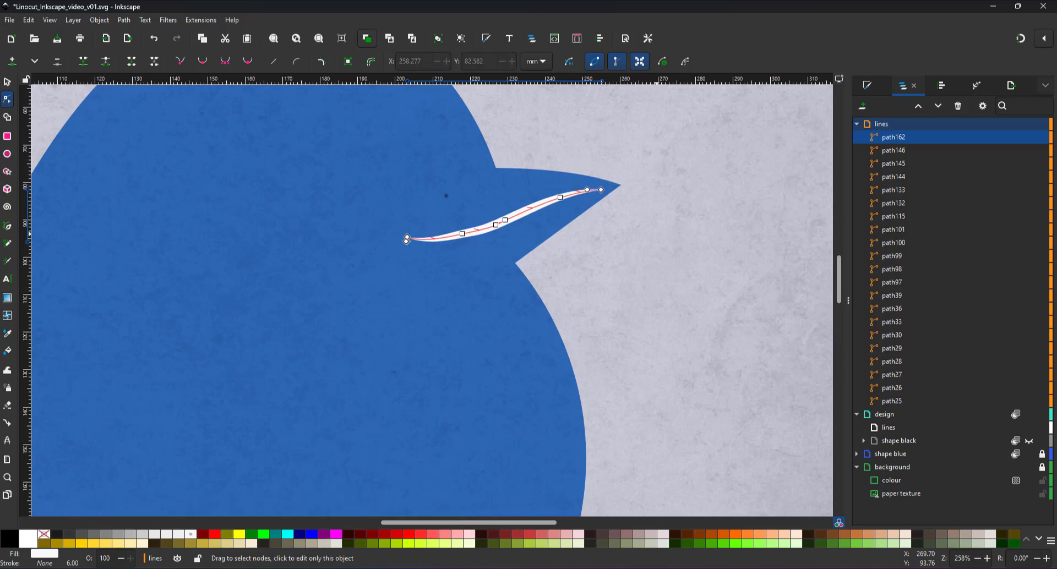
{"action": "key", "text": "s"}
{"action": "left_click_drag", "start_coordinate": [530, 210], "coordinate": [547, 206]}
Move the beak line in place into the lines sublayer of design, and move the shape blue layer into the design layer.
{"action": "left_click_drag", "start_coordinate": [840, 286], "coordinate": [839, 271]}
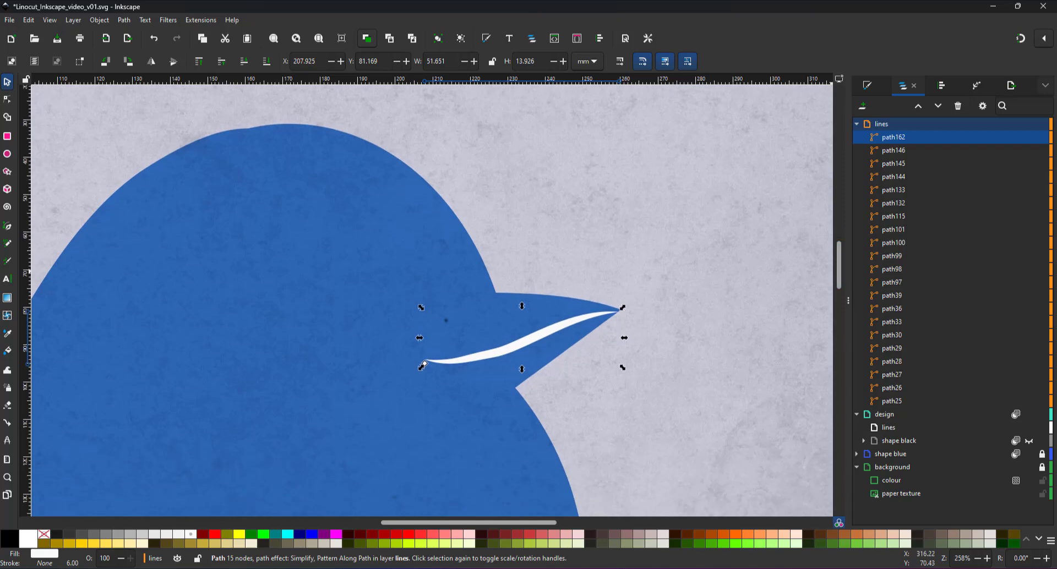
{"action": "key", "text": "ctrl+x"}
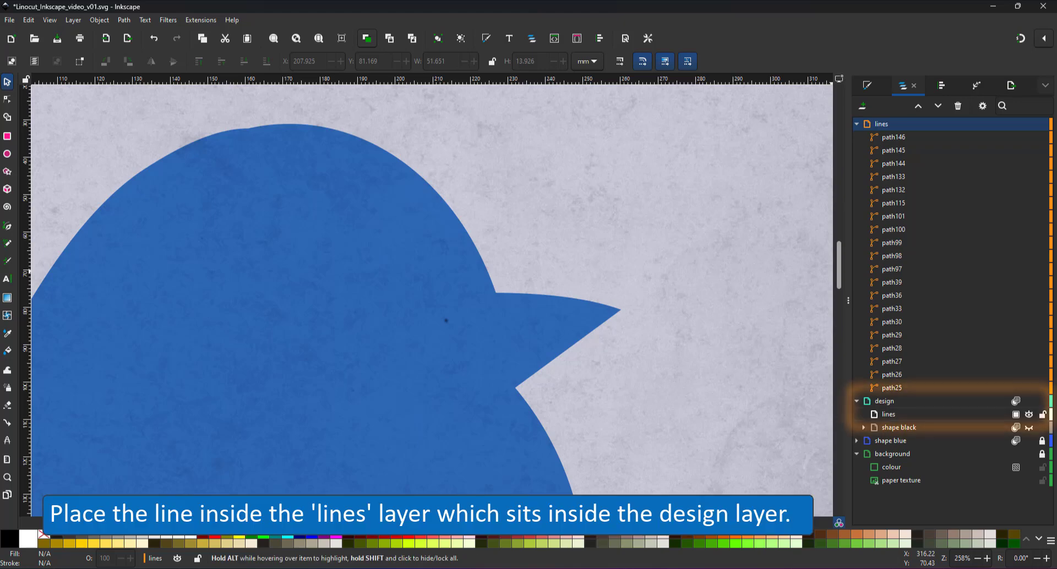
{"action": "left_click", "coordinate": [889, 415]}
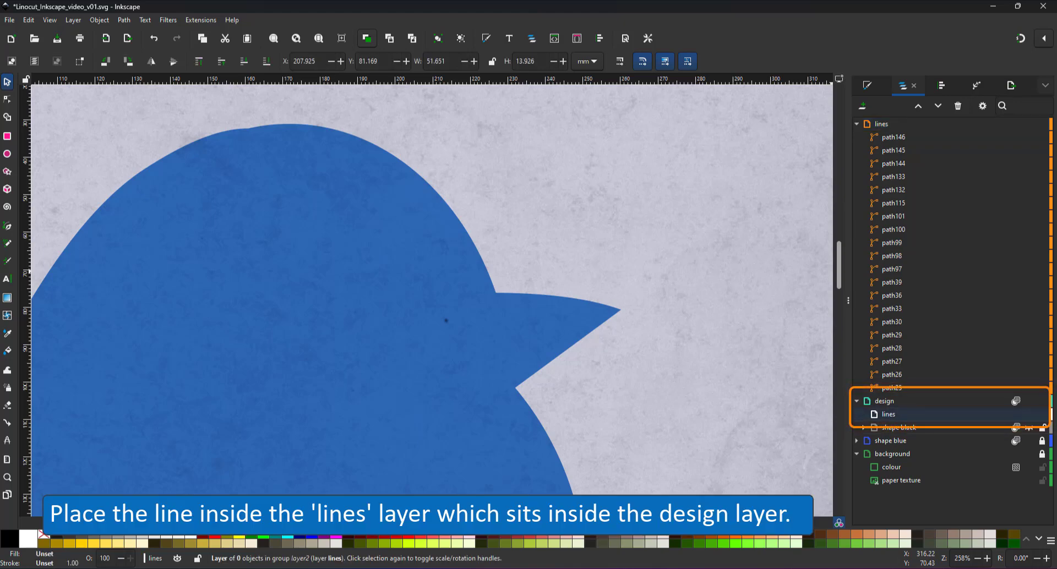
{"action": "key", "text": "ctrl+alt+v"}
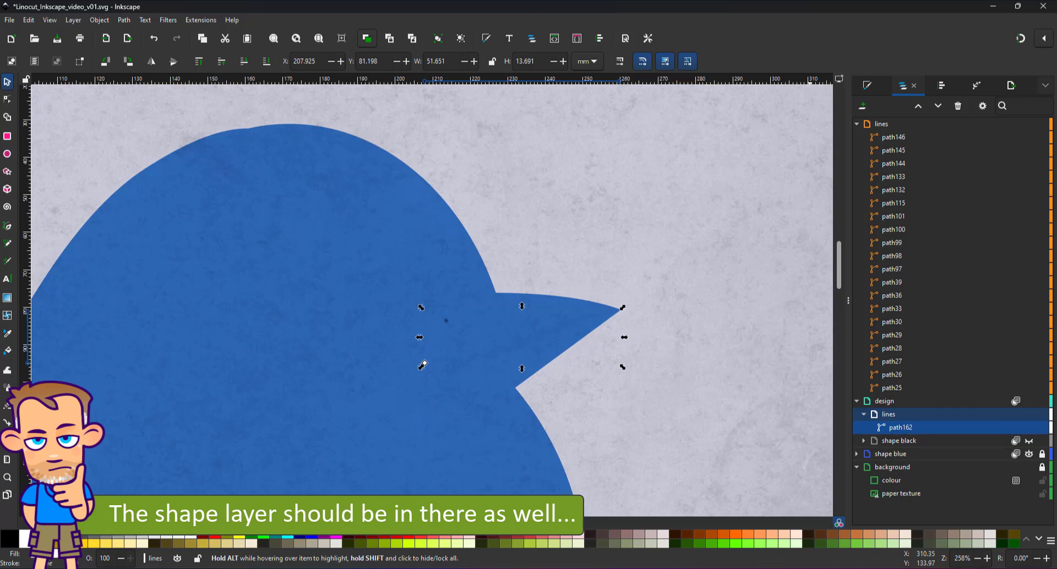
{"action": "left_click_drag", "start_coordinate": [890, 454], "coordinate": [893, 446]}
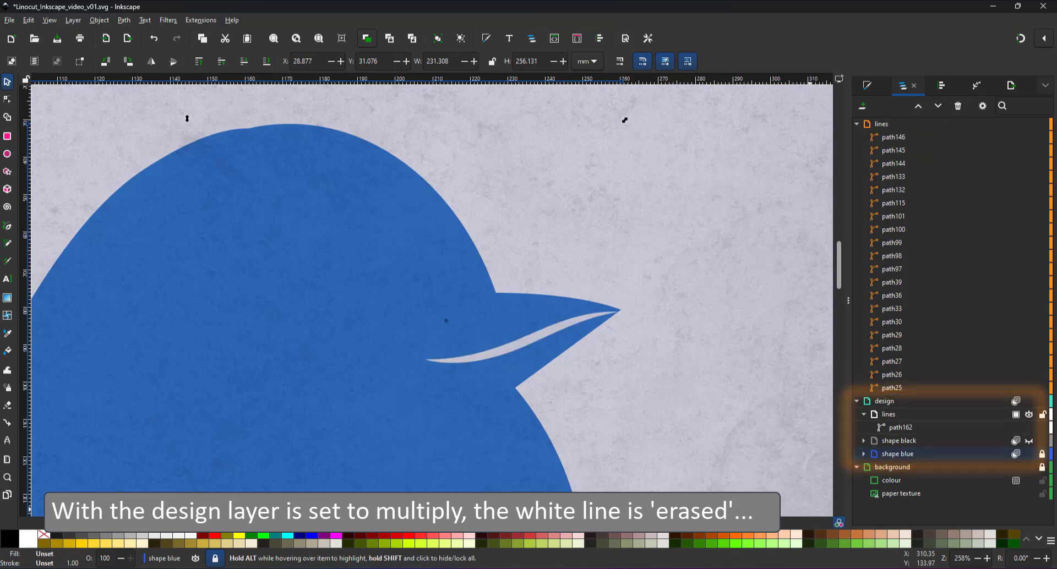
Draw a circle of about 26 by 25 mm for the eye in design's lines sublayer and position it on the bird's head.
{"action": "left_click", "coordinate": [424, 362]}
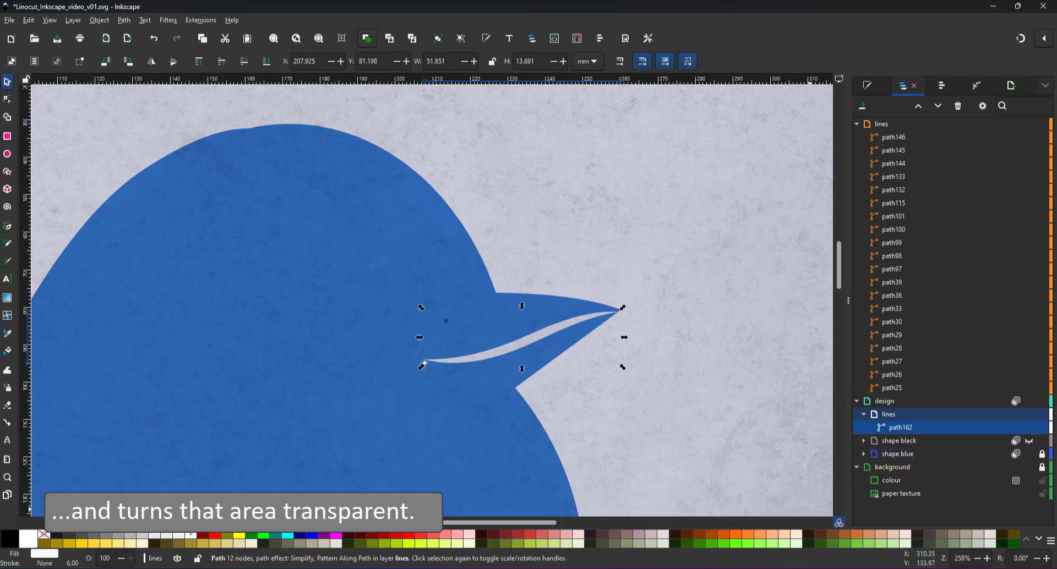
{"action": "key", "text": "e"}
{"action": "left_click_drag", "start_coordinate": [321, 247], "coordinate": [420, 339]}
{"action": "key", "text": "s"}
{"action": "left_click_drag", "start_coordinate": [372, 305], "coordinate": [373, 305]}
{"action": "left_click_drag", "start_coordinate": [319, 340], "coordinate": [257, 349]}
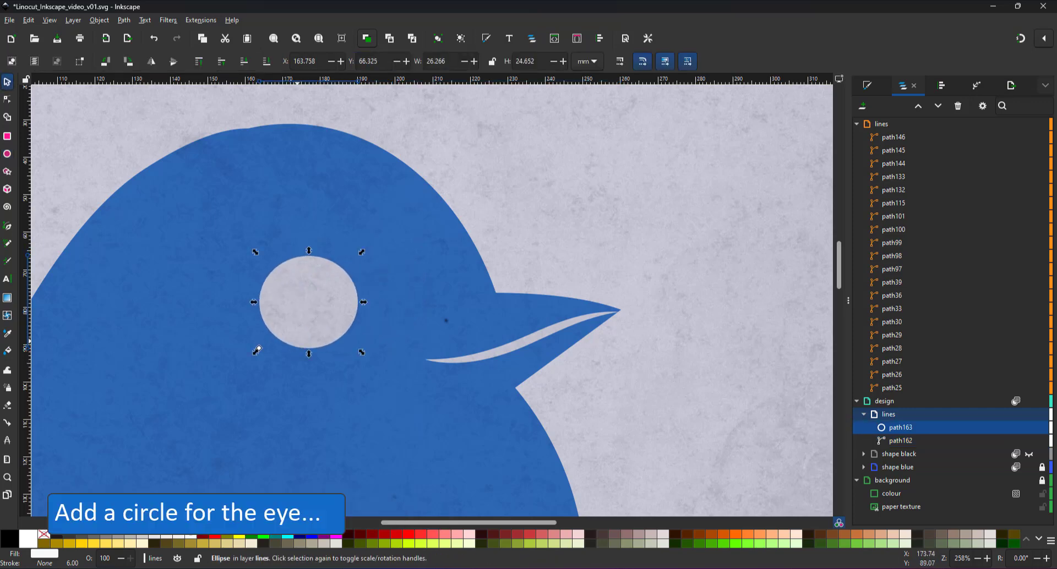
{"action": "key", "text": "5"}
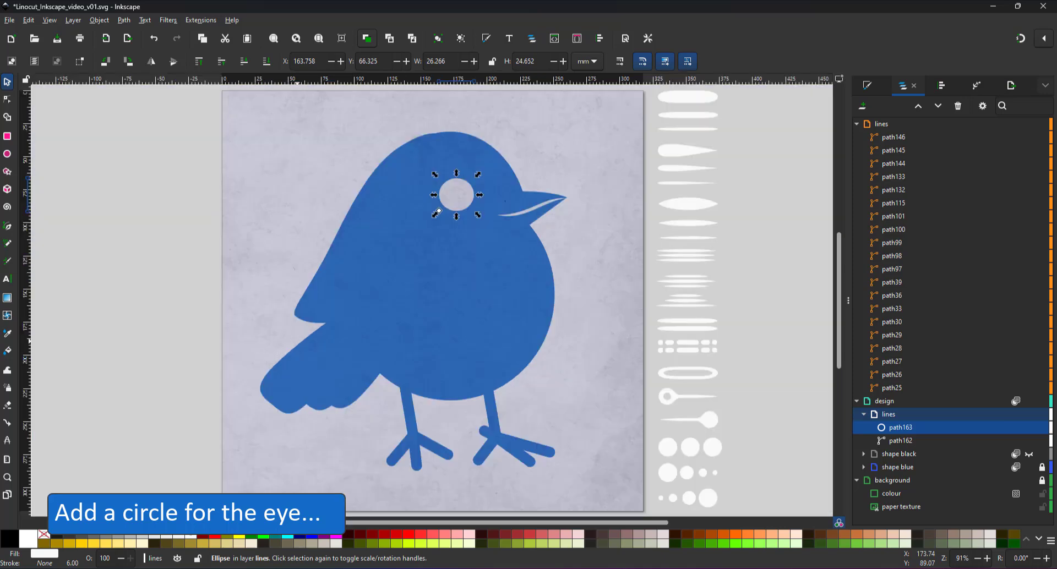
{"action": "left_click_drag", "start_coordinate": [439, 211], "coordinate": [438, 217]}
Remove the eye circle's fill and give it a flat white stroke instead.
{"action": "key", "text": "ctrl+shift+f"}
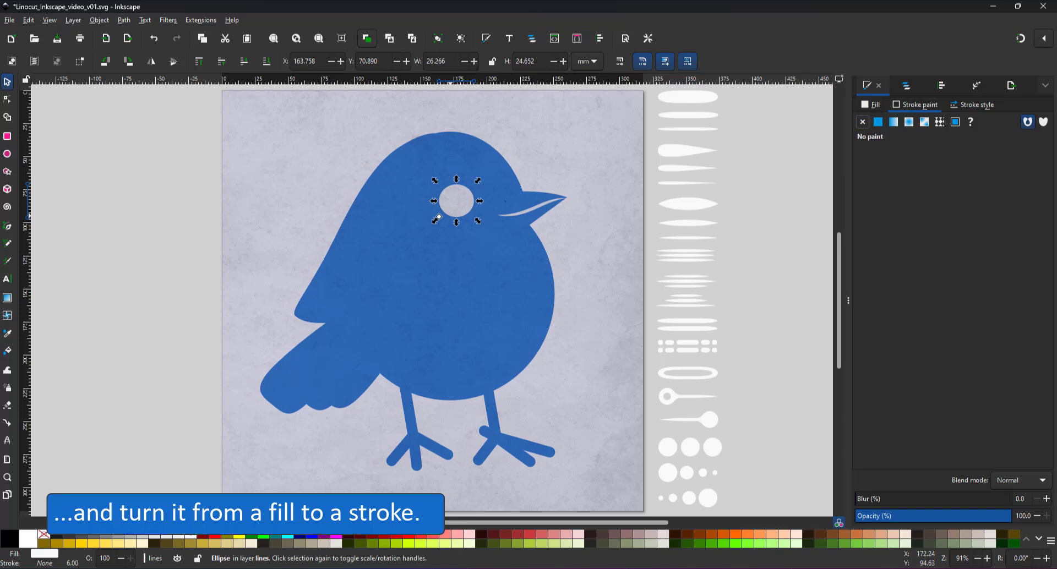
{"action": "left_click", "coordinate": [871, 104]}
{"action": "left_click", "coordinate": [863, 123]}
{"action": "left_click", "coordinate": [915, 105]}
{"action": "left_click", "coordinate": [878, 122]}
Set the eye circle's stroke width to 3 mm and shrink the ring slightly.
{"action": "left_click", "coordinate": [973, 104]}
{"action": "left_click", "coordinate": [916, 104]}
{"action": "left_click_drag", "start_coordinate": [946, 216], "coordinate": [952, 195]}
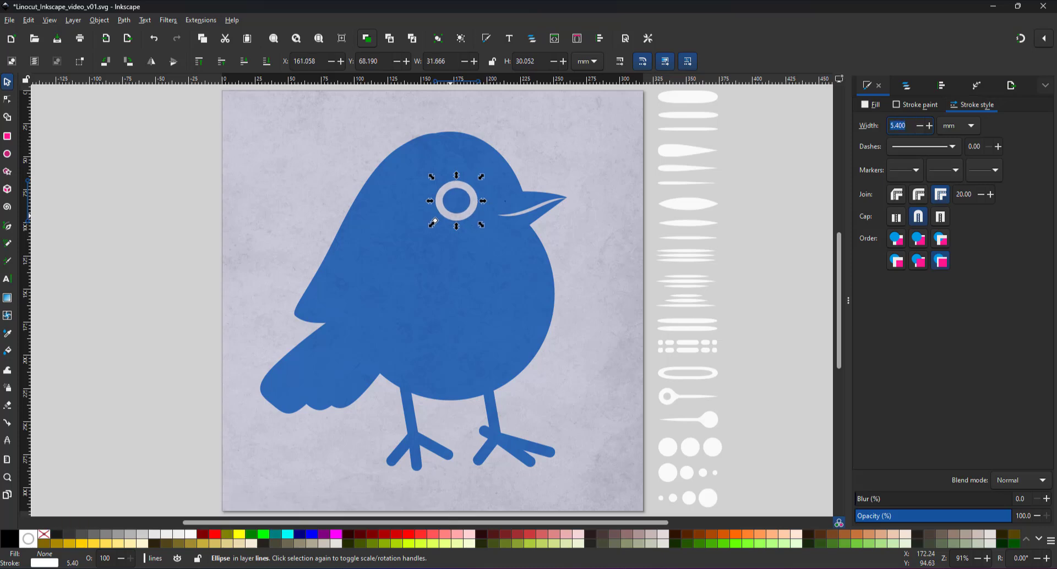
{"action": "key", "text": "Return"}
{"action": "left_click_drag", "start_coordinate": [481, 179], "coordinate": [471, 207]}
Copy the medium-thick pointed-ellipse brush beside the page again for more Pencil lines.
{"action": "key", "text": "z"}
{"action": "left_click", "coordinate": [470, 207]}
{"action": "left_click", "coordinate": [430, 289]}
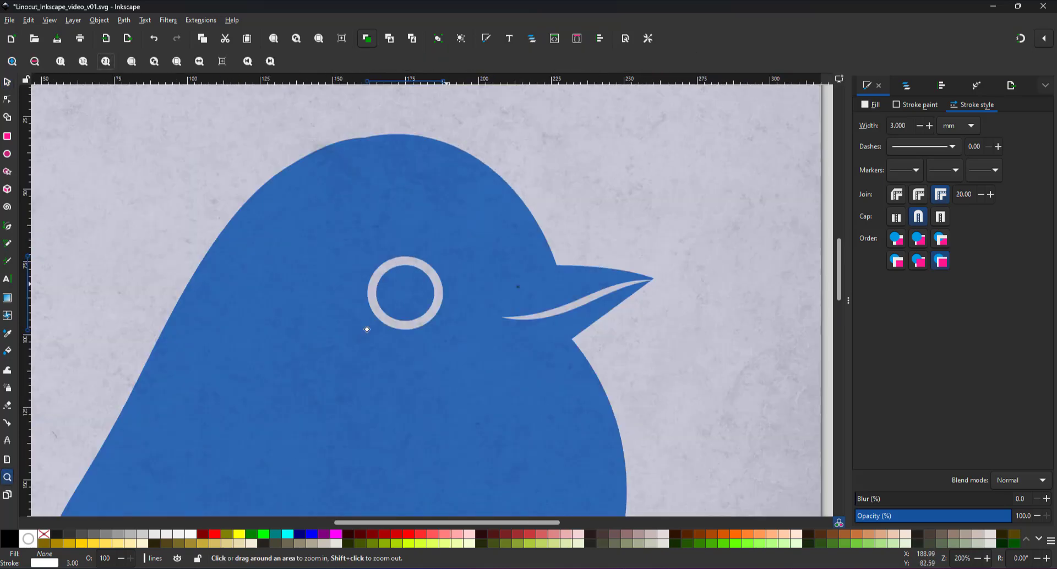
{"action": "left_click", "coordinate": [428, 288]}
{"action": "key", "text": "p"}
{"action": "left_click", "coordinate": [907, 85]}
{"action": "left_click_drag", "start_coordinate": [441, 523], "coordinate": [443, 522]}
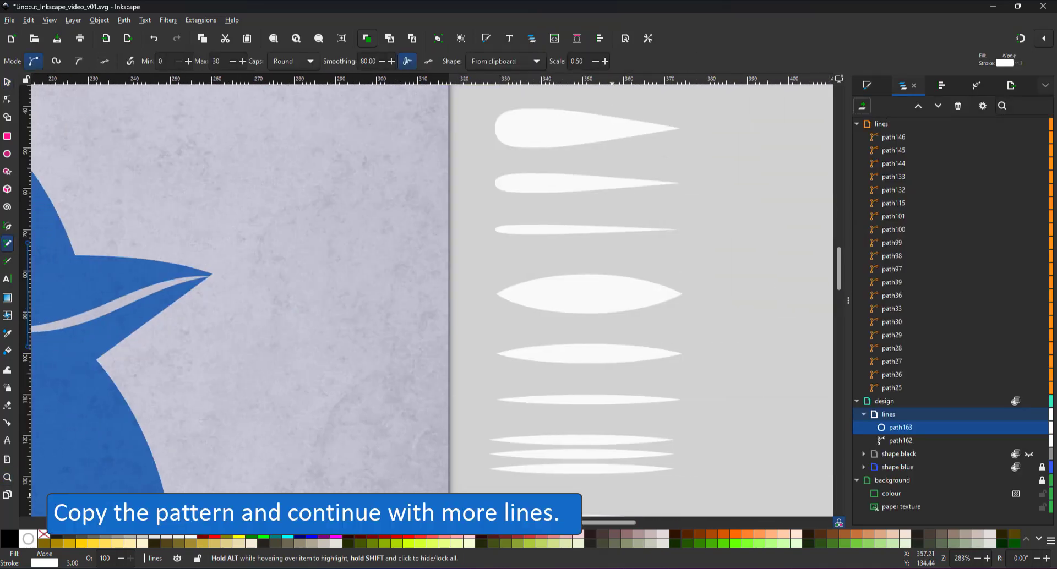
{"action": "key", "text": "Escape"}
{"action": "key", "text": "s"}
{"action": "left_click", "coordinate": [495, 401]}
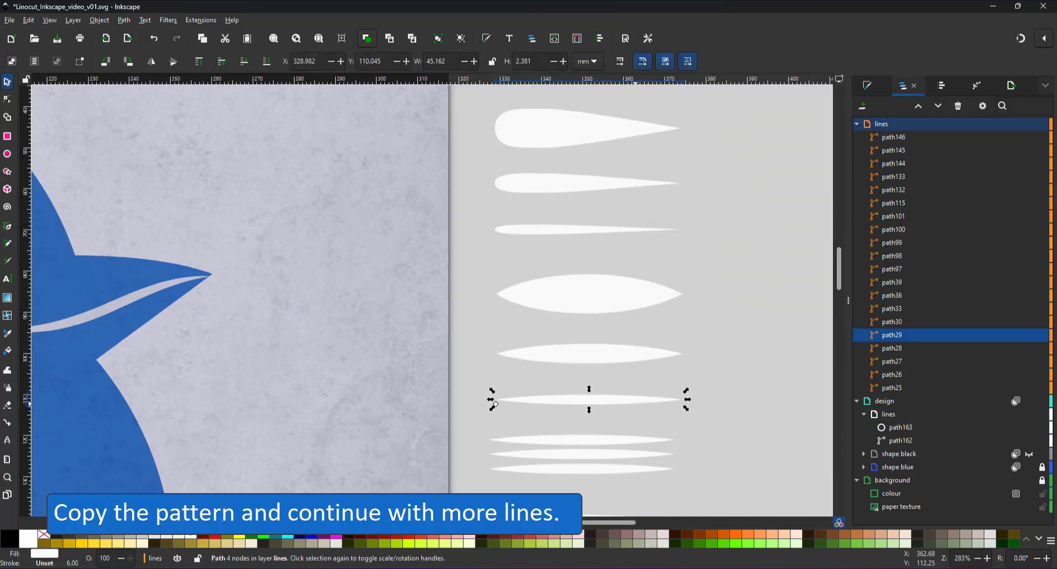
{"action": "left_click", "coordinate": [495, 358]}
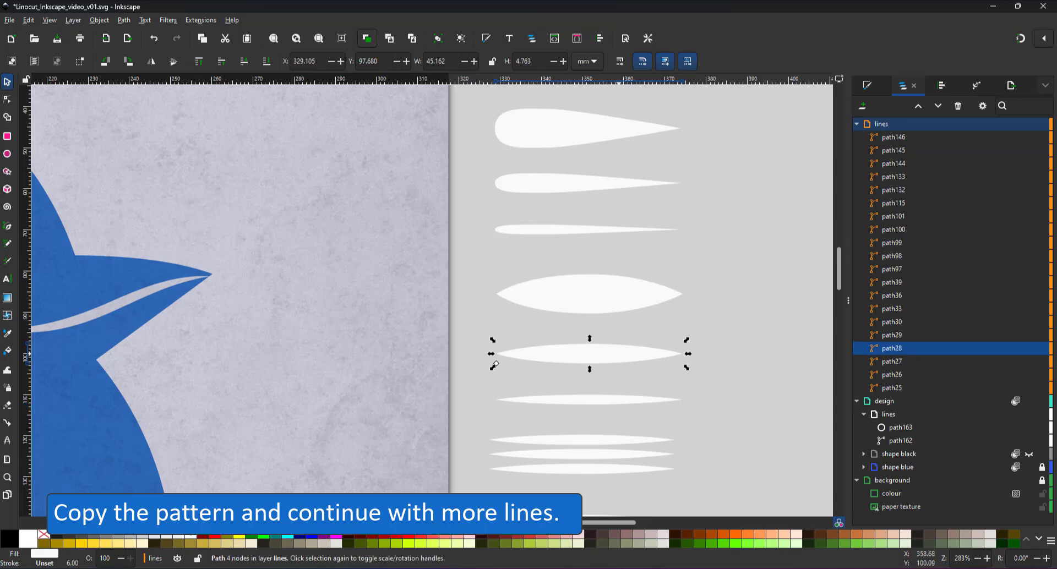
Draw two curved Pencil lines in design's lines sublayer between the eye ring and the beak, with the shape scale set to 0.5.
{"action": "left_click_drag", "start_coordinate": [556, 523], "coordinate": [444, 523]}
{"action": "left_click", "coordinate": [901, 428]}
{"action": "key", "text": "p"}
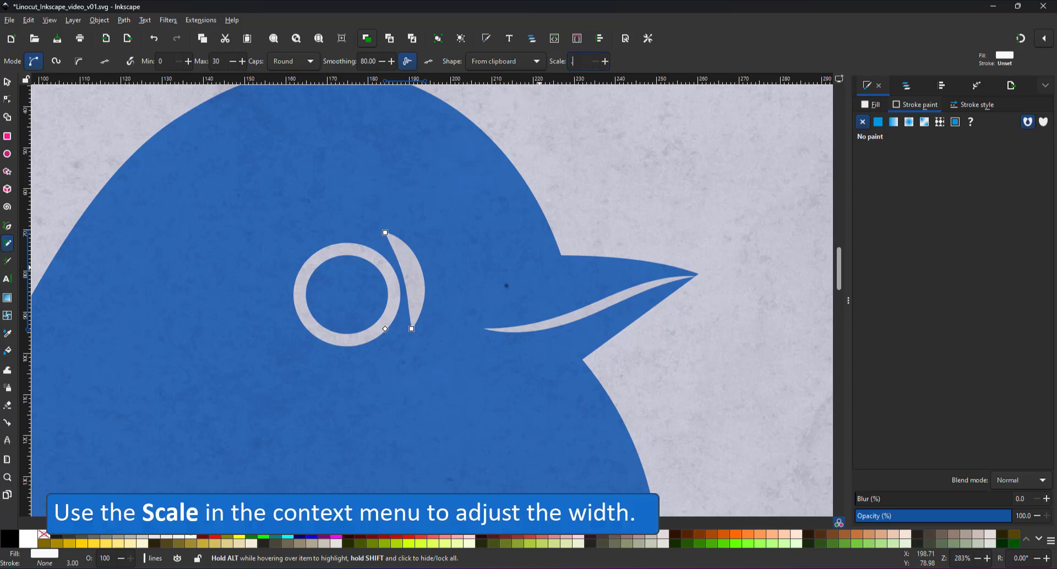
{"action": "type", "text": "0.5"}
{"action": "key", "text": "Return"}
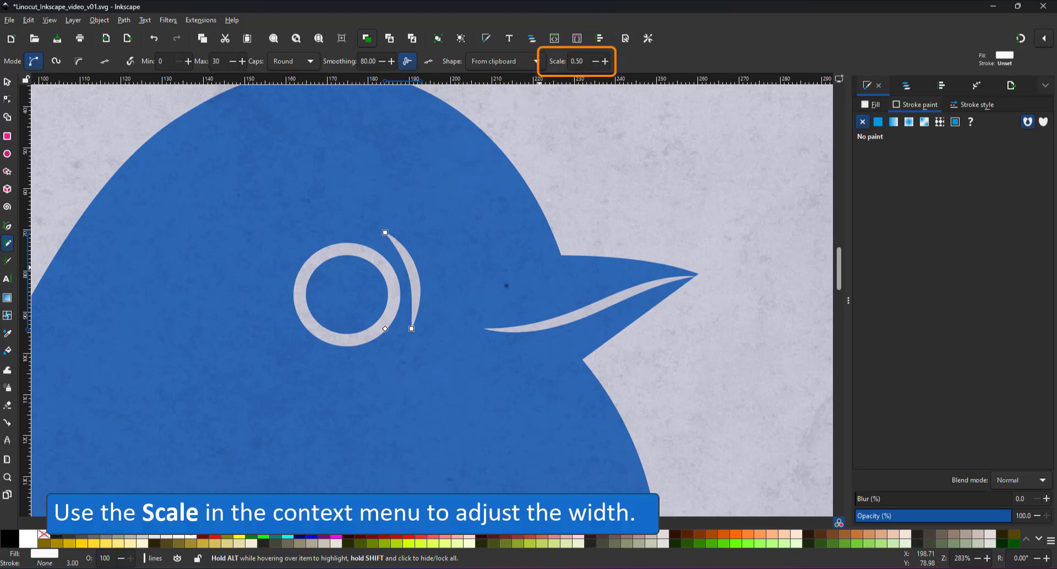
{"action": "left_click_drag", "start_coordinate": [396, 226], "coordinate": [420, 297]}
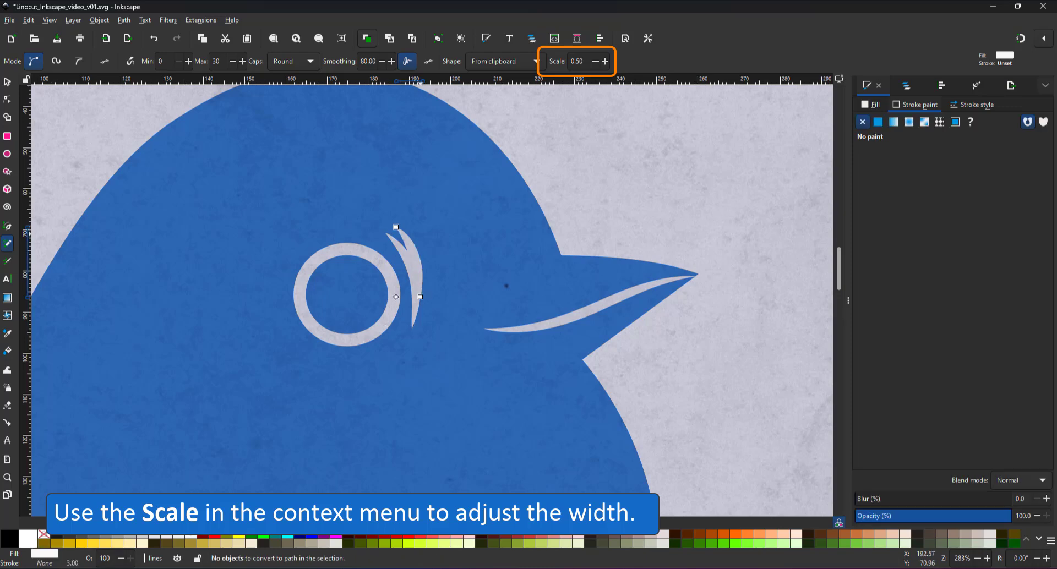
Draw a row of short curved Pencil lines from the eye toward the beak and one long line along the forehead edge.
{"action": "mouse_move", "coordinate": [418, 224]}
{"action": "left_mouse_down"}
{"action": "mouse_move", "coordinate": [443, 292]}
{"action": "mouse_move", "coordinate": [460, 282]}
{"action": "left_mouse_up"}
{"action": "left_click_drag", "start_coordinate": [449, 217], "coordinate": [470, 263]}
{"action": "left_click_drag", "start_coordinate": [470, 219], "coordinate": [485, 256]}
{"action": "left_click_drag", "start_coordinate": [453, 115], "coordinate": [531, 270]}
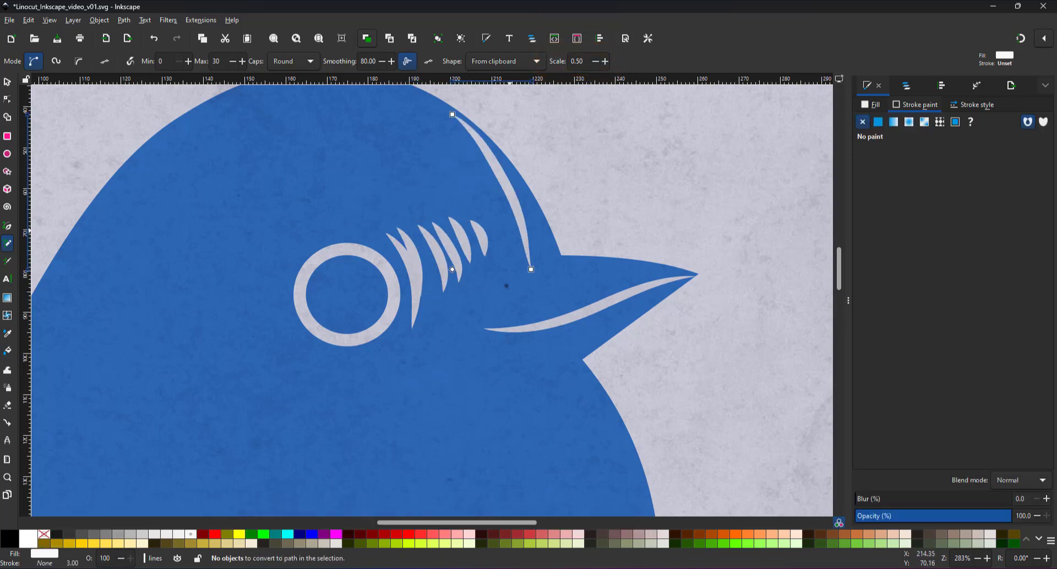
Draw curved Pencil lines along the throat and upper breast edge below the beak, following the bird's outline.
{"action": "scroll", "coordinate": [510, 231], "scroll_direction": "down", "scroll_amount": 5}
{"action": "left_click_drag", "start_coordinate": [573, 160], "coordinate": [668, 288]}
{"action": "left_click_drag", "start_coordinate": [603, 200], "coordinate": [672, 335]}
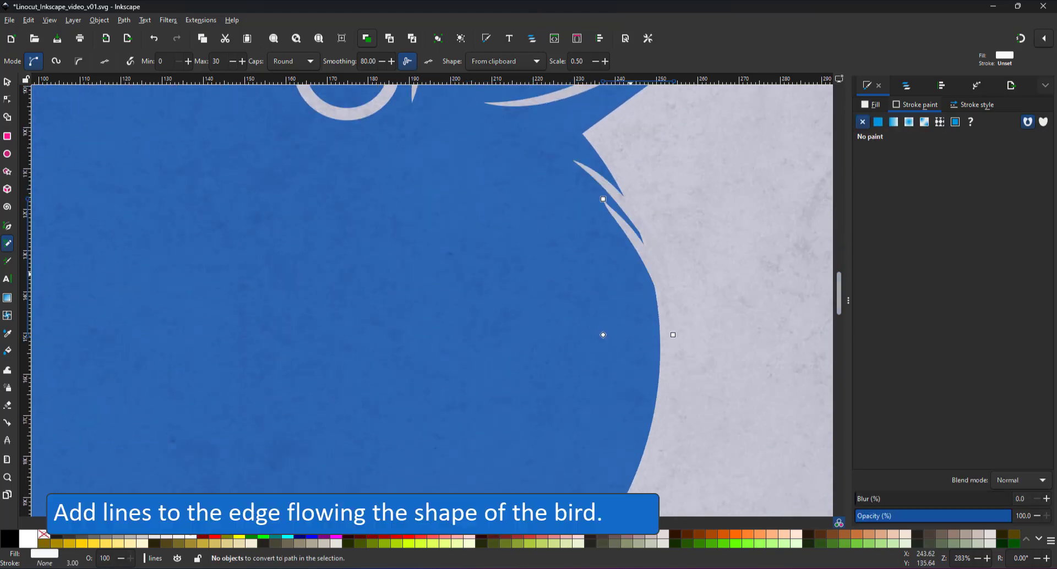
{"action": "left_click_drag", "start_coordinate": [631, 263], "coordinate": [677, 400]}
Draw slanted feather lines along the bird's nape and the back of its head, following the outline.
{"action": "scroll", "coordinate": [550, 297], "scroll_direction": "left", "scroll_amount": 15}
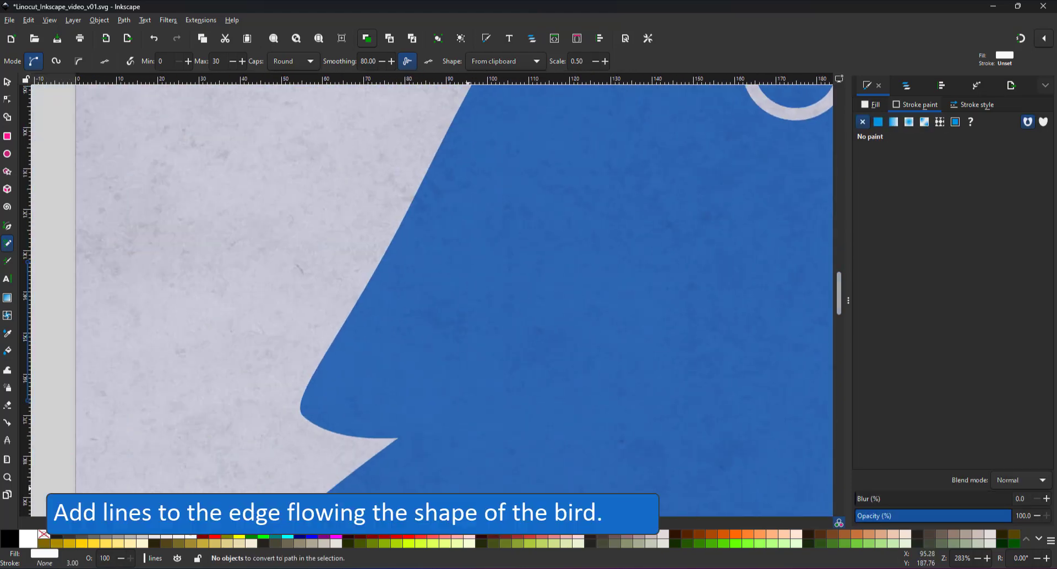
{"action": "scroll", "coordinate": [441, 297], "scroll_direction": "up", "scroll_amount": 13}
{"action": "left_click_drag", "start_coordinate": [592, 254], "coordinate": [504, 319]}
{"action": "mouse_move", "coordinate": [576, 291]}
{"action": "left_mouse_down"}
{"action": "mouse_move", "coordinate": [495, 344]}
{"action": "mouse_move", "coordinate": [400, 485]}
{"action": "left_mouse_up"}
{"action": "left_click_drag", "start_coordinate": [537, 340], "coordinate": [546, 334]}
{"action": "mouse_move", "coordinate": [451, 354]}
{"action": "left_mouse_down"}
{"action": "mouse_move", "coordinate": [616, 220]}
{"action": "mouse_move", "coordinate": [606, 237]}
{"action": "mouse_move", "coordinate": [632, 193]}
{"action": "mouse_move", "coordinate": [671, 166]}
{"action": "left_mouse_up"}
{"action": "key", "text": "5"}
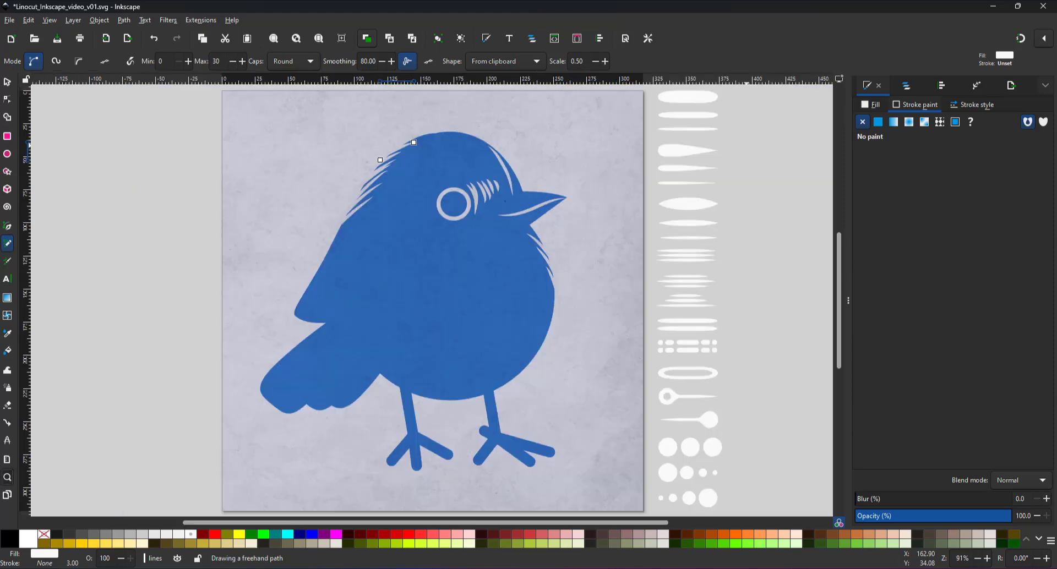
Draw short spiky feather strokes along the underside of the belly from the tail past both legs.
{"action": "left_click", "coordinate": [7, 477]}
{"action": "left_click_drag", "start_coordinate": [316, 253], "coordinate": [575, 392]}
{"action": "scroll", "coordinate": [536, 459], "scroll_direction": "down", "scroll_amount": 8}
{"action": "left_click", "coordinate": [7, 243]}
{"action": "left_click_drag", "start_coordinate": [249, 239], "coordinate": [234, 318]}
{"action": "left_click_drag", "start_coordinate": [259, 260], "coordinate": [242, 322]}
{"action": "mouse_move", "coordinate": [295, 283]}
{"action": "left_mouse_down"}
{"action": "mouse_move", "coordinate": [258, 331]}
{"action": "mouse_move", "coordinate": [278, 346]}
{"action": "left_mouse_up"}
{"action": "left_click_drag", "start_coordinate": [329, 314], "coordinate": [335, 369]}
{"action": "left_click_drag", "start_coordinate": [371, 327], "coordinate": [367, 379]}
{"action": "mouse_move", "coordinate": [405, 339]}
{"action": "left_mouse_down"}
{"action": "mouse_move", "coordinate": [393, 383]}
{"action": "mouse_move", "coordinate": [406, 306]}
{"action": "left_mouse_up"}
{"action": "mouse_move", "coordinate": [452, 381]}
{"action": "left_mouse_down"}
{"action": "mouse_move", "coordinate": [462, 332]}
{"action": "mouse_move", "coordinate": [488, 329]}
{"action": "left_mouse_up"}
{"action": "mouse_move", "coordinate": [502, 376]}
{"action": "left_mouse_down"}
{"action": "mouse_move", "coordinate": [513, 311]}
{"action": "mouse_move", "coordinate": [552, 322]}
{"action": "left_mouse_up"}
{"action": "left_click_drag", "start_coordinate": [590, 342], "coordinate": [585, 298]}
Continue the short feather strokes up the lower breast edge to meet the lines below the beak.
{"action": "left_click_drag", "start_coordinate": [654, 316], "coordinate": [660, 240]}
{"action": "left_click_drag", "start_coordinate": [660, 311], "coordinate": [687, 251]}
{"action": "left_click_drag", "start_coordinate": [691, 276], "coordinate": [705, 215]}
{"action": "left_click_drag", "start_coordinate": [712, 242], "coordinate": [724, 166]}
{"action": "scroll", "coordinate": [725, 220], "scroll_direction": "up", "scroll_amount": 9}
{"action": "left_click_drag", "start_coordinate": [733, 435], "coordinate": [751, 314]}
{"action": "left_click_drag", "start_coordinate": [766, 350], "coordinate": [760, 255]}
Draw four roughly parallel curved lines along and above the wing's lower edge, undoing unwanted strokes.
{"action": "left_click_drag", "start_coordinate": [477, 523], "coordinate": [449, 523]}
{"action": "left_click_drag", "start_coordinate": [310, 372], "coordinate": [547, 298]}
{"action": "mouse_move", "coordinate": [457, 303]}
{"action": "left_mouse_down"}
{"action": "mouse_move", "coordinate": [609, 261]}
{"action": "mouse_move", "coordinate": [704, 252]}
{"action": "left_mouse_up"}
{"action": "key", "text": "ctrl+z"}
{"action": "left_click_drag", "start_coordinate": [472, 277], "coordinate": [712, 233]}
{"action": "key", "text": "5"}
{"action": "key", "text": "ctrl+z"}
{"action": "key", "text": "ctrl+z"}
{"action": "left_click_drag", "start_coordinate": [355, 304], "coordinate": [428, 283]}
{"action": "mouse_move", "coordinate": [367, 297]}
{"action": "left_mouse_down"}
{"action": "mouse_move", "coordinate": [414, 284]}
{"action": "mouse_move", "coordinate": [366, 297]}
{"action": "left_mouse_up"}
{"action": "left_click_drag", "start_coordinate": [408, 276], "coordinate": [384, 286]}
Zoom in on the body and draw two clusters of short pointed strokes on the upper breast.
{"action": "left_click", "coordinate": [7, 477]}
{"action": "left_click", "coordinate": [105, 61]}
{"action": "left_click", "coordinate": [7, 261]}
{"action": "left_click", "coordinate": [7, 243]}
{"action": "left_click_drag", "start_coordinate": [560, 268], "coordinate": [566, 229]}
{"action": "mouse_move", "coordinate": [569, 274]}
{"action": "left_mouse_down"}
{"action": "mouse_move", "coordinate": [574, 229]}
{"action": "mouse_move", "coordinate": [583, 232]}
{"action": "left_mouse_up"}
{"action": "left_click_drag", "start_coordinate": [601, 265], "coordinate": [596, 233]}
{"action": "left_click_drag", "start_coordinate": [628, 236], "coordinate": [623, 202]}
{"action": "left_click_drag", "start_coordinate": [645, 221], "coordinate": [626, 192]}
Add clusters of short pointed strokes across the belly, between the wing, the legs and the lower breast edge.
{"action": "left_click_drag", "start_coordinate": [436, 349], "coordinate": [451, 304]}
{"action": "left_click_drag", "start_coordinate": [579, 432], "coordinate": [567, 396]}
{"action": "left_click_drag", "start_coordinate": [530, 427], "coordinate": [535, 392]}
{"action": "left_click_drag", "start_coordinate": [617, 391], "coordinate": [614, 352]}
{"action": "left_click_drag", "start_coordinate": [636, 369], "coordinate": [623, 347]}
{"action": "left_click_drag", "start_coordinate": [664, 357], "coordinate": [638, 327]}
{"action": "left_click_drag", "start_coordinate": [667, 348], "coordinate": [648, 321]}
{"action": "left_click_drag", "start_coordinate": [399, 445], "coordinate": [415, 417]}
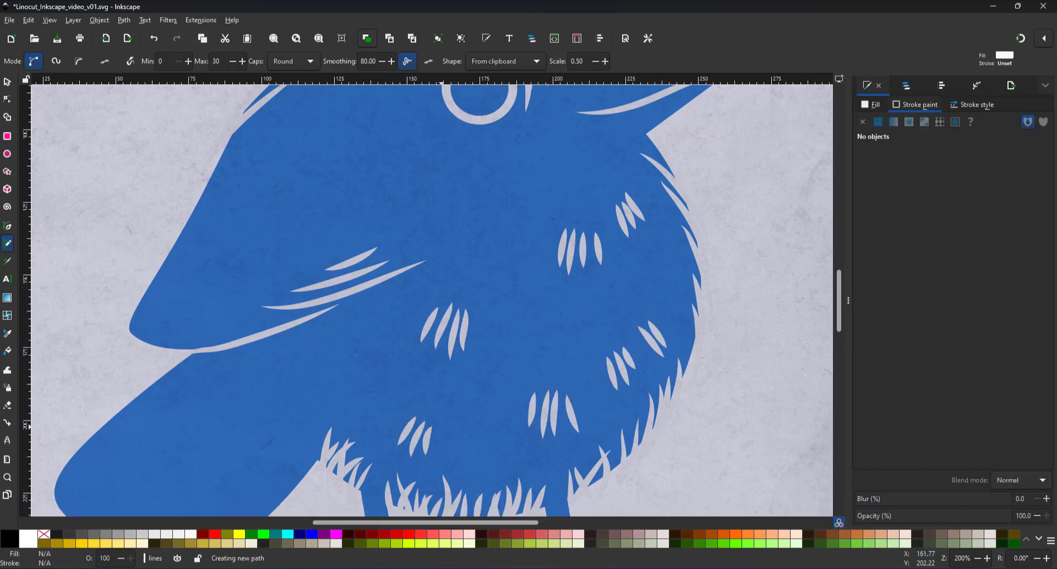
Fill the middle of the breast with another stroke cluster and add two short strokes near the breast edge.
{"action": "left_click_drag", "start_coordinate": [542, 318], "coordinate": [537, 361]}
{"action": "left_click_drag", "start_coordinate": [553, 316], "coordinate": [548, 353]}
{"action": "left_click_drag", "start_coordinate": [533, 318], "coordinate": [526, 350]}
{"action": "mouse_move", "coordinate": [558, 314]}
{"action": "left_mouse_down"}
{"action": "mouse_move", "coordinate": [562, 342]}
{"action": "mouse_move", "coordinate": [577, 334]}
{"action": "left_mouse_up"}
{"action": "left_click_drag", "start_coordinate": [652, 249], "coordinate": [665, 275]}
{"action": "left_click_drag", "start_coordinate": [659, 239], "coordinate": [666, 266]}
Draw dense overlapping feather strokes along the flank where the wing and tail meet the belly.
{"action": "left_click_drag", "start_coordinate": [532, 523], "coordinate": [505, 533]}
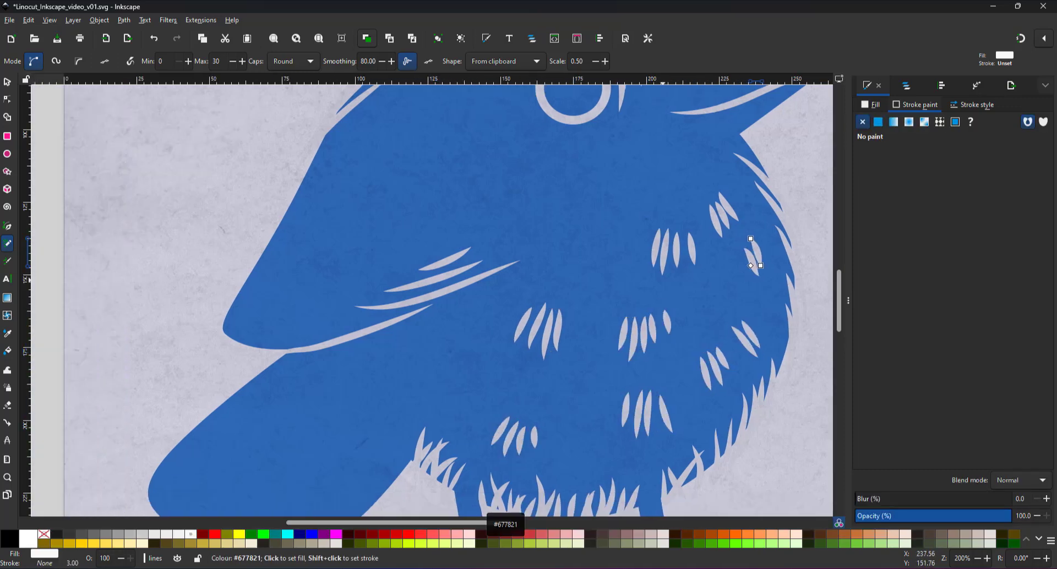
{"action": "left_click_drag", "start_coordinate": [341, 366], "coordinate": [386, 350]}
{"action": "left_click_drag", "start_coordinate": [357, 384], "coordinate": [417, 377]}
{"action": "left_click_drag", "start_coordinate": [384, 413], "coordinate": [424, 377]}
{"action": "left_click_drag", "start_coordinate": [389, 430], "coordinate": [416, 397]}
{"action": "left_click_drag", "start_coordinate": [405, 446], "coordinate": [426, 428]}
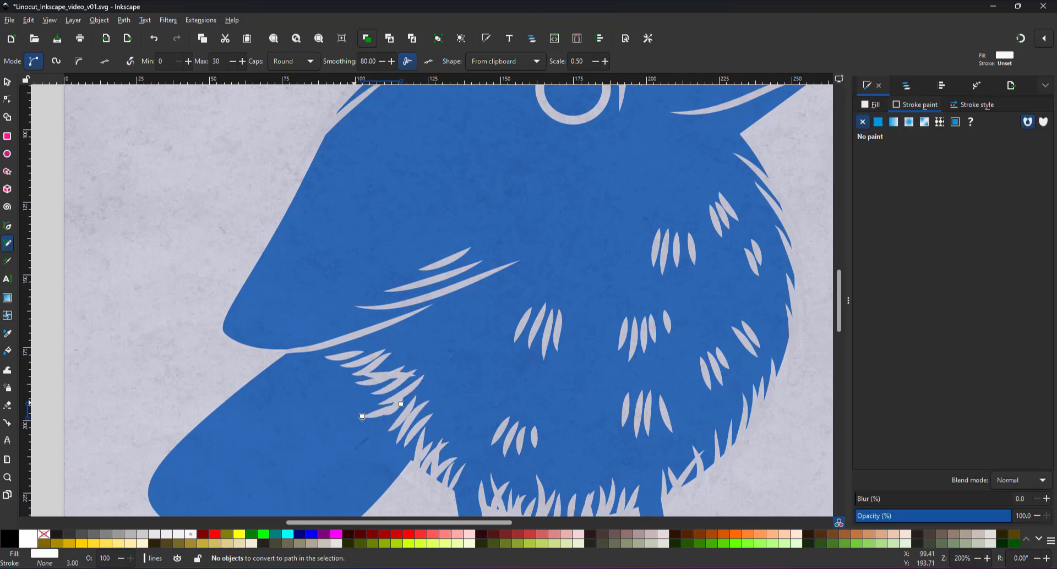
{"action": "left_click_drag", "start_coordinate": [327, 387], "coordinate": [370, 377]}
{"action": "mouse_move", "coordinate": [321, 372]}
{"action": "left_mouse_down"}
{"action": "mouse_move", "coordinate": [370, 364]}
{"action": "mouse_move", "coordinate": [334, 347]}
{"action": "left_mouse_up"}
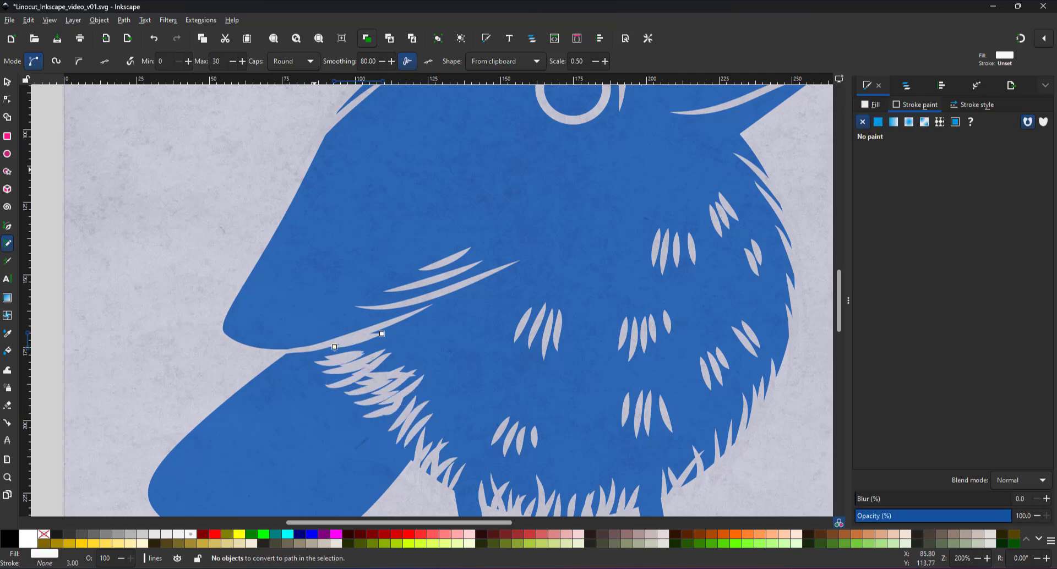
Draw four upward-curving feather arcs one below another along the wing's outer side.
{"action": "left_click_drag", "start_coordinate": [355, 208], "coordinate": [300, 202]}
{"action": "left_click_drag", "start_coordinate": [373, 234], "coordinate": [314, 232]}
{"action": "left_click_drag", "start_coordinate": [366, 270], "coordinate": [317, 270]}
{"action": "left_click_drag", "start_coordinate": [400, 297], "coordinate": [342, 288]}
Draw slanted feather lines on the shoulder and in the upper middle of the wing.
{"action": "left_click_drag", "start_coordinate": [417, 112], "coordinate": [341, 162]}
{"action": "left_click_drag", "start_coordinate": [421, 120], "coordinate": [366, 157]}
{"action": "left_click_drag", "start_coordinate": [417, 141], "coordinate": [377, 164]}
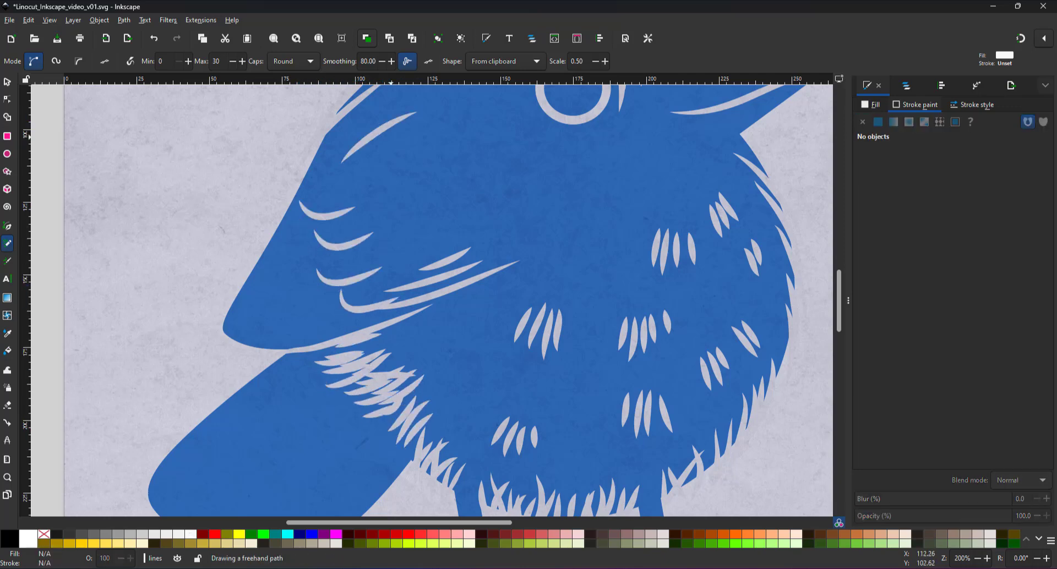
{"action": "left_click_drag", "start_coordinate": [436, 206], "coordinate": [396, 222]}
{"action": "left_click_drag", "start_coordinate": [450, 212], "coordinate": [411, 225]}
{"action": "left_click_drag", "start_coordinate": [523, 193], "coordinate": [467, 224]}
Draw a row of progressively shorter strokes fanning out beneath the eye ring.
{"action": "left_click_drag", "start_coordinate": [538, 128], "coordinate": [495, 157]}
{"action": "mouse_move", "coordinate": [543, 134]}
{"action": "left_mouse_down"}
{"action": "mouse_move", "coordinate": [520, 161]}
{"action": "mouse_move", "coordinate": [534, 169]}
{"action": "left_mouse_up"}
{"action": "left_click_drag", "start_coordinate": [567, 139], "coordinate": [555, 157]}
{"action": "left_click_drag", "start_coordinate": [581, 136], "coordinate": [575, 157]}
{"action": "mouse_move", "coordinate": [596, 129]}
{"action": "left_mouse_down"}
{"action": "mouse_move", "coordinate": [590, 147]}
{"action": "mouse_move", "coordinate": [600, 145]}
{"action": "left_mouse_up"}
{"action": "left_click_drag", "start_coordinate": [611, 125], "coordinate": [618, 138]}
Draw short curved feather strokes behind the eye ring, radiating toward the back of the head.
{"action": "scroll", "coordinate": [616, 137], "scroll_direction": "up", "scroll_amount": 5}
{"action": "left_click_drag", "start_coordinate": [526, 224], "coordinate": [482, 253]}
{"action": "left_click_drag", "start_coordinate": [541, 150], "coordinate": [511, 157]}
{"action": "left_click_drag", "start_coordinate": [526, 161], "coordinate": [500, 174]}
{"action": "left_click_drag", "start_coordinate": [514, 183], "coordinate": [470, 208]}
{"action": "left_click_drag", "start_coordinate": [508, 196], "coordinate": [474, 227]}
{"action": "left_click_drag", "start_coordinate": [515, 218], "coordinate": [464, 249]}
Add short curved strokes above the eye, on the forehead and across the crown of the head.
{"action": "scroll", "coordinate": [473, 242], "scroll_direction": "up", "scroll_amount": 5}
{"action": "left_click_drag", "start_coordinate": [539, 197], "coordinate": [506, 203]}
{"action": "left_click_drag", "start_coordinate": [644, 169], "coordinate": [665, 203]}
{"action": "left_click_drag", "start_coordinate": [468, 146], "coordinate": [527, 153]}
{"action": "left_click_drag", "start_coordinate": [494, 130], "coordinate": [546, 143]}
{"action": "left_click_drag", "start_coordinate": [532, 123], "coordinate": [580, 140]}
{"action": "left_click_drag", "start_coordinate": [528, 144], "coordinate": [552, 163]}
{"action": "mouse_move", "coordinate": [483, 157]}
{"action": "left_mouse_down"}
{"action": "mouse_move", "coordinate": [505, 159]}
{"action": "mouse_move", "coordinate": [484, 168]}
{"action": "left_mouse_up"}
Set the Pencil shape scale to 1.00 and draw thicker strokes on the crown and back of the head.
{"action": "left_click_drag", "start_coordinate": [461, 203], "coordinate": [413, 214]}
{"action": "key", "text": "Return"}
{"action": "left_click_drag", "start_coordinate": [459, 159], "coordinate": [517, 160]}
{"action": "left_click_drag", "start_coordinate": [516, 137], "coordinate": [544, 173]}
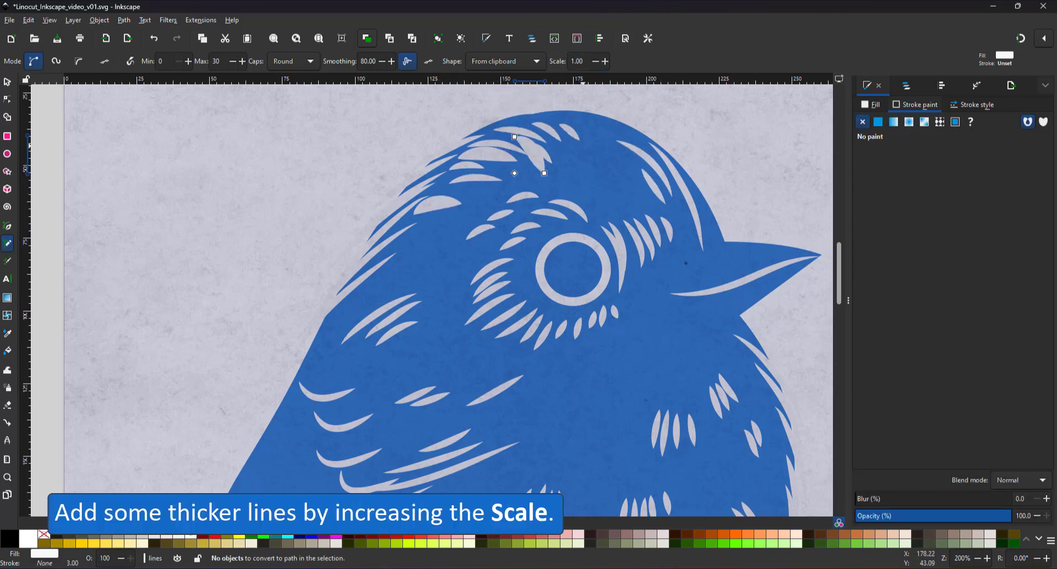
{"action": "left_click_drag", "start_coordinate": [574, 123], "coordinate": [599, 156]}
{"action": "left_click_drag", "start_coordinate": [596, 128], "coordinate": [612, 144]}
Add thick short strokes to the wing and beside the feather clusters on the upper breast.
{"action": "left_click_drag", "start_coordinate": [416, 417], "coordinate": [381, 427]}
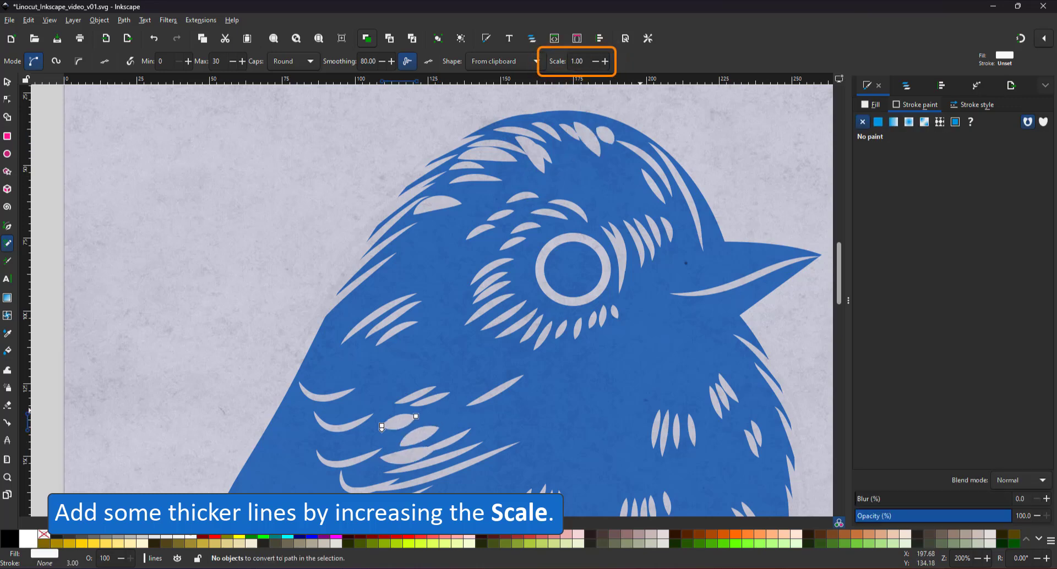
{"action": "left_click_drag", "start_coordinate": [647, 411], "coordinate": [633, 443]}
{"action": "left_click_drag", "start_coordinate": [700, 359], "coordinate": [730, 381]}
{"action": "left_click_drag", "start_coordinate": [690, 373], "coordinate": [704, 401]}
{"action": "left_click_drag", "start_coordinate": [569, 375], "coordinate": [551, 407]}
{"action": "left_click_drag", "start_coordinate": [575, 389], "coordinate": [571, 427]}
Draw two long thick lines on the tail, one along its outer edge and one between the feathers.
{"action": "scroll", "coordinate": [821, 327], "scroll_direction": "down", "scroll_amount": 5}
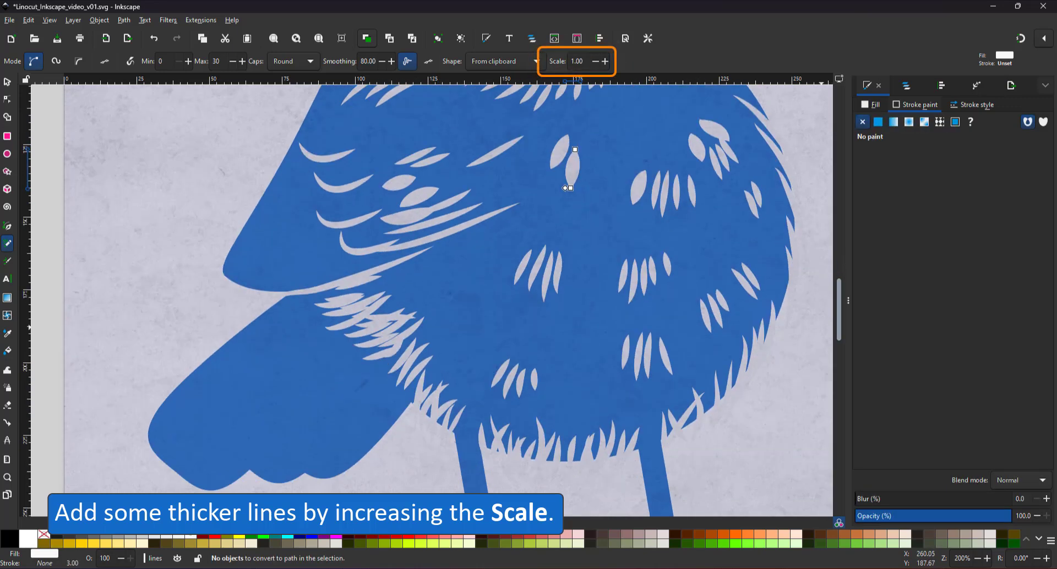
{"action": "left_click_drag", "start_coordinate": [306, 300], "coordinate": [157, 452]}
{"action": "left_click_drag", "start_coordinate": [358, 341], "coordinate": [250, 460]}
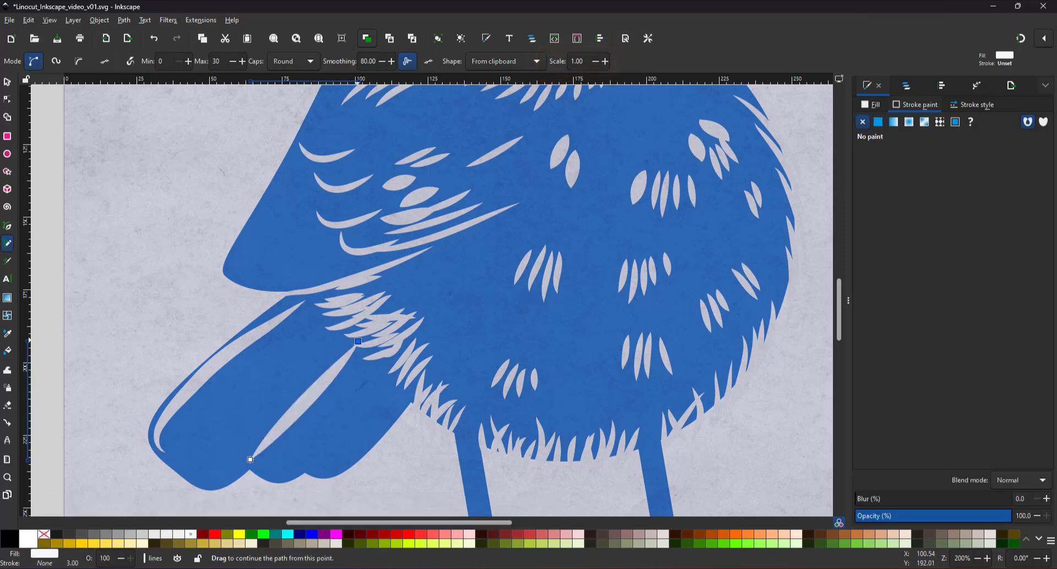
Draw a small cluster of strokes on the flank below the wing with the shape scale set to 0.50.
{"action": "left_click_drag", "start_coordinate": [480, 304], "coordinate": [450, 334]}
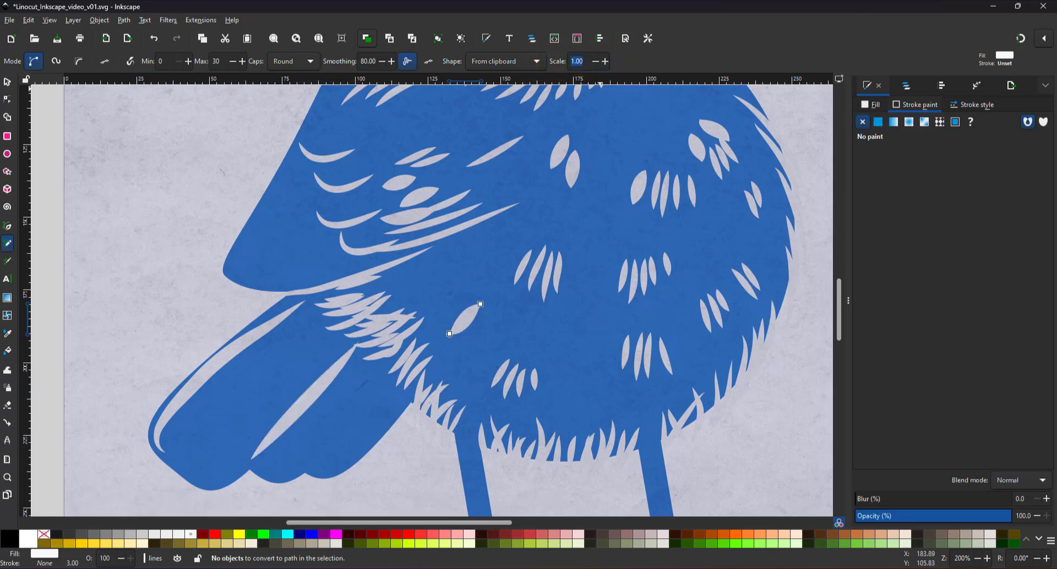
{"action": "key", "text": "5"}
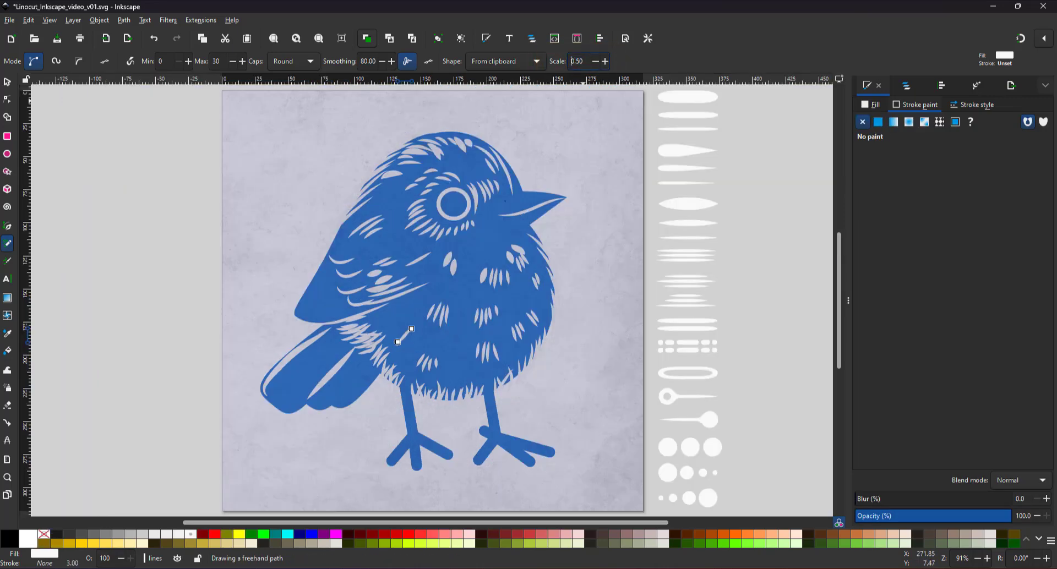
{"action": "left_click", "coordinate": [7, 478]}
{"action": "left_click", "coordinate": [105, 61]}
{"action": "left_click", "coordinate": [7, 244]}
{"action": "left_click_drag", "start_coordinate": [377, 391], "coordinate": [395, 369]}
{"action": "left_click_drag", "start_coordinate": [355, 373], "coordinate": [383, 355]}
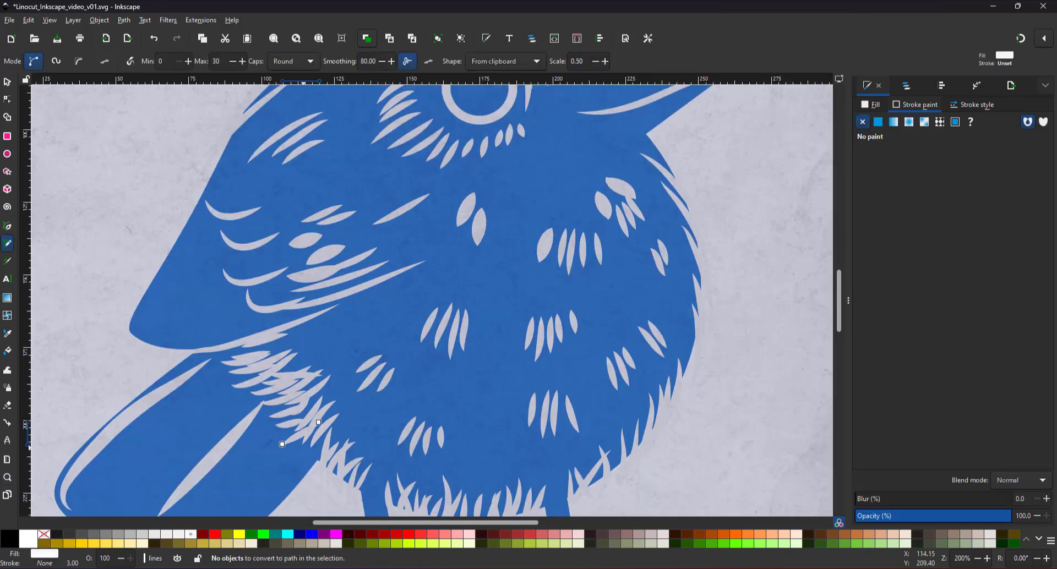
Set the Pencil shape scale to 0.25 and draw fine strokes along the inner side of the dense flank feathers.
{"action": "left_click_drag", "start_coordinate": [363, 417], "coordinate": [342, 435]}
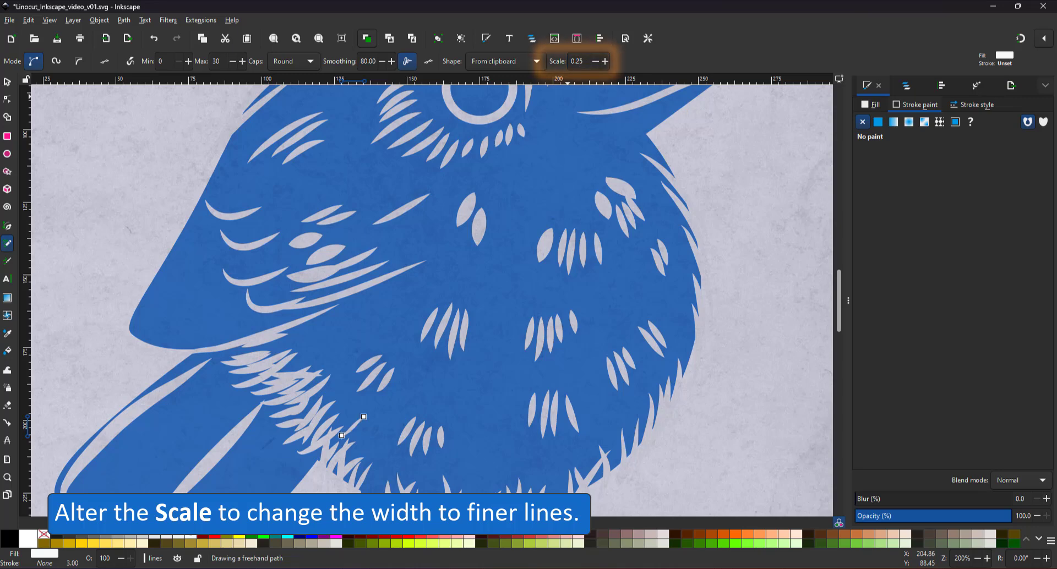
{"action": "left_click_drag", "start_coordinate": [303, 333], "coordinate": [274, 345]}
{"action": "left_click_drag", "start_coordinate": [322, 389], "coordinate": [335, 373]}
{"action": "left_click_drag", "start_coordinate": [331, 397], "coordinate": [343, 375]}
{"action": "mouse_move", "coordinate": [328, 416]}
{"action": "left_mouse_down"}
{"action": "mouse_move", "coordinate": [357, 392]}
{"action": "mouse_move", "coordinate": [360, 405]}
{"action": "left_mouse_up"}
{"action": "mouse_move", "coordinate": [354, 439]}
{"action": "left_mouse_down"}
{"action": "mouse_move", "coordinate": [366, 423]}
{"action": "mouse_move", "coordinate": [401, 416]}
{"action": "left_mouse_up"}
Scatter fine short strokes below the wing and around the flank clusters to shade toward the belly.
{"action": "left_click_drag", "start_coordinate": [371, 320], "coordinate": [347, 326]}
{"action": "left_click_drag", "start_coordinate": [381, 329], "coordinate": [360, 342]}
{"action": "left_click_drag", "start_coordinate": [398, 298], "coordinate": [376, 301]}
{"action": "mouse_move", "coordinate": [405, 300]}
{"action": "left_mouse_down"}
{"action": "mouse_move", "coordinate": [388, 308]}
{"action": "mouse_move", "coordinate": [398, 331]}
{"action": "left_mouse_up"}
{"action": "mouse_move", "coordinate": [412, 316]}
{"action": "left_mouse_down"}
{"action": "mouse_move", "coordinate": [408, 334]}
{"action": "mouse_move", "coordinate": [435, 366]}
{"action": "left_mouse_up"}
{"action": "left_click_drag", "start_coordinate": [471, 327], "coordinate": [469, 352]}
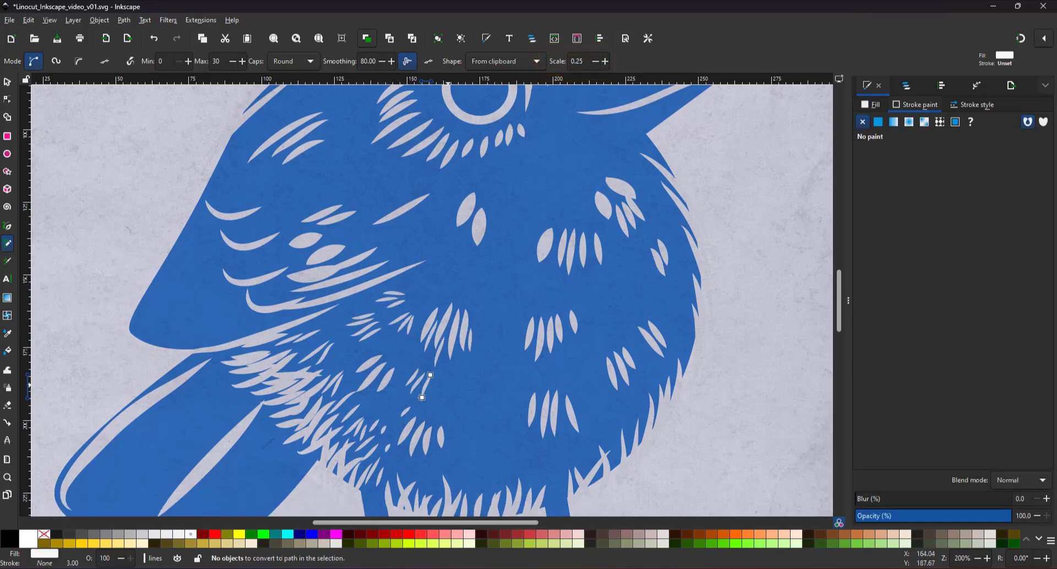
{"action": "left_click_drag", "start_coordinate": [450, 385], "coordinate": [433, 408]}
Add fine strokes in and around the middle and upper breast clusters.
{"action": "left_click_drag", "start_coordinate": [567, 330], "coordinate": [573, 355]}
{"action": "left_click_drag", "start_coordinate": [546, 306], "coordinate": [544, 321]}
{"action": "left_click_drag", "start_coordinate": [579, 316], "coordinate": [582, 339]}
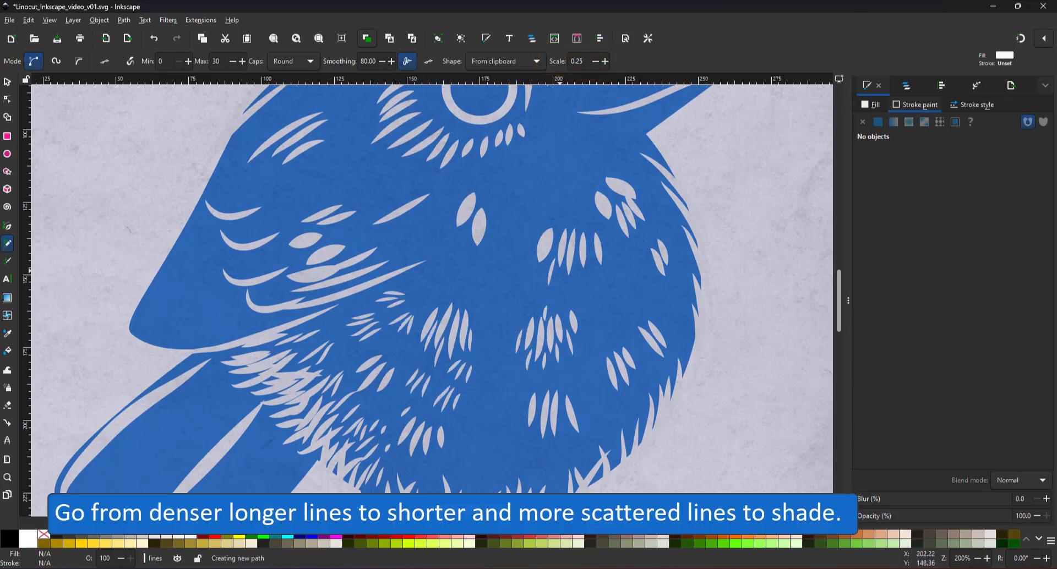
{"action": "left_click_drag", "start_coordinate": [541, 227], "coordinate": [529, 246]}
{"action": "mouse_move", "coordinate": [532, 252]}
{"action": "left_mouse_down"}
{"action": "mouse_move", "coordinate": [525, 270]}
{"action": "mouse_move", "coordinate": [549, 285]}
{"action": "left_mouse_up"}
{"action": "left_click_drag", "start_coordinate": [606, 252], "coordinate": [609, 274]}
Add fine strokes around the two lower breast clusters above the front leg.
{"action": "left_click_drag", "start_coordinate": [595, 367], "coordinate": [610, 399]}
{"action": "mouse_move", "coordinate": [576, 401]}
{"action": "left_mouse_down"}
{"action": "mouse_move", "coordinate": [582, 430]}
{"action": "mouse_move", "coordinate": [568, 445]}
{"action": "left_mouse_up"}
{"action": "left_click_drag", "start_coordinate": [523, 396], "coordinate": [536, 454]}
{"action": "scroll", "coordinate": [595, 305], "scroll_direction": "down", "scroll_amount": 8}
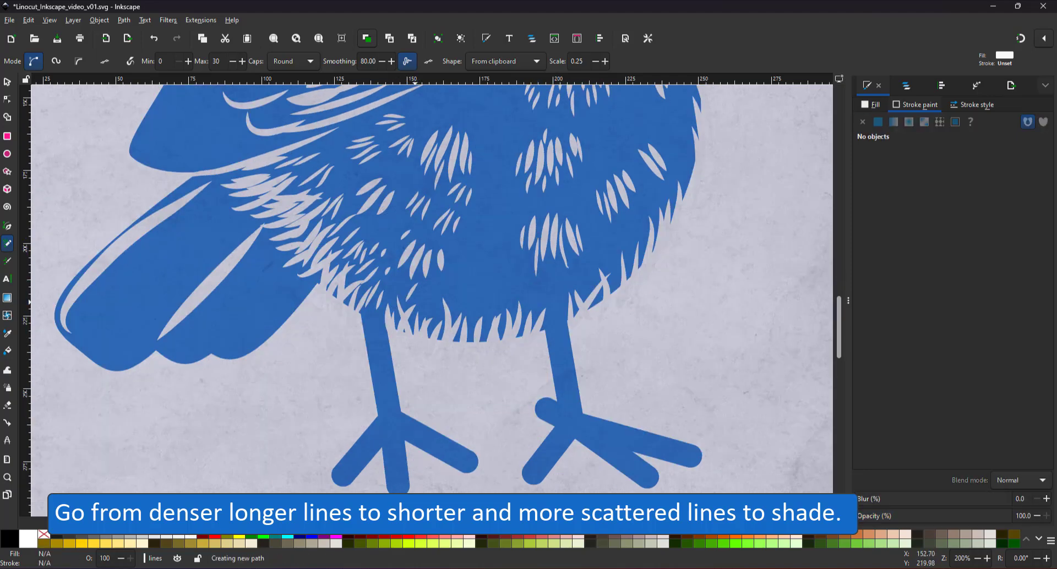
Draw fine Pencil feather strokes along the nape and the back of the bird's head.
{"action": "scroll", "coordinate": [432, 300], "scroll_direction": "up", "scroll_amount": 15}
{"action": "left_click_drag", "start_coordinate": [311, 267], "coordinate": [362, 253]}
{"action": "left_click_drag", "start_coordinate": [356, 230], "coordinate": [399, 240]}
{"action": "left_click_drag", "start_coordinate": [366, 247], "coordinate": [398, 249]}
{"action": "left_click_drag", "start_coordinate": [399, 212], "coordinate": [424, 219]}
{"action": "left_click_drag", "start_coordinate": [408, 207], "coordinate": [435, 218]}
{"action": "left_click_drag", "start_coordinate": [427, 206], "coordinate": [444, 216]}
Fill the gaps among the crown feathers above the eye with short fine strokes.
{"action": "left_click_drag", "start_coordinate": [454, 178], "coordinate": [468, 189]}
{"action": "left_click_drag", "start_coordinate": [467, 175], "coordinate": [485, 188]}
{"action": "left_click_drag", "start_coordinate": [488, 186], "coordinate": [501, 204]}
{"action": "mouse_move", "coordinate": [482, 206]}
{"action": "left_mouse_down"}
{"action": "mouse_move", "coordinate": [493, 215]}
{"action": "mouse_move", "coordinate": [518, 206]}
{"action": "left_mouse_up"}
{"action": "left_click_drag", "start_coordinate": [504, 199], "coordinate": [514, 214]}
Add fine strokes around the eye, across the cheek below it, and on the throat under the beak.
{"action": "left_click_drag", "start_coordinate": [420, 262], "coordinate": [511, 260]}
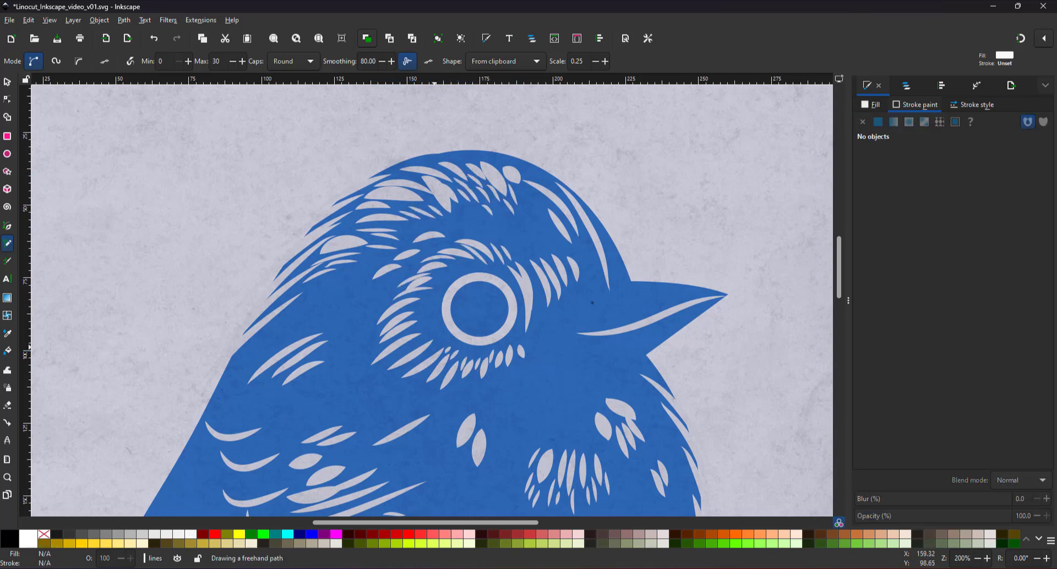
{"action": "left_click_drag", "start_coordinate": [412, 313], "coordinate": [428, 310]}
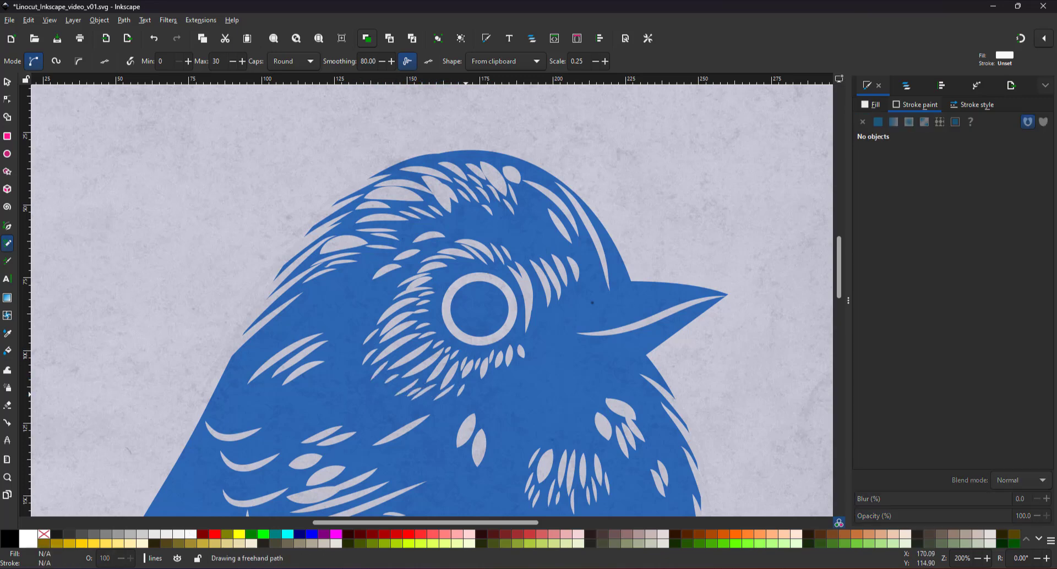
{"action": "left_click_drag", "start_coordinate": [517, 364], "coordinate": [517, 375]}
{"action": "left_click_drag", "start_coordinate": [611, 352], "coordinate": [616, 397]}
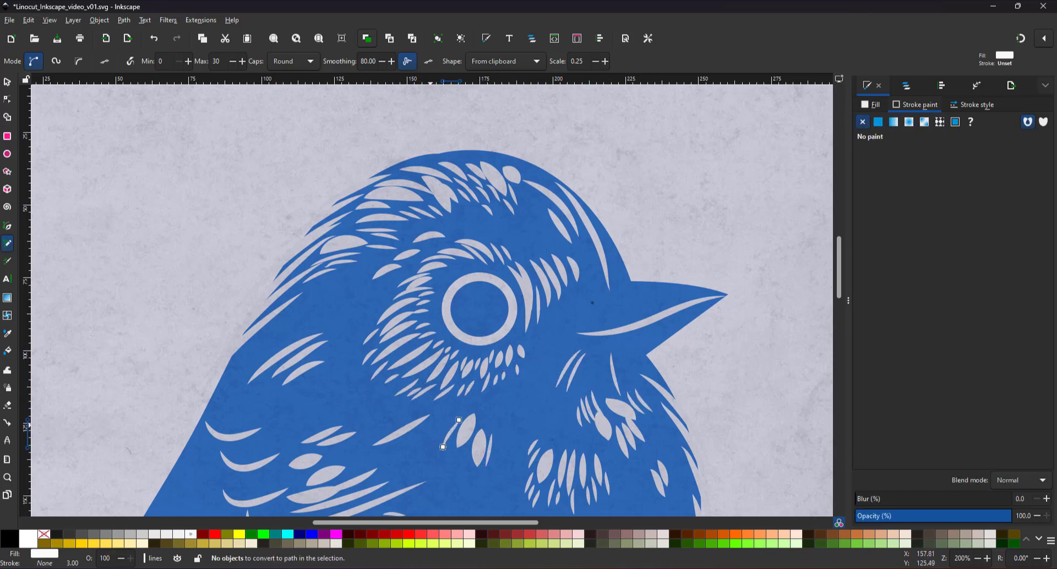
Scatter fine strokes over the side of the neck, behind the cheek and along the nape toward the shoulder.
{"action": "left_click_drag", "start_coordinate": [400, 416], "coordinate": [320, 417]}
{"action": "left_click_drag", "start_coordinate": [328, 320], "coordinate": [304, 310]}
{"action": "mouse_move", "coordinate": [365, 296]}
{"action": "left_mouse_down"}
{"action": "mouse_move", "coordinate": [330, 304]}
{"action": "mouse_move", "coordinate": [340, 286]}
{"action": "left_mouse_up"}
{"action": "left_click_drag", "start_coordinate": [368, 283], "coordinate": [351, 275]}
{"action": "left_click_drag", "start_coordinate": [374, 315], "coordinate": [303, 383]}
{"action": "left_click_drag", "start_coordinate": [297, 342], "coordinate": [273, 347]}
{"action": "mouse_move", "coordinate": [265, 340]}
{"action": "left_mouse_down"}
{"action": "mouse_move", "coordinate": [224, 374]}
{"action": "mouse_move", "coordinate": [265, 330]}
{"action": "left_mouse_up"}
{"action": "left_click_drag", "start_coordinate": [239, 326], "coordinate": [303, 288]}
Add fine strokes above the eye, over the brow and forehead, and along the top edge of the crown.
{"action": "left_click_drag", "start_coordinate": [353, 221], "coordinate": [387, 209]}
{"action": "mouse_move", "coordinate": [468, 210]}
{"action": "left_mouse_down"}
{"action": "mouse_move", "coordinate": [485, 223]}
{"action": "mouse_move", "coordinate": [527, 219]}
{"action": "left_mouse_up"}
{"action": "left_click_drag", "start_coordinate": [529, 204], "coordinate": [534, 218]}
{"action": "mouse_move", "coordinate": [519, 225]}
{"action": "left_mouse_down"}
{"action": "mouse_move", "coordinate": [538, 262]}
{"action": "mouse_move", "coordinate": [558, 261]}
{"action": "left_mouse_up"}
{"action": "left_click_drag", "start_coordinate": [559, 246], "coordinate": [578, 296]}
{"action": "left_click_drag", "start_coordinate": [527, 171], "coordinate": [560, 197]}
{"action": "left_click_drag", "start_coordinate": [493, 159], "coordinate": [516, 170]}
{"action": "left_click_drag", "start_coordinate": [456, 156], "coordinate": [494, 173]}
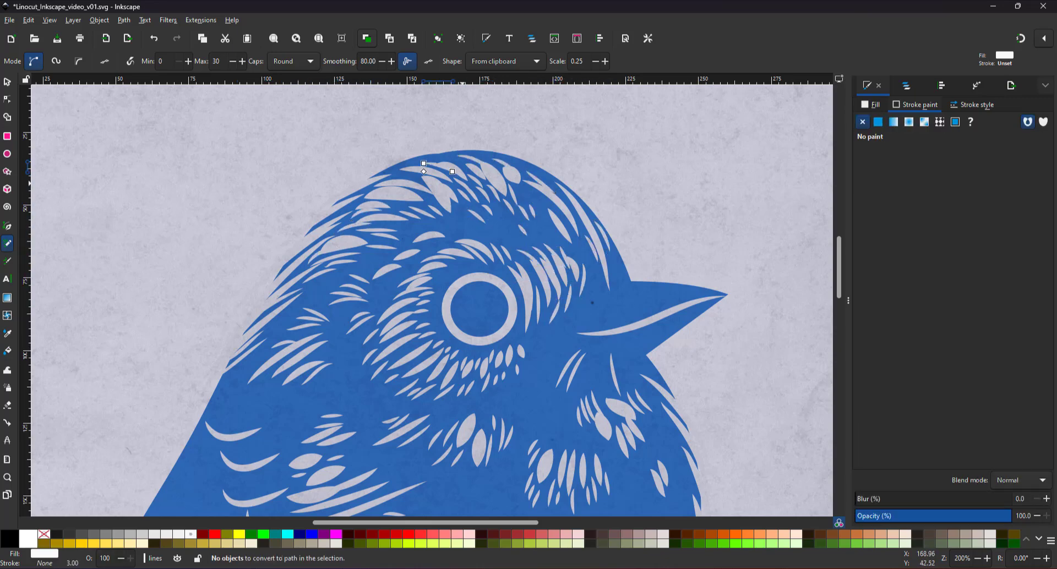
Draw long fine strokes following the direction of the tail feathers, beside their existing highlights.
{"action": "scroll", "coordinate": [432, 300], "scroll_direction": "down", "scroll_amount": 10}
{"action": "left_click_drag", "start_coordinate": [267, 262], "coordinate": [230, 317]}
{"action": "left_click_drag", "start_coordinate": [277, 275], "coordinate": [237, 330]}
{"action": "left_click_drag", "start_coordinate": [286, 288], "coordinate": [254, 333]}
{"action": "left_click_drag", "start_coordinate": [307, 312], "coordinate": [273, 361]}
{"action": "left_click_drag", "start_coordinate": [238, 275], "coordinate": [168, 346]}
{"action": "left_click_drag", "start_coordinate": [187, 251], "coordinate": [84, 349]}
{"action": "left_click_drag", "start_coordinate": [177, 271], "coordinate": [102, 338]}
Draw short curved strokes across the rear leg and highlight strokes along its back and middle toes.
{"action": "left_click_drag", "start_coordinate": [840, 323], "coordinate": [839, 340]}
{"action": "mouse_move", "coordinate": [378, 302]}
{"action": "left_mouse_down"}
{"action": "mouse_move", "coordinate": [394, 302]}
{"action": "mouse_move", "coordinate": [390, 293]}
{"action": "left_mouse_up"}
{"action": "mouse_move", "coordinate": [372, 285]}
{"action": "left_mouse_down"}
{"action": "mouse_move", "coordinate": [387, 285]}
{"action": "mouse_move", "coordinate": [382, 275]}
{"action": "left_mouse_up"}
{"action": "left_click_drag", "start_coordinate": [369, 263], "coordinate": [380, 264]}
{"action": "left_click_drag", "start_coordinate": [382, 334], "coordinate": [370, 367]}
{"action": "mouse_move", "coordinate": [386, 354]}
{"action": "left_mouse_down"}
{"action": "mouse_move", "coordinate": [390, 391]}
{"action": "mouse_move", "coordinate": [407, 402]}
{"action": "left_mouse_up"}
{"action": "left_click_drag", "start_coordinate": [394, 406], "coordinate": [403, 406]}
Undo the extra back-toe stroke on the rear foot and draw highlight and cross strokes on its front toe and joint.
{"action": "mouse_move", "coordinate": [338, 385]}
{"action": "left_mouse_down"}
{"action": "mouse_move", "coordinate": [354, 397]}
{"action": "mouse_move", "coordinate": [361, 377]}
{"action": "left_mouse_up"}
{"action": "key", "text": "ctrl+z"}
{"action": "left_click_drag", "start_coordinate": [404, 338], "coordinate": [431, 354]}
{"action": "left_click_drag", "start_coordinate": [440, 353], "coordinate": [438, 365]}
{"action": "left_click_drag", "start_coordinate": [449, 365], "coordinate": [465, 373]}
{"action": "left_click_drag", "start_coordinate": [477, 365], "coordinate": [466, 381]}
{"action": "left_click_drag", "start_coordinate": [388, 340], "coordinate": [399, 339]}
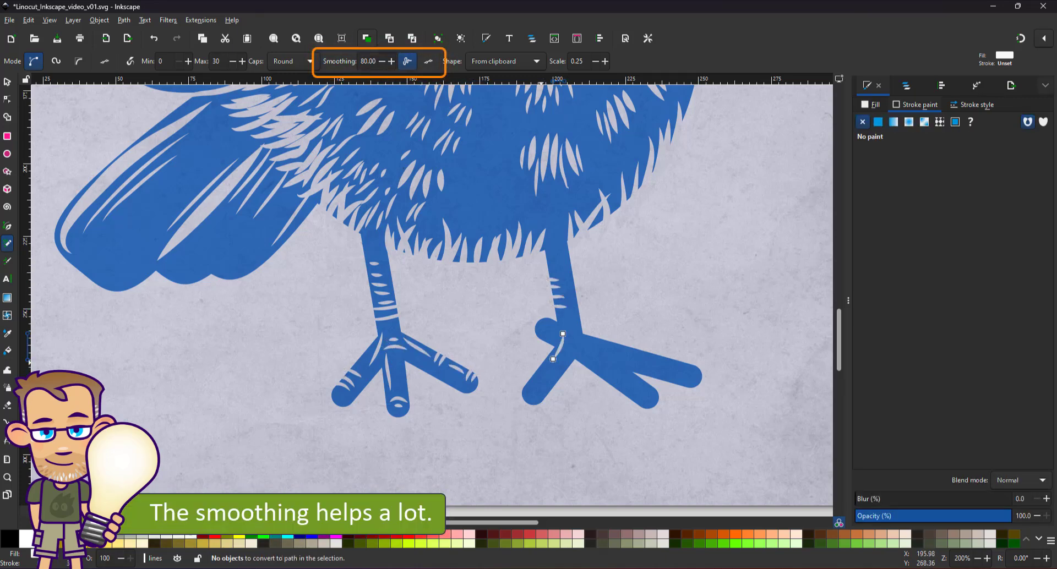
Add cross strokes and lengthwise highlights to the toes of the front foot.
{"action": "left_click_drag", "start_coordinate": [542, 363], "coordinate": [553, 369]}
{"action": "left_click_drag", "start_coordinate": [538, 368], "coordinate": [551, 375]}
{"action": "left_click_drag", "start_coordinate": [537, 378], "coordinate": [531, 389]}
{"action": "left_click_drag", "start_coordinate": [583, 338], "coordinate": [627, 352]}
{"action": "left_click_drag", "start_coordinate": [637, 348], "coordinate": [637, 361]}
{"action": "left_click_drag", "start_coordinate": [650, 352], "coordinate": [644, 362]}
{"action": "left_click_drag", "start_coordinate": [654, 360], "coordinate": [684, 366]}
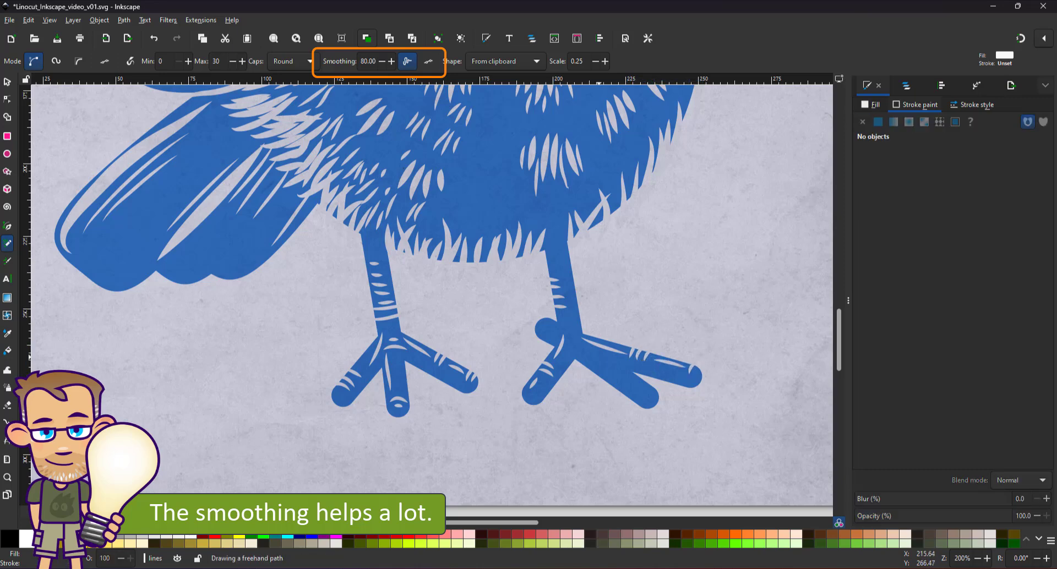
{"action": "left_click_drag", "start_coordinate": [592, 352], "coordinate": [649, 390]}
Add short fine Pencil strokes in the empty areas between the breast and belly feather clusters.
{"action": "key", "text": "5"}
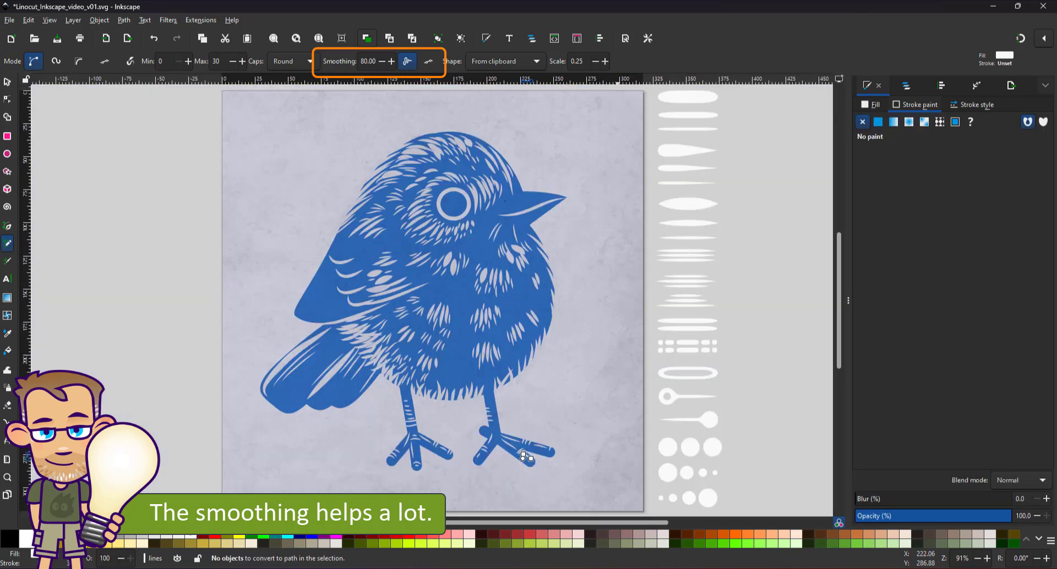
{"action": "left_click", "coordinate": [7, 477]}
{"action": "left_click", "coordinate": [105, 61]}
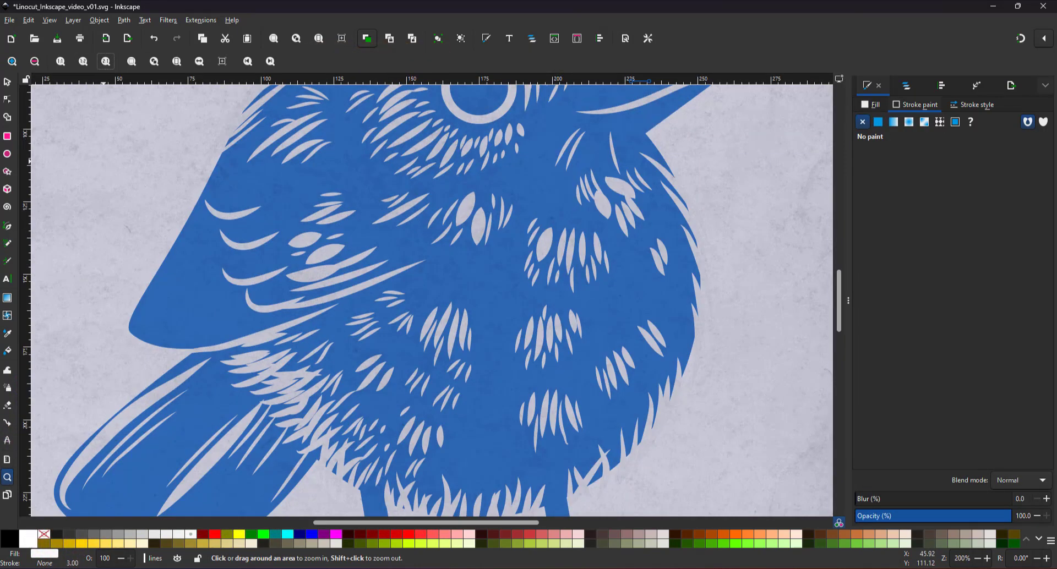
{"action": "key", "text": "p"}
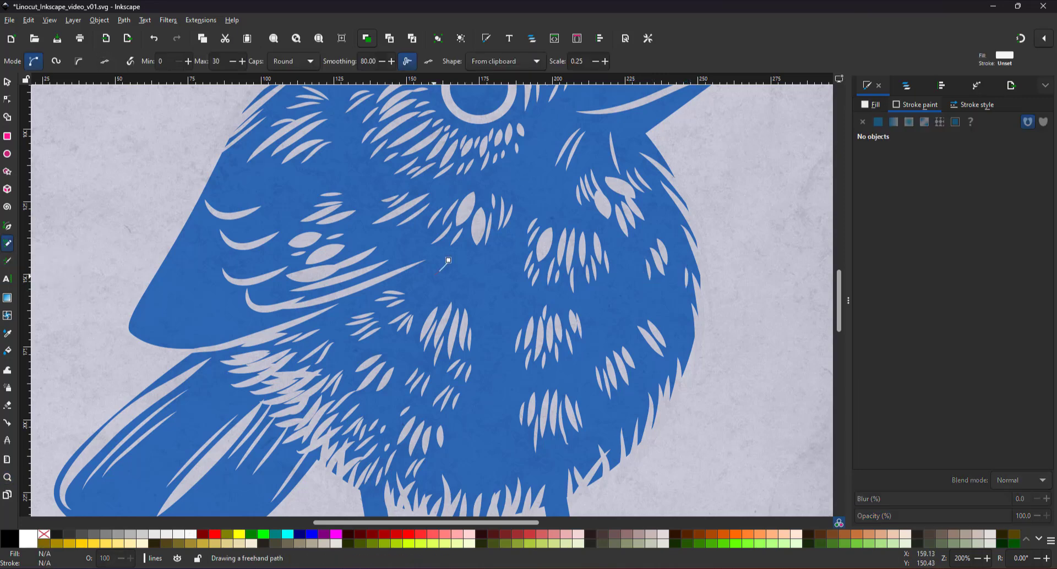
{"action": "left_click_drag", "start_coordinate": [455, 262], "coordinate": [442, 277]}
{"action": "left_click_drag", "start_coordinate": [458, 265], "coordinate": [451, 284]}
{"action": "left_click_drag", "start_coordinate": [472, 278], "coordinate": [461, 298]}
{"action": "left_click_drag", "start_coordinate": [475, 283], "coordinate": [472, 301]}
{"action": "left_click_drag", "start_coordinate": [479, 283], "coordinate": [481, 306]}
{"action": "left_click_drag", "start_coordinate": [612, 422], "coordinate": [610, 452]}
{"action": "left_click_drag", "start_coordinate": [485, 438], "coordinate": [483, 457]}
{"action": "left_click_drag", "start_coordinate": [510, 377], "coordinate": [510, 395]}
Add fine strokes beside the curved wing feathers and in the gaps at the top of the wing.
{"action": "left_click_drag", "start_coordinate": [226, 265], "coordinate": [254, 270]}
{"action": "left_click_drag", "start_coordinate": [228, 232], "coordinate": [247, 237]}
{"action": "left_click_drag", "start_coordinate": [213, 197], "coordinate": [236, 205]}
{"action": "left_click_drag", "start_coordinate": [253, 293], "coordinate": [268, 298]}
{"action": "left_click_drag", "start_coordinate": [283, 222], "coordinate": [299, 207]}
{"action": "left_click_drag", "start_coordinate": [295, 194], "coordinate": [310, 194]}
Draw fine strokes across the shoulder and along the long wing feathers toward the breast.
{"action": "mouse_move", "coordinate": [248, 169]}
{"action": "left_mouse_down"}
{"action": "mouse_move", "coordinate": [273, 145]}
{"action": "mouse_move", "coordinate": [233, 169]}
{"action": "left_mouse_up"}
{"action": "mouse_move", "coordinate": [301, 160]}
{"action": "left_mouse_down"}
{"action": "mouse_move", "coordinate": [281, 178]}
{"action": "mouse_move", "coordinate": [357, 176]}
{"action": "left_mouse_up"}
{"action": "left_click_drag", "start_coordinate": [326, 227], "coordinate": [379, 202]}
{"action": "left_click_drag", "start_coordinate": [346, 247], "coordinate": [392, 230]}
{"action": "left_click_drag", "start_coordinate": [371, 258], "coordinate": [413, 236]}
{"action": "left_click_drag", "start_coordinate": [382, 266], "coordinate": [422, 244]}
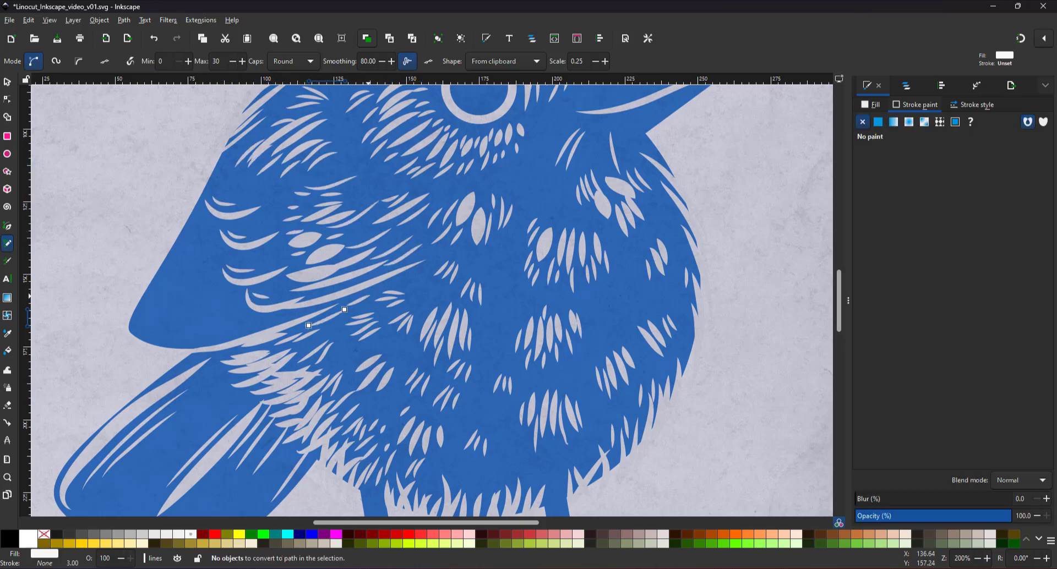
Add fine strokes among the flank feathers below the wing and in the remaining gaps of the breast.
{"action": "left_click_drag", "start_coordinate": [214, 354], "coordinate": [243, 365]}
{"action": "left_click_drag", "start_coordinate": [221, 376], "coordinate": [250, 379]}
{"action": "left_click_drag", "start_coordinate": [229, 388], "coordinate": [271, 398]}
{"action": "mouse_move", "coordinate": [265, 420]}
{"action": "left_mouse_down"}
{"action": "mouse_move", "coordinate": [308, 411]}
{"action": "mouse_move", "coordinate": [312, 423]}
{"action": "left_mouse_up"}
{"action": "left_click_drag", "start_coordinate": [242, 347], "coordinate": [264, 354]}
{"action": "left_click_drag", "start_coordinate": [260, 343], "coordinate": [300, 354]}
{"action": "left_click_drag", "start_coordinate": [369, 405], "coordinate": [320, 427]}
{"action": "left_click_drag", "start_coordinate": [349, 345], "coordinate": [337, 351]}
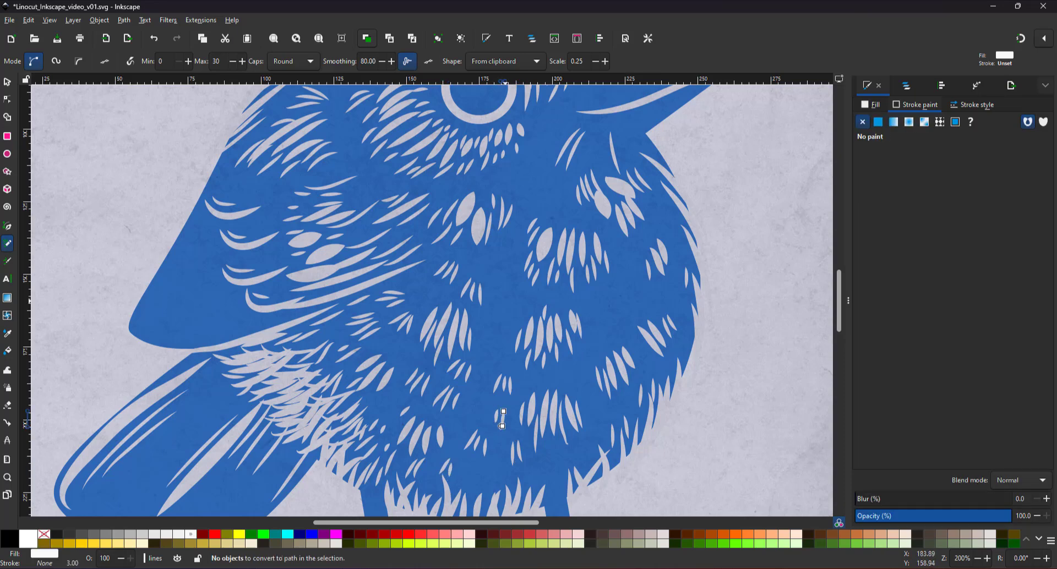
{"action": "left_click_drag", "start_coordinate": [509, 248], "coordinate": [507, 269]}
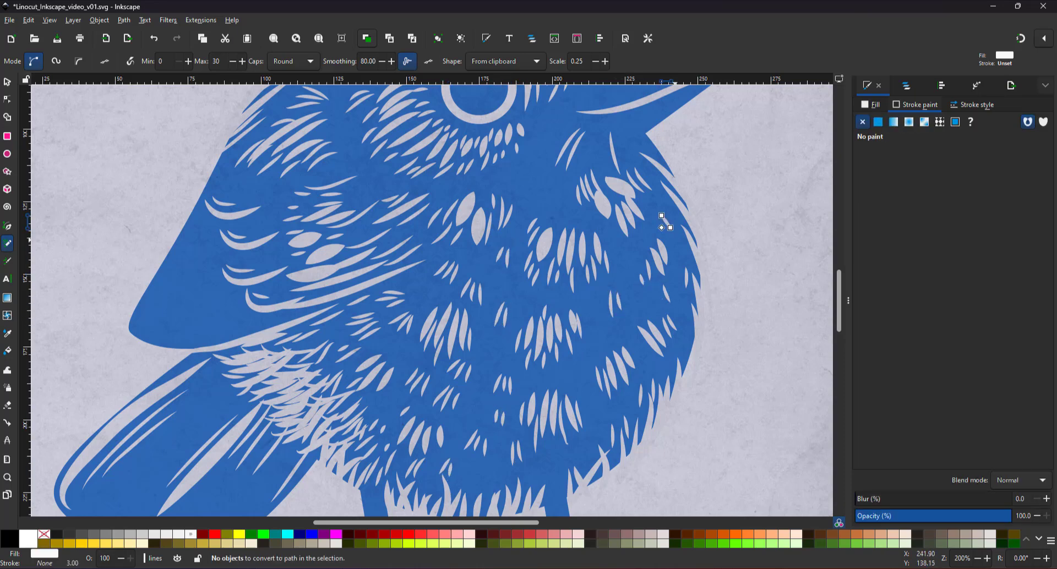
Show the whole bird and make the lines layer inside the shape black layer the active drawing layer.
{"action": "key", "text": "5"}
{"action": "key", "text": "ctrl+shift+l"}
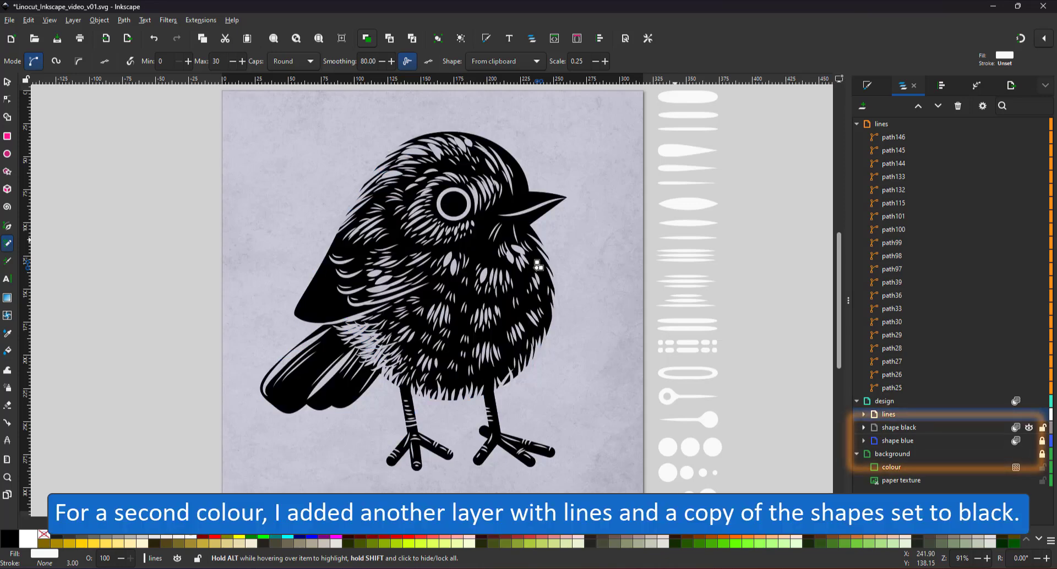
{"action": "left_click", "coordinate": [896, 441]}
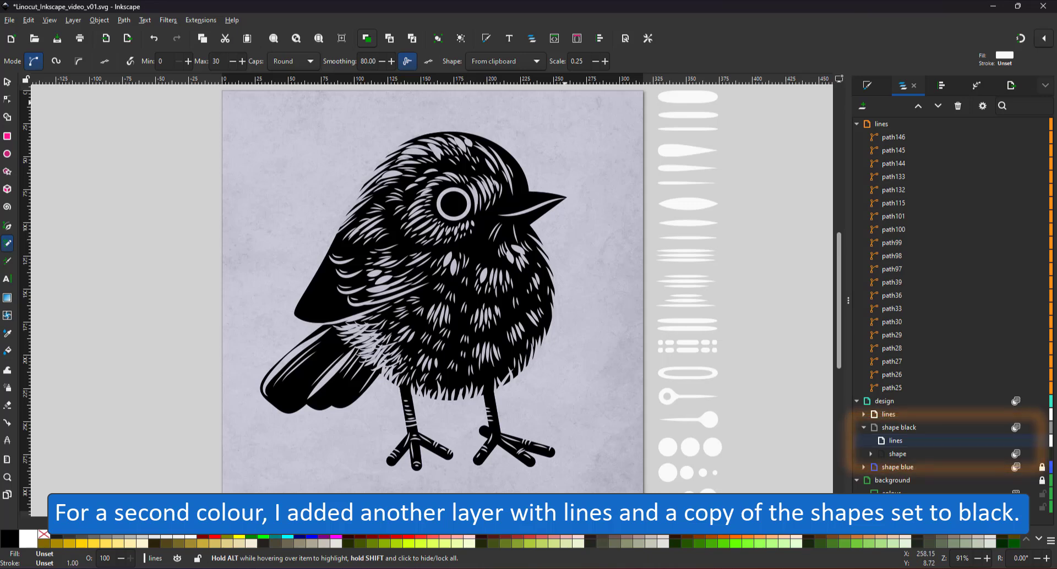
Draw a Pencil stroke on the upper breast in the black mask layer and set its shape scale to 3.
{"action": "left_click_drag", "start_coordinate": [494, 245], "coordinate": [485, 275]}
{"action": "left_click_drag", "start_coordinate": [584, 62], "coordinate": [558, 80]}
{"action": "type", "text": "5"}
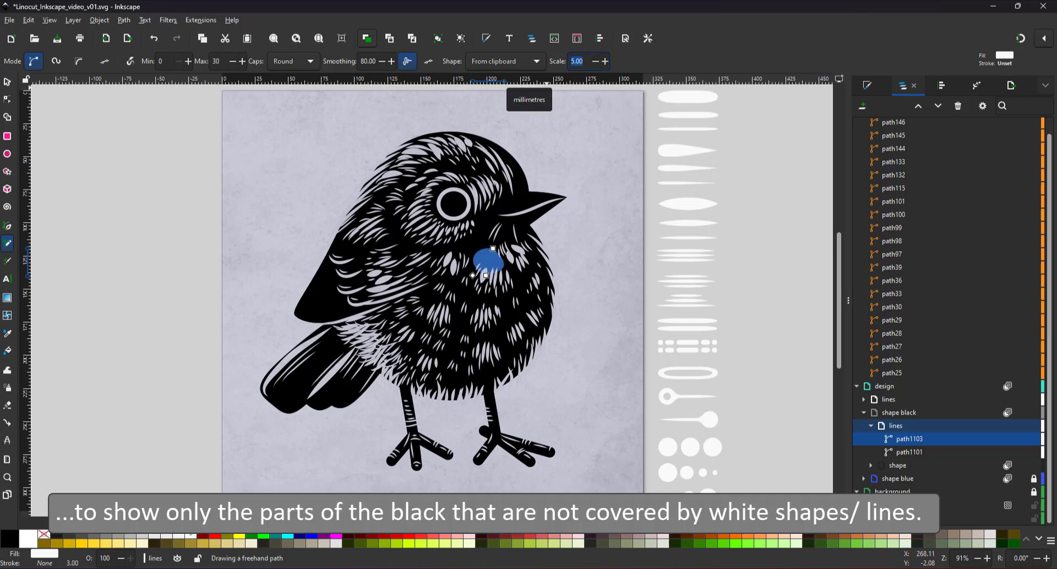
{"action": "type", "text": "3"}
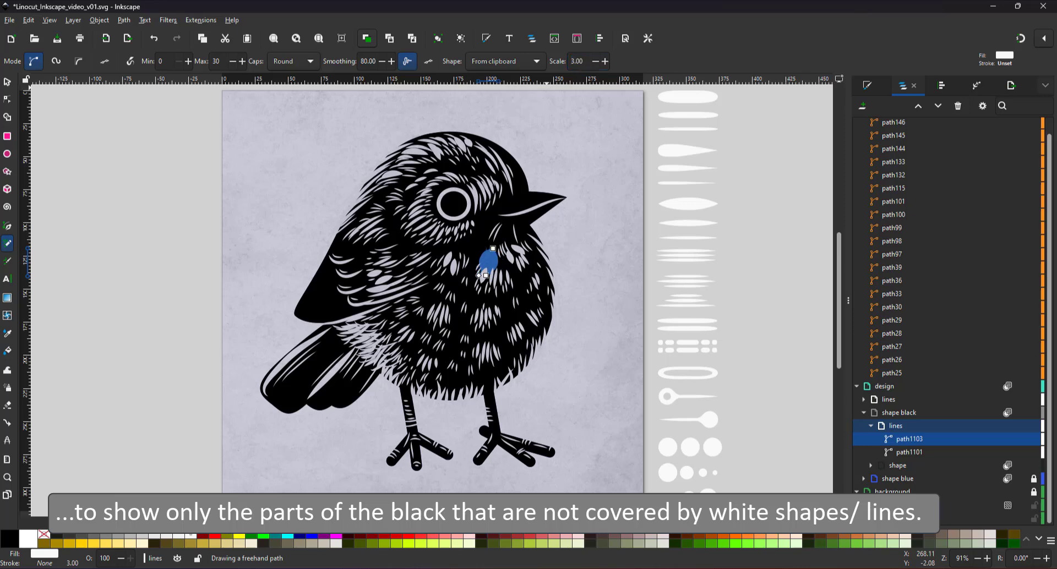
Cover the black over the upper wing and shoulder with thick strokes that reveal the blue.
{"action": "left_click_drag", "start_coordinate": [325, 257], "coordinate": [379, 249]}
{"action": "left_click_drag", "start_coordinate": [333, 242], "coordinate": [390, 238]}
{"action": "left_click_drag", "start_coordinate": [344, 271], "coordinate": [390, 255]}
{"action": "mouse_move", "coordinate": [350, 287]}
{"action": "left_mouse_down"}
{"action": "mouse_move", "coordinate": [394, 274]}
{"action": "mouse_move", "coordinate": [407, 284]}
{"action": "mouse_move", "coordinate": [393, 300]}
{"action": "left_mouse_up"}
{"action": "left_click_drag", "start_coordinate": [333, 230], "coordinate": [384, 199]}
Draw thick strokes along the nape, crown and forehead to replace the black there with blue.
{"action": "left_click_drag", "start_coordinate": [362, 195], "coordinate": [399, 178]}
{"action": "mouse_move", "coordinate": [381, 170]}
{"action": "left_mouse_down"}
{"action": "mouse_move", "coordinate": [416, 168]}
{"action": "mouse_move", "coordinate": [435, 136]}
{"action": "mouse_move", "coordinate": [457, 133]}
{"action": "left_mouse_up"}
{"action": "left_click_drag", "start_coordinate": [442, 150], "coordinate": [469, 149]}
{"action": "left_click_drag", "start_coordinate": [422, 148], "coordinate": [366, 172]}
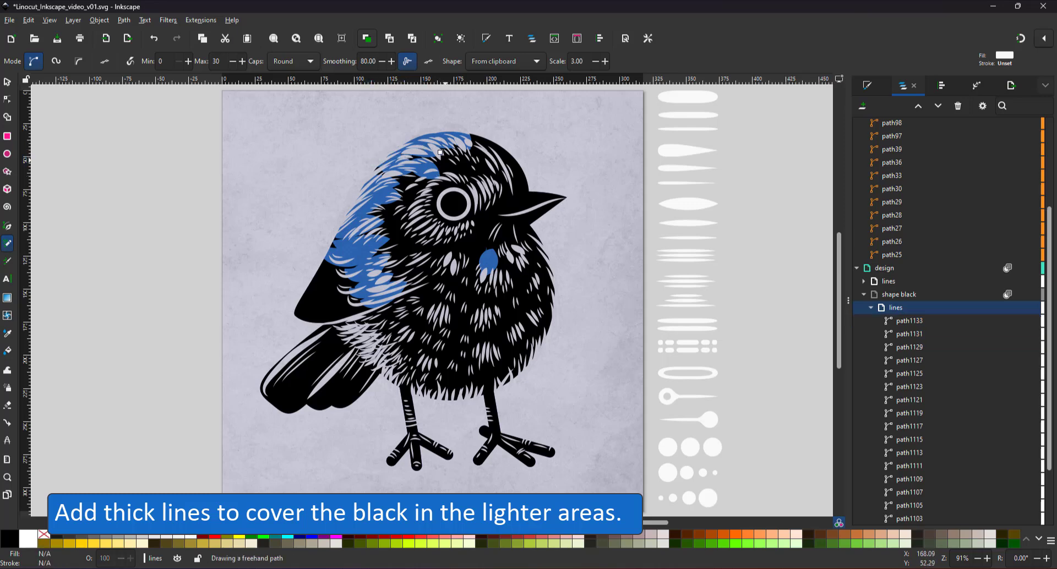
{"action": "mouse_move", "coordinate": [441, 152]}
{"action": "left_mouse_down"}
{"action": "mouse_move", "coordinate": [507, 157]}
{"action": "mouse_move", "coordinate": [499, 191]}
{"action": "left_mouse_up"}
{"action": "left_click_drag", "start_coordinate": [463, 168], "coordinate": [483, 196]}
{"action": "left_click_drag", "start_coordinate": [478, 150], "coordinate": [498, 176]}
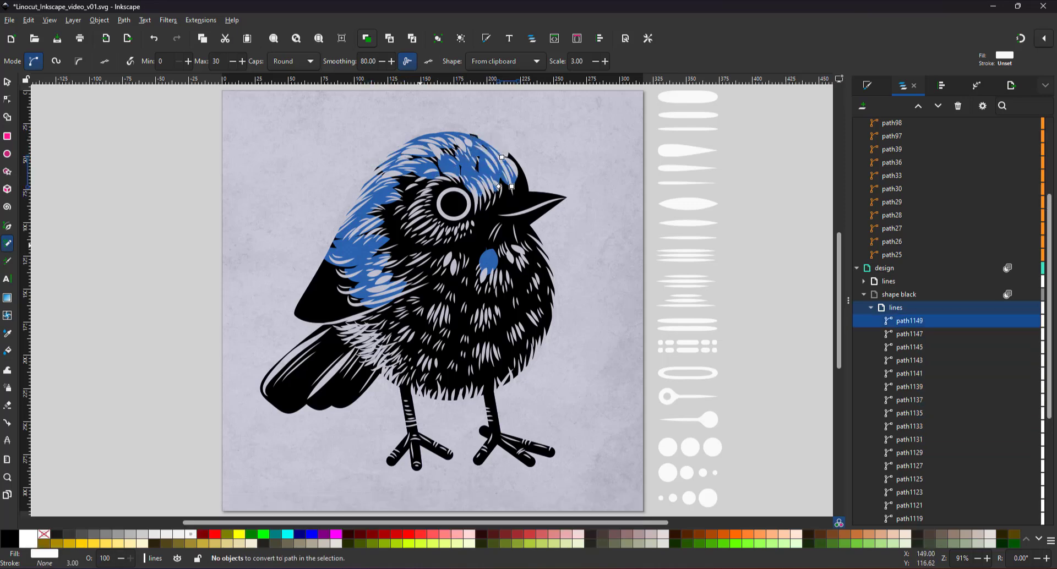
Draw thick strokes behind the eye and down the side of the neck to reveal the blue.
{"action": "mouse_move", "coordinate": [389, 221]}
{"action": "left_mouse_down"}
{"action": "mouse_move", "coordinate": [428, 220]}
{"action": "mouse_move", "coordinate": [426, 208]}
{"action": "left_mouse_up"}
{"action": "left_click_drag", "start_coordinate": [387, 196], "coordinate": [425, 194]}
{"action": "left_click_drag", "start_coordinate": [395, 180], "coordinate": [426, 182]}
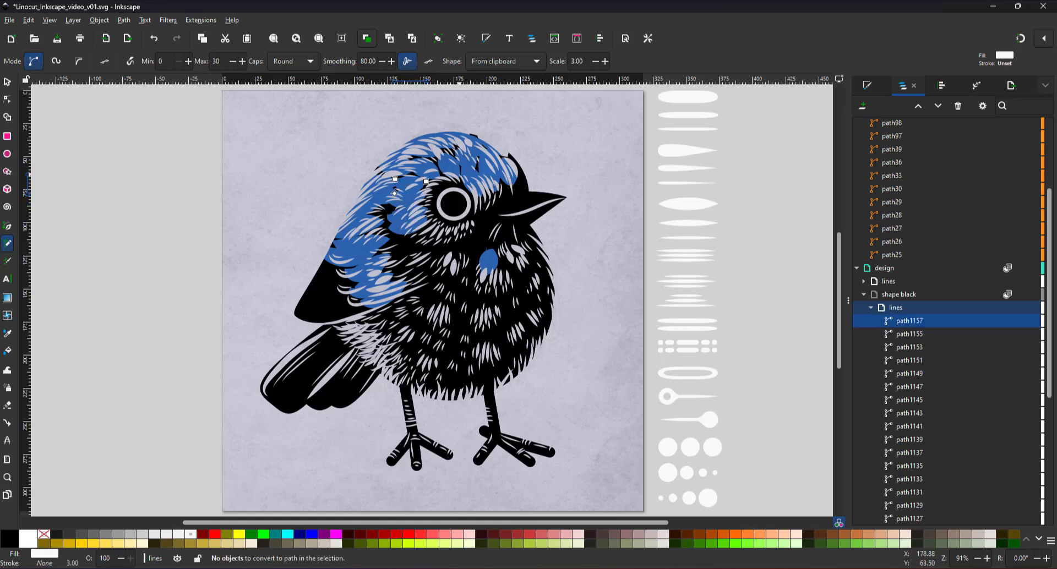
{"action": "left_click_drag", "start_coordinate": [372, 221], "coordinate": [407, 207]}
{"action": "mouse_move", "coordinate": [377, 253]}
{"action": "left_mouse_down"}
{"action": "mouse_move", "coordinate": [413, 235]}
{"action": "mouse_move", "coordinate": [398, 220]}
{"action": "left_mouse_up"}
{"action": "left_click_drag", "start_coordinate": [385, 269], "coordinate": [433, 241]}
Cover the black from the wing's inner edge down the flank and along the lower belly with thick strokes.
{"action": "mouse_move", "coordinate": [396, 250]}
{"action": "left_mouse_down"}
{"action": "mouse_move", "coordinate": [423, 232]}
{"action": "mouse_move", "coordinate": [392, 236]}
{"action": "mouse_move", "coordinate": [400, 280]}
{"action": "mouse_move", "coordinate": [348, 330]}
{"action": "left_mouse_up"}
{"action": "mouse_move", "coordinate": [428, 304]}
{"action": "left_mouse_down"}
{"action": "mouse_move", "coordinate": [370, 337]}
{"action": "mouse_move", "coordinate": [372, 352]}
{"action": "left_mouse_up"}
{"action": "mouse_move", "coordinate": [422, 329]}
{"action": "left_mouse_down"}
{"action": "mouse_move", "coordinate": [378, 362]}
{"action": "mouse_move", "coordinate": [394, 386]}
{"action": "mouse_move", "coordinate": [416, 386]}
{"action": "left_mouse_up"}
{"action": "mouse_move", "coordinate": [450, 351]}
{"action": "left_mouse_down"}
{"action": "mouse_move", "coordinate": [425, 394]}
{"action": "mouse_move", "coordinate": [447, 389]}
{"action": "left_mouse_up"}
{"action": "left_click_drag", "start_coordinate": [476, 342], "coordinate": [467, 383]}
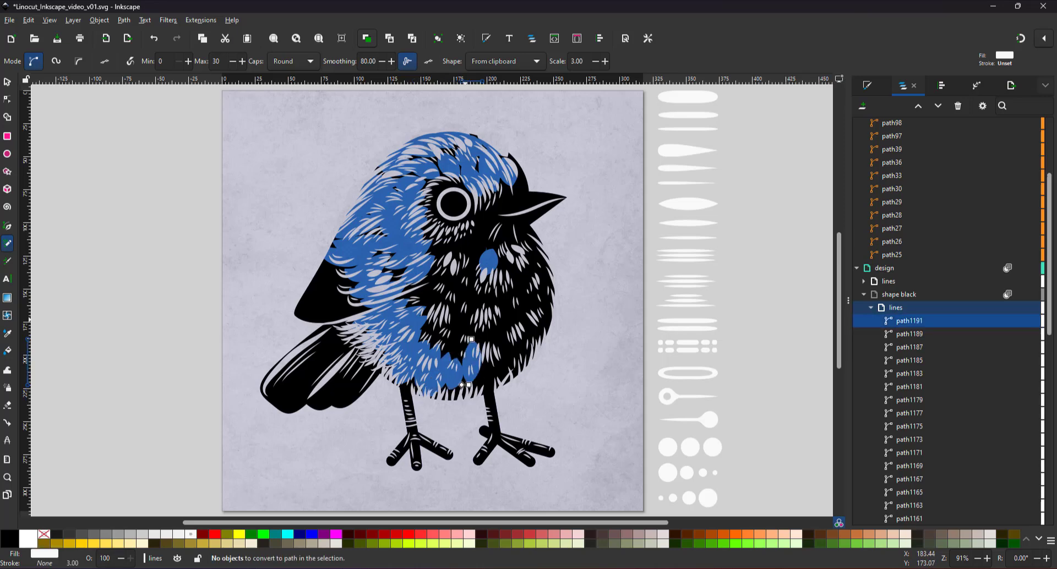
Fill the remaining black between the lower belly, flank and wing edge with thick blue-revealing strokes.
{"action": "left_click_drag", "start_coordinate": [464, 321], "coordinate": [449, 356]}
{"action": "mouse_move", "coordinate": [454, 310]}
{"action": "left_mouse_down"}
{"action": "mouse_move", "coordinate": [431, 345]}
{"action": "mouse_move", "coordinate": [423, 329]}
{"action": "left_mouse_up"}
{"action": "left_click_drag", "start_coordinate": [433, 284], "coordinate": [410, 307]}
{"action": "mouse_move", "coordinate": [432, 260]}
{"action": "left_mouse_down"}
{"action": "mouse_move", "coordinate": [399, 299]}
{"action": "mouse_move", "coordinate": [432, 294]}
{"action": "left_mouse_up"}
{"action": "left_click_drag", "start_coordinate": [409, 260], "coordinate": [386, 281]}
Draw thick, roughly vertical strokes over the middle and upper breast to extend the blue area.
{"action": "mouse_move", "coordinate": [459, 272]}
{"action": "left_mouse_down"}
{"action": "mouse_move", "coordinate": [442, 311]}
{"action": "mouse_move", "coordinate": [453, 324]}
{"action": "left_mouse_up"}
{"action": "left_click_drag", "start_coordinate": [475, 288], "coordinate": [468, 333]}
{"action": "left_click_drag", "start_coordinate": [488, 298], "coordinate": [482, 343]}
{"action": "left_click_drag", "start_coordinate": [468, 259], "coordinate": [455, 298]}
{"action": "mouse_move", "coordinate": [451, 234]}
{"action": "left_mouse_down"}
{"action": "mouse_move", "coordinate": [429, 270]}
{"action": "mouse_move", "coordinate": [444, 282]}
{"action": "left_mouse_up"}
{"action": "mouse_move", "coordinate": [488, 256]}
{"action": "left_mouse_down"}
{"action": "mouse_move", "coordinate": [469, 298]}
{"action": "mouse_move", "coordinate": [484, 305]}
{"action": "left_mouse_up"}
{"action": "left_click_drag", "start_coordinate": [504, 280], "coordinate": [501, 323]}
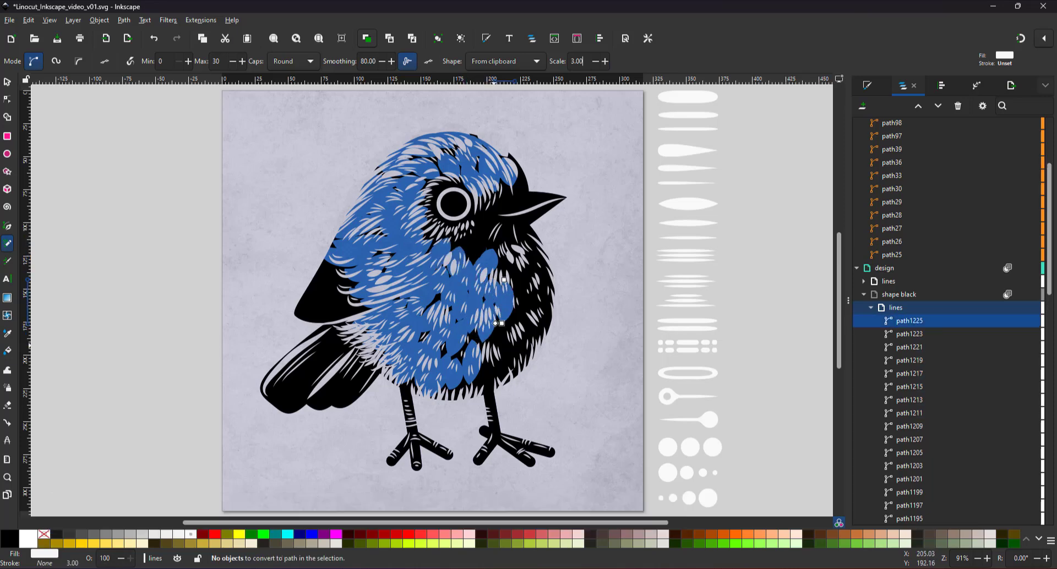
Set the shape scale to 1 and draw thinner strokes along the breast and belly where blue meets black.
{"action": "type", "text": "1"}
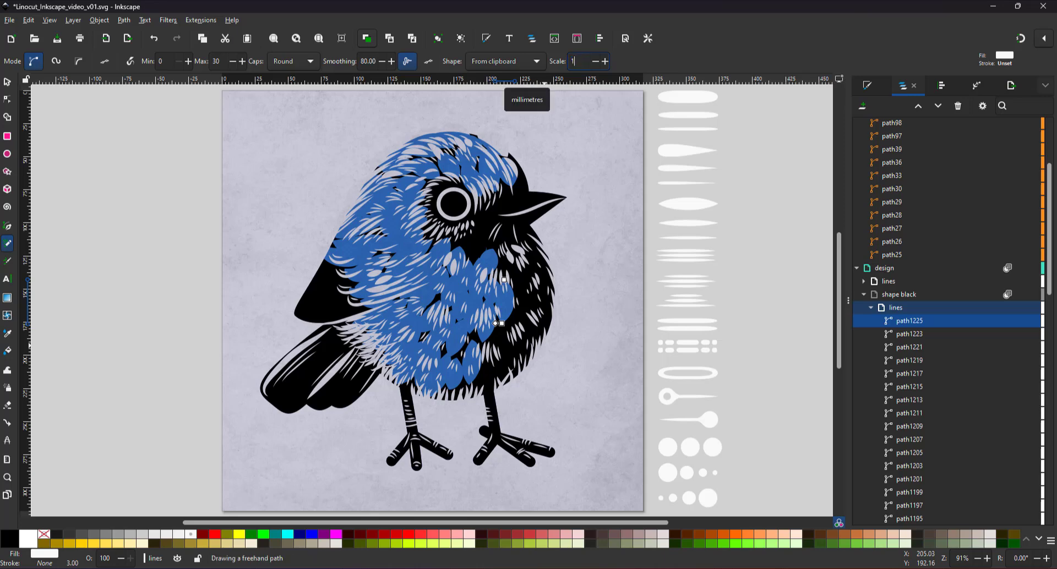
{"action": "key", "text": "Return"}
{"action": "left_click_drag", "start_coordinate": [502, 256], "coordinate": [503, 282]}
{"action": "left_click_drag", "start_coordinate": [512, 265], "coordinate": [515, 323]}
{"action": "left_click_drag", "start_coordinate": [507, 315], "coordinate": [498, 344]}
{"action": "left_click_drag", "start_coordinate": [506, 318], "coordinate": [502, 345]}
{"action": "left_click_drag", "start_coordinate": [502, 347], "coordinate": [492, 366]}
{"action": "mouse_move", "coordinate": [489, 366]}
{"action": "left_mouse_down"}
{"action": "mouse_move", "coordinate": [471, 389]}
{"action": "mouse_move", "coordinate": [485, 379]}
{"action": "left_mouse_up"}
{"action": "left_click_drag", "start_coordinate": [497, 371], "coordinate": [485, 385]}
{"action": "left_click_drag", "start_coordinate": [510, 333], "coordinate": [505, 358]}
{"action": "left_click_drag", "start_coordinate": [518, 325], "coordinate": [507, 362]}
Add thinner strokes across the upper breast below the cheek and out toward the shaded front edge.
{"action": "left_click_drag", "start_coordinate": [461, 243], "coordinate": [450, 268]}
{"action": "mouse_move", "coordinate": [470, 241]}
{"action": "left_mouse_down"}
{"action": "mouse_move", "coordinate": [465, 261]}
{"action": "mouse_move", "coordinate": [503, 254]}
{"action": "left_mouse_up"}
{"action": "left_click_drag", "start_coordinate": [502, 251], "coordinate": [504, 267]}
{"action": "mouse_move", "coordinate": [514, 252]}
{"action": "left_mouse_down"}
{"action": "mouse_move", "coordinate": [520, 275]}
{"action": "mouse_move", "coordinate": [530, 270]}
{"action": "left_mouse_up"}
{"action": "left_click_drag", "start_coordinate": [536, 251], "coordinate": [538, 272]}
{"action": "left_click_drag", "start_coordinate": [527, 280], "coordinate": [529, 307]}
Draw thinner strokes around the rear side of the eye to blend the blue into the black.
{"action": "left_click_drag", "start_coordinate": [436, 218], "coordinate": [427, 225]}
{"action": "left_click_drag", "start_coordinate": [440, 180], "coordinate": [426, 175]}
{"action": "left_click_drag", "start_coordinate": [440, 188], "coordinate": [422, 200]}
{"action": "left_click_drag", "start_coordinate": [435, 201], "coordinate": [422, 207]}
{"action": "left_click_drag", "start_coordinate": [435, 208], "coordinate": [425, 222]}
{"action": "left_click_drag", "start_coordinate": [441, 220], "coordinate": [429, 227]}
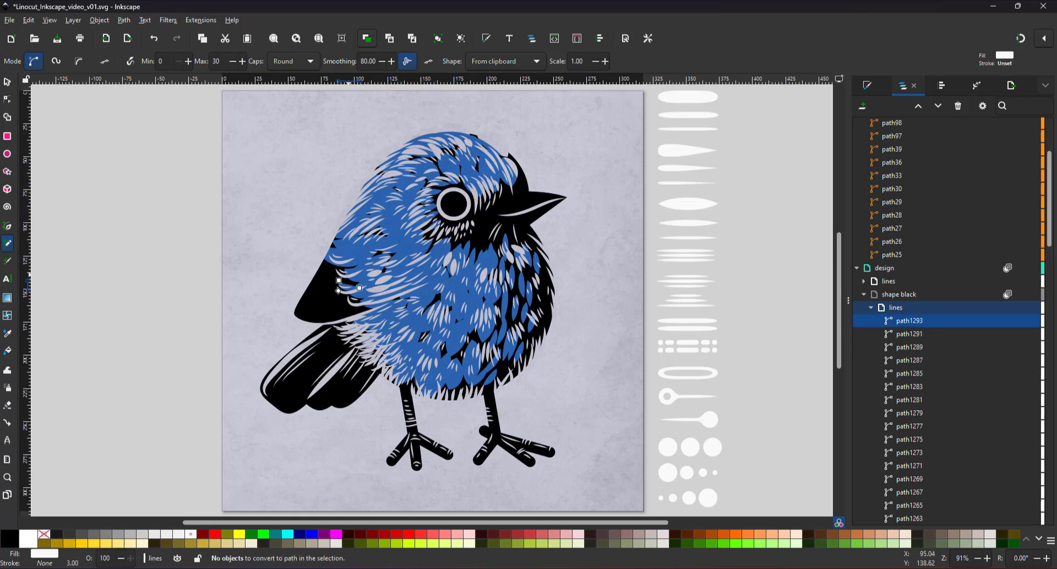
Set the shape scale to 0.5 and draw thinner strokes over the middle and lower breast.
{"action": "left_click_drag", "start_coordinate": [444, 287], "coordinate": [429, 317]}
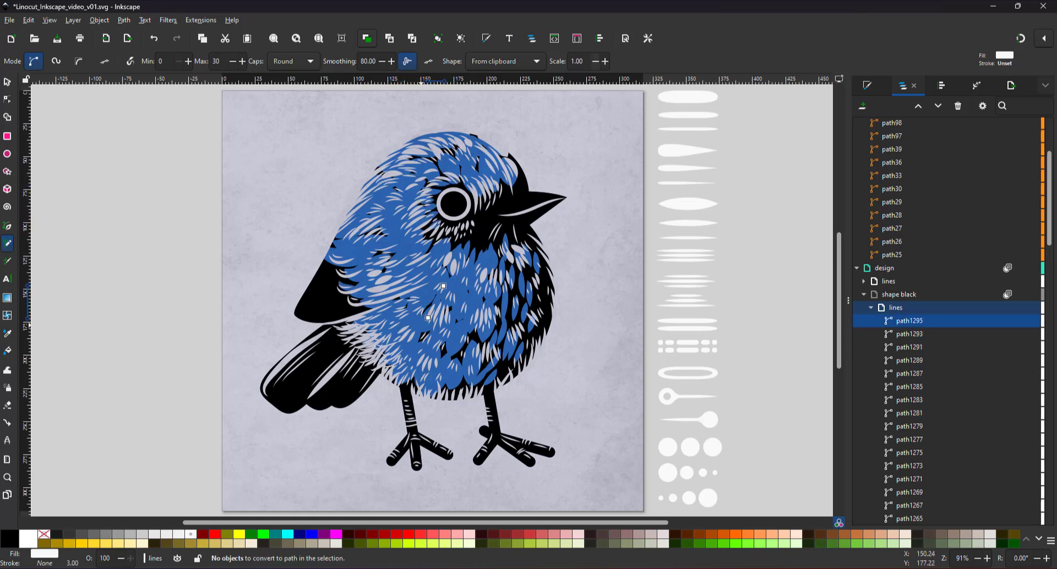
{"action": "scroll", "coordinate": [435, 302], "scroll_direction": "up", "scroll_amount": 2}
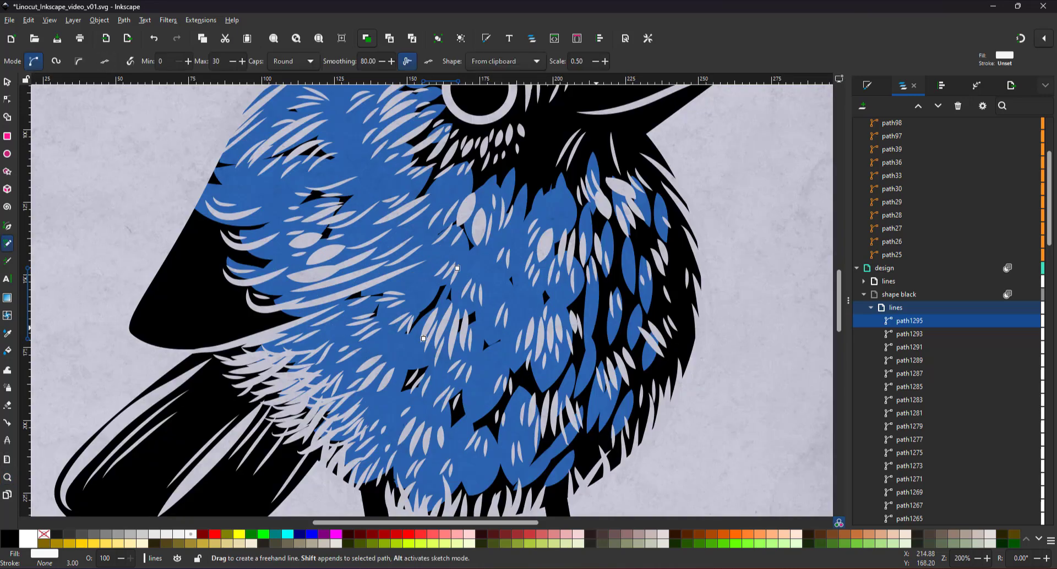
{"action": "left_click_drag", "start_coordinate": [602, 302], "coordinate": [594, 364]}
{"action": "left_click_drag", "start_coordinate": [583, 292], "coordinate": [566, 374]}
{"action": "mouse_move", "coordinate": [517, 370]}
{"action": "left_mouse_down"}
{"action": "mouse_move", "coordinate": [479, 431]}
{"action": "mouse_move", "coordinate": [509, 404]}
{"action": "left_mouse_up"}
{"action": "left_click_drag", "start_coordinate": [466, 390], "coordinate": [450, 427]}
{"action": "left_click_drag", "start_coordinate": [428, 366], "coordinate": [405, 394]}
{"action": "left_click_drag", "start_coordinate": [440, 286], "coordinate": [412, 332]}
Draw thin strokes along the shaded front side of the belly down to its lower edge.
{"action": "left_click_drag", "start_coordinate": [628, 310], "coordinate": [615, 358]}
{"action": "left_click_drag", "start_coordinate": [594, 417], "coordinate": [574, 456]}
{"action": "left_click_drag", "start_coordinate": [595, 452], "coordinate": [579, 475]}
{"action": "left_click_drag", "start_coordinate": [641, 361], "coordinate": [634, 394]}
{"action": "mouse_move", "coordinate": [659, 361]}
{"action": "left_mouse_down"}
{"action": "mouse_move", "coordinate": [644, 385]}
{"action": "mouse_move", "coordinate": [667, 362]}
{"action": "left_mouse_up"}
{"action": "left_click_drag", "start_coordinate": [676, 298], "coordinate": [679, 318]}
Add thin strokes across the upper front breast, from its outer edge in toward the throat.
{"action": "left_click_drag", "start_coordinate": [615, 271], "coordinate": [609, 307]}
{"action": "left_click_drag", "start_coordinate": [603, 269], "coordinate": [601, 310]}
{"action": "left_click_drag", "start_coordinate": [618, 223], "coordinate": [618, 260]}
{"action": "left_click_drag", "start_coordinate": [637, 231], "coordinate": [641, 262]}
{"action": "left_click_drag", "start_coordinate": [644, 232], "coordinate": [672, 290]}
{"action": "left_click_drag", "start_coordinate": [678, 265], "coordinate": [680, 283]}
{"action": "scroll", "coordinate": [672, 286], "scroll_direction": "up", "scroll_amount": 4}
{"action": "left_click_drag", "start_coordinate": [573, 267], "coordinate": [575, 304]}
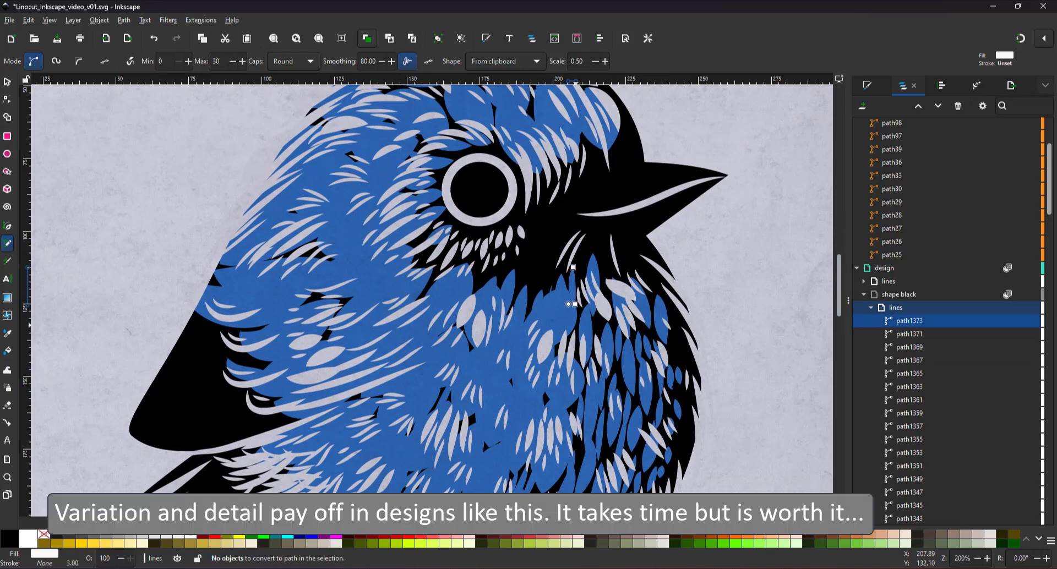
Draw thin strokes across the throat and below the eye into the cheek feathers.
{"action": "left_click_drag", "start_coordinate": [562, 244], "coordinate": [553, 264]}
{"action": "mouse_move", "coordinate": [565, 258]}
{"action": "left_mouse_down"}
{"action": "mouse_move", "coordinate": [561, 279]}
{"action": "mouse_move", "coordinate": [538, 268]}
{"action": "left_mouse_up"}
{"action": "left_click_drag", "start_coordinate": [531, 260], "coordinate": [524, 281]}
{"action": "left_click_drag", "start_coordinate": [509, 226], "coordinate": [492, 259]}
{"action": "left_click_drag", "start_coordinate": [488, 233], "coordinate": [444, 256]}
{"action": "mouse_move", "coordinate": [430, 248]}
{"action": "left_mouse_down"}
{"action": "mouse_move", "coordinate": [399, 271]}
{"action": "mouse_move", "coordinate": [413, 280]}
{"action": "left_mouse_up"}
{"action": "left_click_drag", "start_coordinate": [443, 261], "coordinate": [423, 290]}
{"action": "left_click_drag", "start_coordinate": [458, 259], "coordinate": [438, 286]}
{"action": "left_click_drag", "start_coordinate": [472, 258], "coordinate": [456, 283]}
{"action": "mouse_move", "coordinate": [483, 256]}
{"action": "left_mouse_down"}
{"action": "mouse_move", "coordinate": [473, 282]}
{"action": "mouse_move", "coordinate": [509, 310]}
{"action": "left_mouse_up"}
Draw thin strokes where the blue meets the black wing and over the back feathers behind the cheek.
{"action": "left_click_drag", "start_coordinate": [214, 330], "coordinate": [264, 333]}
{"action": "mouse_move", "coordinate": [223, 337]}
{"action": "left_mouse_down"}
{"action": "mouse_move", "coordinate": [259, 346]}
{"action": "mouse_move", "coordinate": [288, 409]}
{"action": "left_mouse_up"}
{"action": "left_click_drag", "start_coordinate": [222, 272], "coordinate": [207, 293]}
{"action": "left_click_drag", "start_coordinate": [286, 249], "coordinate": [262, 262]}
{"action": "left_click_drag", "start_coordinate": [319, 238], "coordinate": [304, 246]}
{"action": "mouse_move", "coordinate": [325, 252]}
{"action": "left_mouse_down"}
{"action": "mouse_move", "coordinate": [295, 263]}
{"action": "mouse_move", "coordinate": [310, 270]}
{"action": "left_mouse_up"}
{"action": "left_click_drag", "start_coordinate": [350, 301], "coordinate": [314, 315]}
{"action": "left_click_drag", "start_coordinate": [370, 298], "coordinate": [326, 322]}
Add thin strokes above the eye, between eye and beak, and along the forehead, undoing the last one.
{"action": "scroll", "coordinate": [377, 286], "scroll_direction": "up", "scroll_amount": 3}
{"action": "left_click_drag", "start_coordinate": [421, 230], "coordinate": [445, 224]}
{"action": "left_click_drag", "start_coordinate": [421, 220], "coordinate": [460, 217]}
{"action": "left_click_drag", "start_coordinate": [488, 211], "coordinate": [565, 266]}
{"action": "left_click_drag", "start_coordinate": [576, 231], "coordinate": [572, 261]}
{"action": "left_click_drag", "start_coordinate": [583, 215], "coordinate": [577, 251]}
{"action": "mouse_move", "coordinate": [590, 214]}
{"action": "left_mouse_down"}
{"action": "mouse_move", "coordinate": [594, 252]}
{"action": "mouse_move", "coordinate": [608, 247]}
{"action": "left_mouse_up"}
{"action": "left_click_drag", "start_coordinate": [620, 216], "coordinate": [614, 241]}
{"action": "left_click_drag", "start_coordinate": [600, 156], "coordinate": [621, 190]}
{"action": "left_click_drag", "start_coordinate": [622, 185], "coordinate": [635, 235]}
{"action": "left_click_drag", "start_coordinate": [620, 199], "coordinate": [631, 236]}
{"action": "left_click_drag", "start_coordinate": [615, 169], "coordinate": [631, 236]}
{"action": "mouse_move", "coordinate": [625, 201]}
{"action": "left_mouse_down"}
{"action": "mouse_move", "coordinate": [636, 236]}
{"action": "mouse_move", "coordinate": [622, 253]}
{"action": "left_mouse_up"}
{"action": "left_click_drag", "start_coordinate": [604, 214], "coordinate": [608, 253]}
{"action": "key", "text": "ctrl+z"}
Draw very fine strokes at shape scale 0.25 between the eye and the beak and along the forehead edge.
{"action": "left_click_drag", "start_coordinate": [535, 254], "coordinate": [524, 293]}
{"action": "left_click_drag", "start_coordinate": [548, 256], "coordinate": [541, 298]}
{"action": "mouse_move", "coordinate": [531, 314]}
{"action": "left_mouse_down"}
{"action": "mouse_move", "coordinate": [521, 337]}
{"action": "mouse_move", "coordinate": [546, 329]}
{"action": "left_mouse_up"}
{"action": "left_click_drag", "start_coordinate": [585, 251], "coordinate": [581, 267]}
{"action": "left_click_drag", "start_coordinate": [598, 242], "coordinate": [597, 259]}
{"action": "left_click_drag", "start_coordinate": [592, 217], "coordinate": [591, 242]}
{"action": "left_click_drag", "start_coordinate": [605, 220], "coordinate": [604, 245]}
{"action": "left_click_drag", "start_coordinate": [614, 221], "coordinate": [612, 243]}
{"action": "left_click_drag", "start_coordinate": [583, 205], "coordinate": [582, 223]}
{"action": "left_click_drag", "start_coordinate": [604, 156], "coordinate": [617, 176]}
{"action": "left_click_drag", "start_coordinate": [622, 171], "coordinate": [631, 207]}
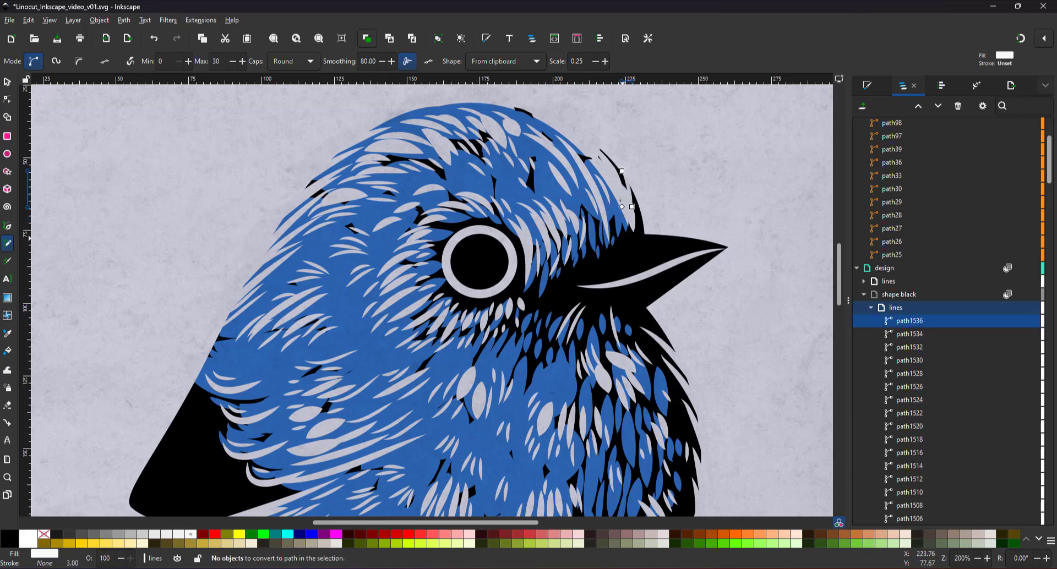
Draw very fine strokes below the beak, at the front edge and over the middle of the breast.
{"action": "scroll", "coordinate": [642, 328], "scroll_direction": "down", "scroll_amount": 3}
{"action": "left_click_drag", "start_coordinate": [643, 314], "coordinate": [676, 333]}
{"action": "left_click_drag", "start_coordinate": [673, 410], "coordinate": [673, 424]}
{"action": "left_click_drag", "start_coordinate": [581, 405], "coordinate": [577, 445]}
{"action": "left_click_drag", "start_coordinate": [555, 458], "coordinate": [552, 480]}
{"action": "left_click_drag", "start_coordinate": [542, 454], "coordinate": [533, 487]}
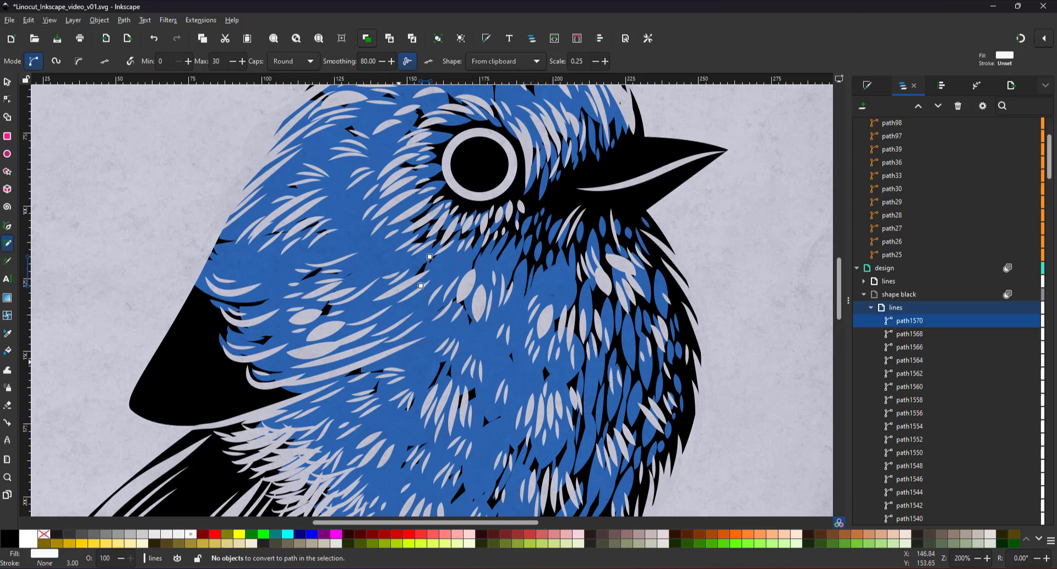
Add very fine strokes over the remaining dark patches on the lower and front belly.
{"action": "scroll", "coordinate": [315, 435], "scroll_direction": "down", "scroll_amount": 6}
{"action": "left_click_drag", "start_coordinate": [567, 348], "coordinate": [555, 368]}
{"action": "left_click_drag", "start_coordinate": [593, 322], "coordinate": [585, 351]}
{"action": "mouse_move", "coordinate": [643, 214]}
{"action": "left_mouse_down"}
{"action": "mouse_move", "coordinate": [637, 248]}
{"action": "mouse_move", "coordinate": [643, 238]}
{"action": "left_mouse_up"}
{"action": "left_click_drag", "start_coordinate": [654, 190], "coordinate": [652, 214]}
{"action": "left_click_drag", "start_coordinate": [661, 199], "coordinate": [672, 213]}
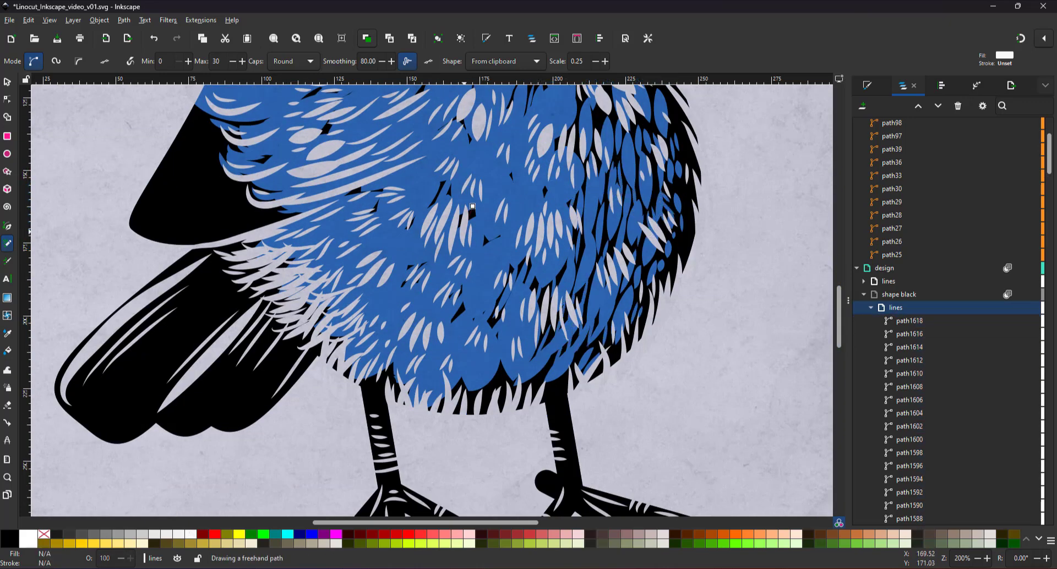
{"action": "left_click_drag", "start_coordinate": [620, 160], "coordinate": [617, 195]}
Draw very fine strokes along the bottom edge of the belly, between the legs and toward the front.
{"action": "left_click_drag", "start_coordinate": [504, 361], "coordinate": [498, 389]}
{"action": "left_click_drag", "start_coordinate": [497, 370], "coordinate": [494, 391]}
{"action": "left_click_drag", "start_coordinate": [490, 377], "coordinate": [470, 404]}
{"action": "left_click_drag", "start_coordinate": [507, 373], "coordinate": [504, 392]}
{"action": "left_click_drag", "start_coordinate": [518, 374], "coordinate": [513, 394]}
{"action": "mouse_move", "coordinate": [533, 367]}
{"action": "left_mouse_down"}
{"action": "mouse_move", "coordinate": [530, 384]}
{"action": "mouse_move", "coordinate": [596, 353]}
{"action": "left_mouse_up"}
Draw very fine strokes along the rear flank above the tail and beside the rear leg.
{"action": "left_click_drag", "start_coordinate": [299, 339], "coordinate": [324, 338]}
{"action": "left_click_drag", "start_coordinate": [280, 330], "coordinate": [306, 329]}
{"action": "left_click_drag", "start_coordinate": [272, 317], "coordinate": [299, 322]}
{"action": "left_click_drag", "start_coordinate": [262, 305], "coordinate": [290, 314]}
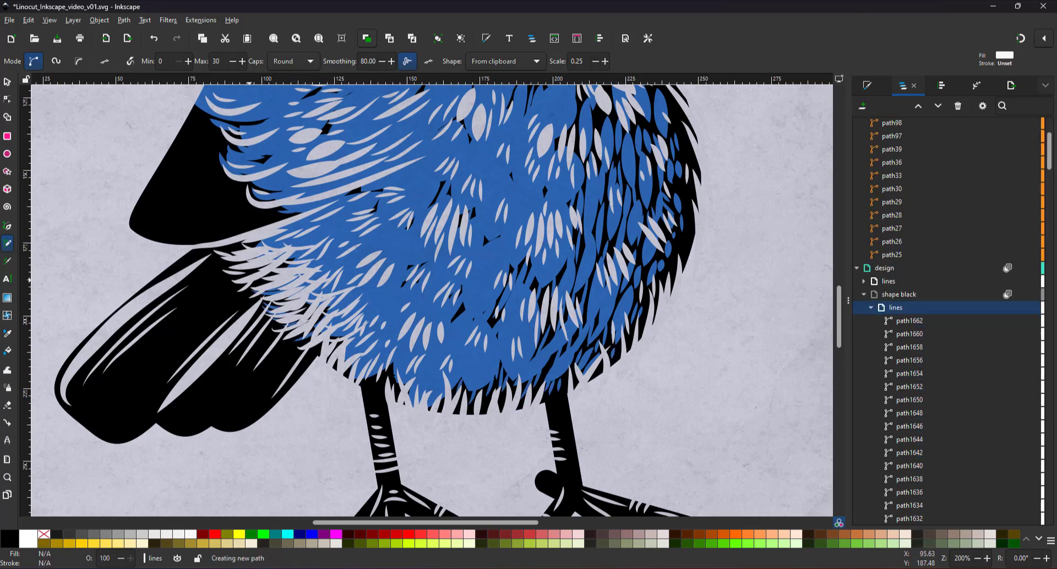
{"action": "left_click_drag", "start_coordinate": [279, 279], "coordinate": [289, 282]}
{"action": "left_click_drag", "start_coordinate": [229, 270], "coordinate": [270, 277]}
{"action": "left_click_drag", "start_coordinate": [301, 347], "coordinate": [335, 337]}
{"action": "left_click_drag", "start_coordinate": [329, 366], "coordinate": [340, 353]}
{"action": "left_click_drag", "start_coordinate": [380, 388], "coordinate": [393, 367]}
{"action": "left_click_drag", "start_coordinate": [394, 388], "coordinate": [401, 362]}
{"action": "left_click_drag", "start_coordinate": [262, 241], "coordinate": [228, 246]}
Copy the medium rounded bar as brush shape and draw a curved highlight at scale 0.5 inside the pupil.
{"action": "key", "text": "5"}
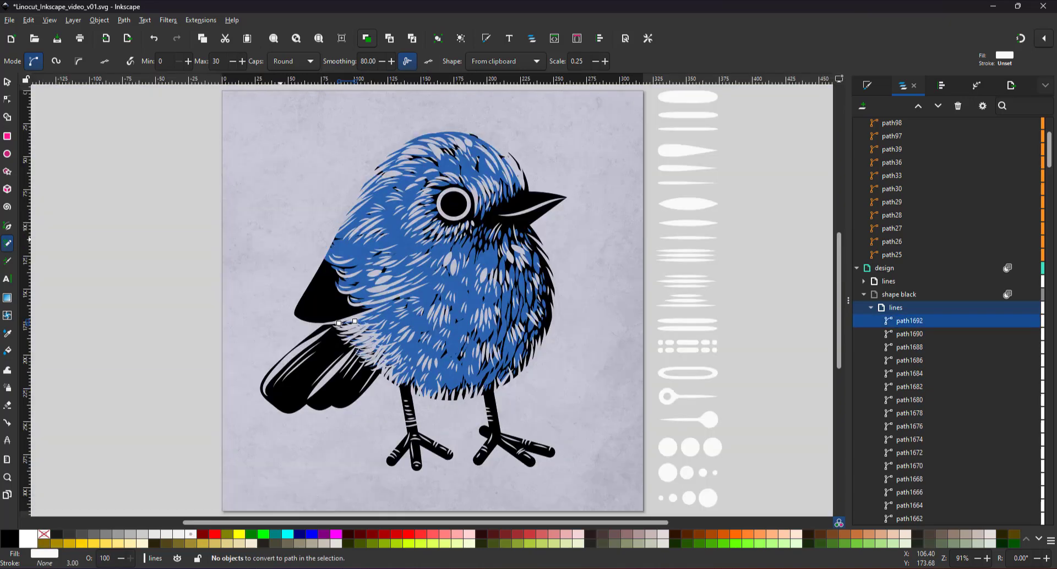
{"action": "left_click", "coordinate": [888, 281]}
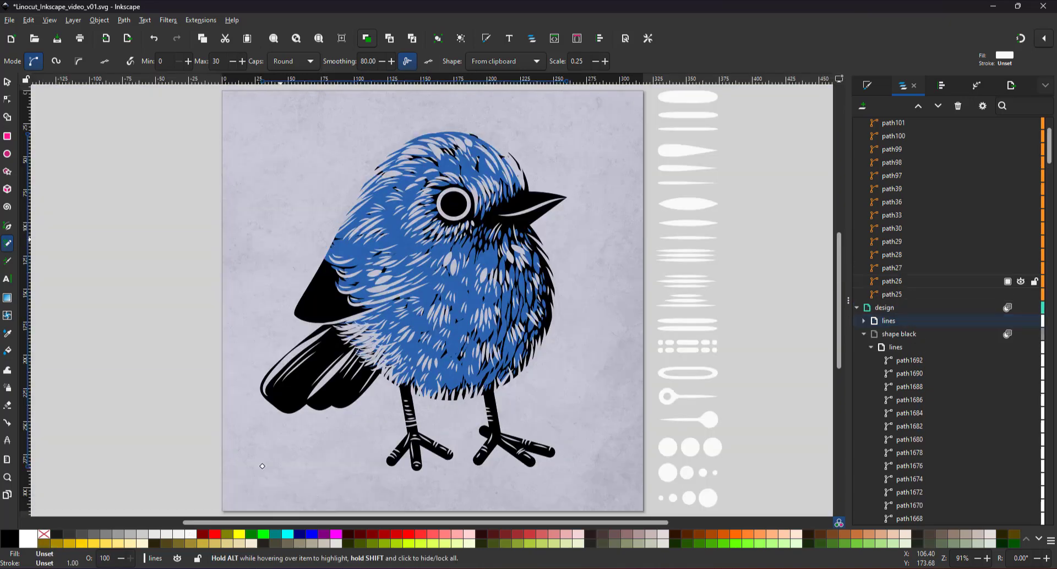
{"action": "key", "text": "s"}
{"action": "left_click", "coordinate": [688, 115]}
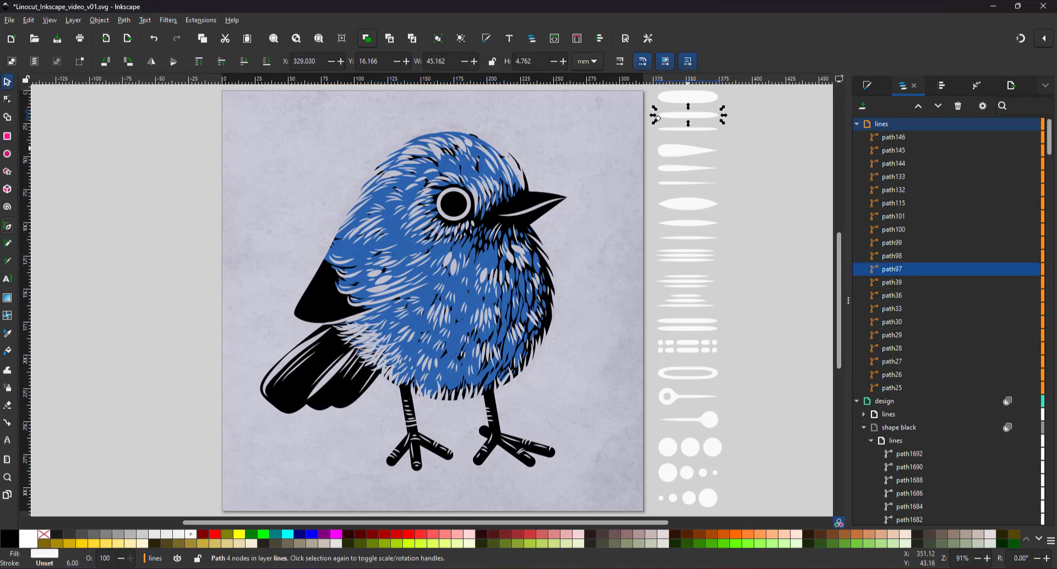
{"action": "key", "text": "b"}
{"action": "key", "text": "z"}
{"action": "left_click", "coordinate": [104, 61]}
{"action": "left_click_drag", "start_coordinate": [839, 310], "coordinate": [839, 288]}
{"action": "key", "text": "p"}
{"action": "left_click_drag", "start_coordinate": [468, 221], "coordinate": [494, 225]}
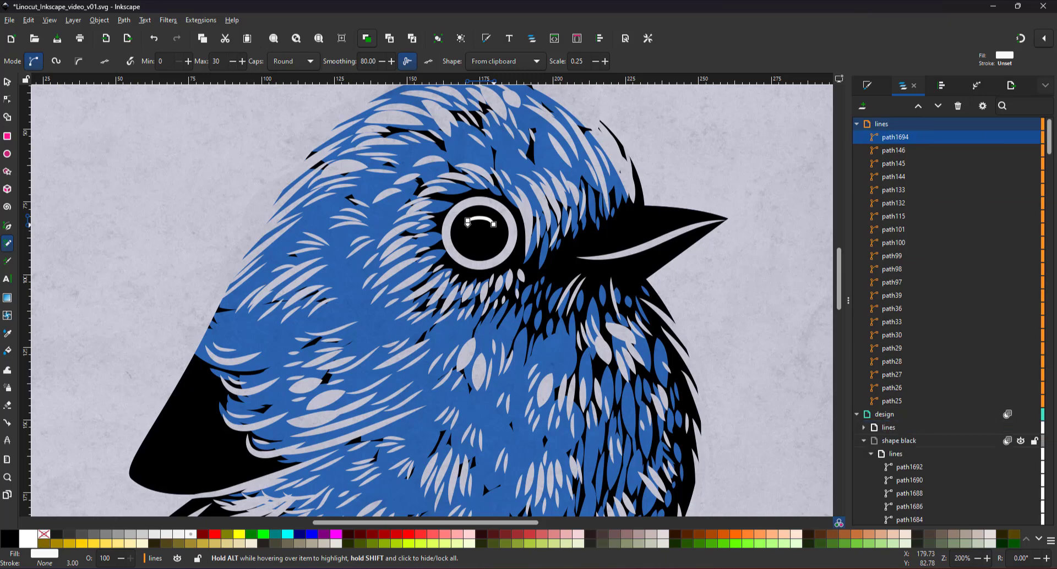
Move the highlight into the design's lines layer and add a second curved stroke down its rear side.
{"action": "key", "text": "shift+Page_Down"}
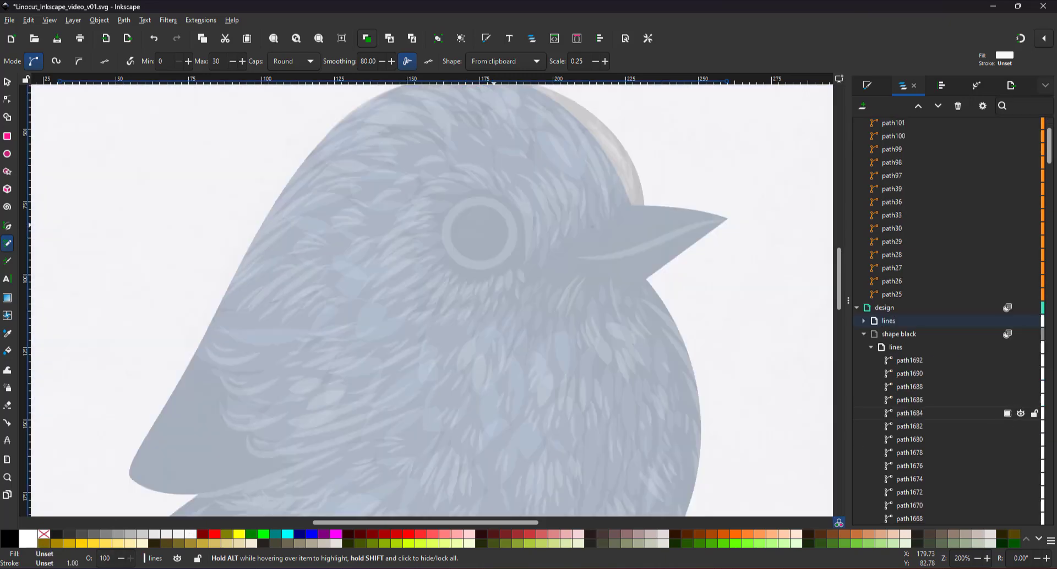
{"action": "key", "text": "BackSpace"}
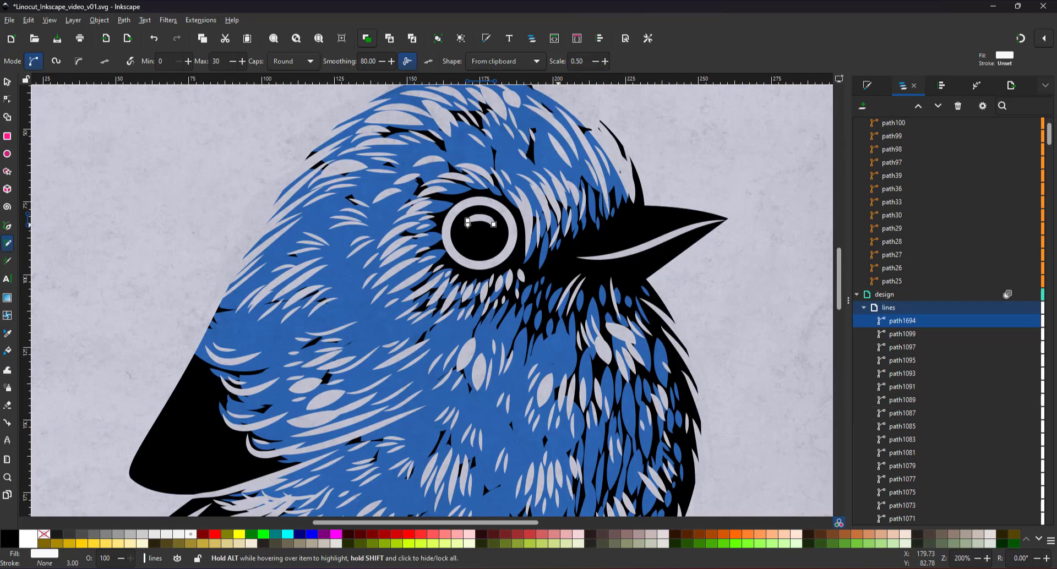
{"action": "left_click_drag", "start_coordinate": [477, 216], "coordinate": [468, 234]}
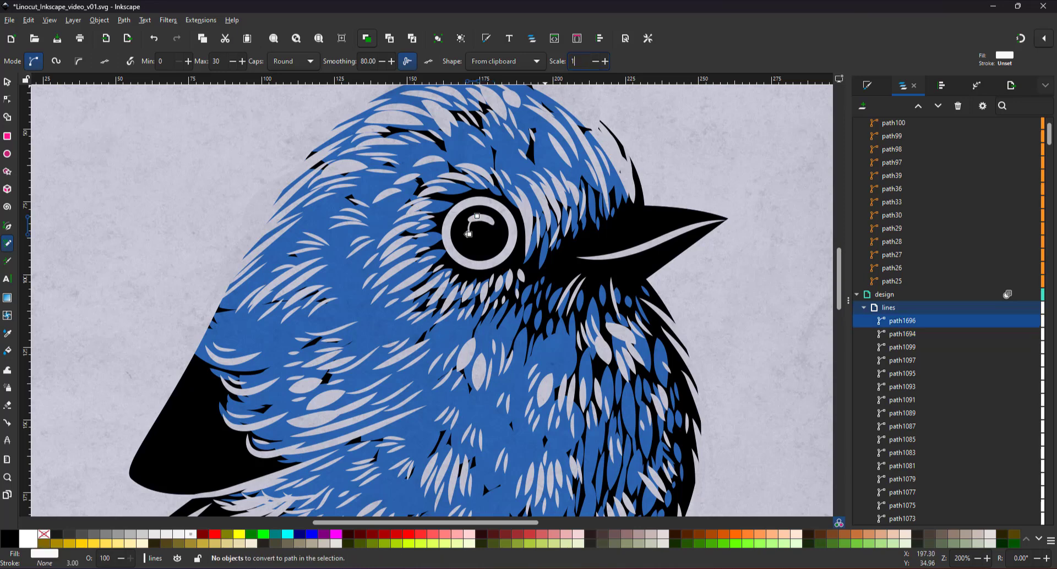
{"action": "key", "text": "s"}
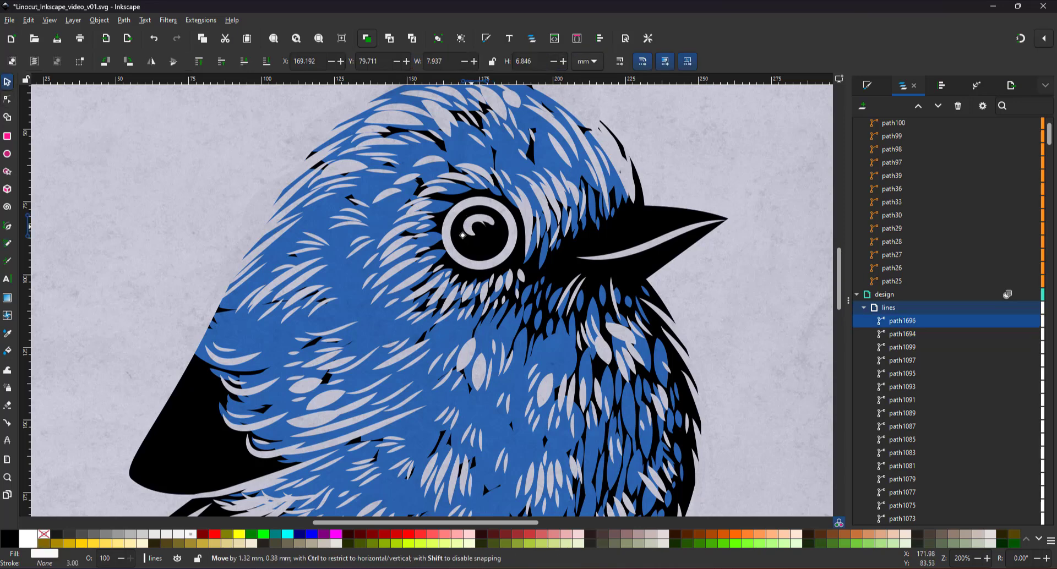
{"action": "key", "text": "p"}
{"action": "left_click_drag", "start_coordinate": [500, 238], "coordinate": [485, 255]}
{"action": "key", "text": "ctrl+z"}
Copy the double rounded bar as brush shape and draw a pattern stroke across the upper wing in the design's lines layer.
{"action": "scroll", "coordinate": [430, 297], "scroll_direction": "right", "scroll_amount": 2}
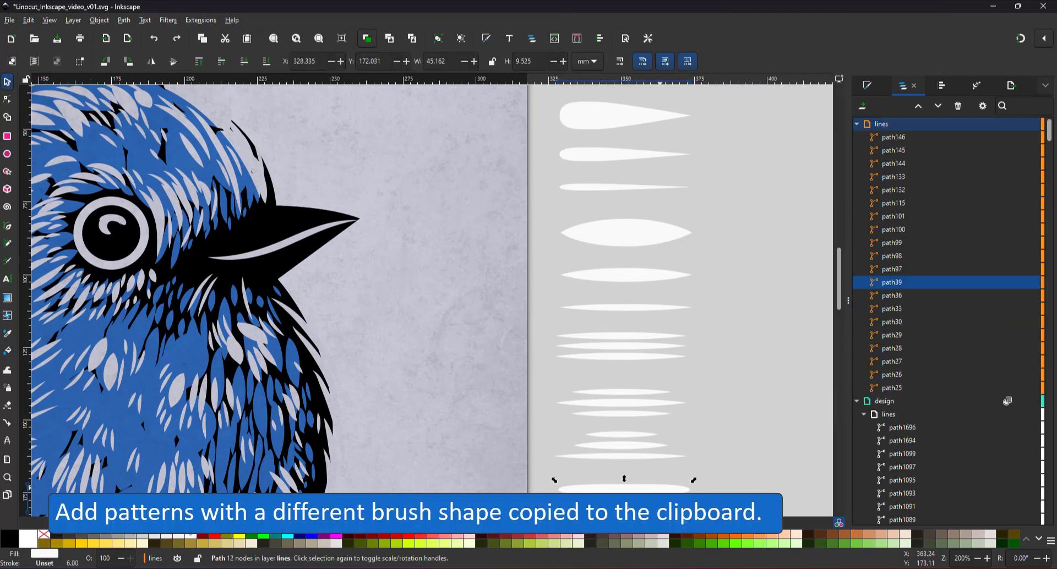
{"action": "left_click", "coordinate": [889, 415]}
{"action": "scroll", "coordinate": [430, 297], "scroll_direction": "left", "scroll_amount": 10}
{"action": "left_click", "coordinate": [7, 243]}
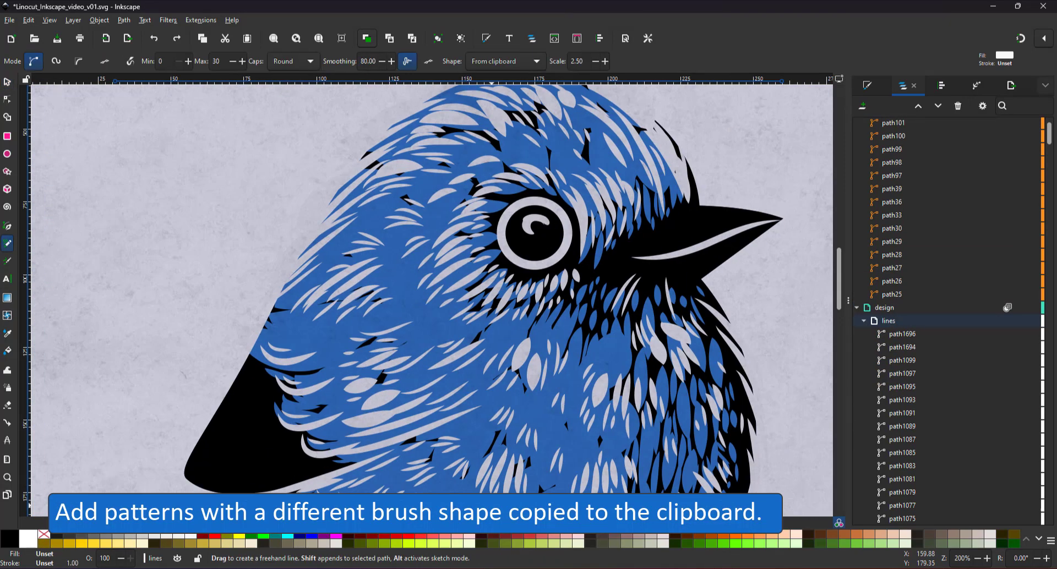
{"action": "left_click_drag", "start_coordinate": [223, 375], "coordinate": [291, 354]}
Set the shape scale to 0.5 and draw double-line strokes across the black wing tip, undoing the last one.
{"action": "double_click", "coordinate": [576, 61]}
{"action": "type", "text": ","}
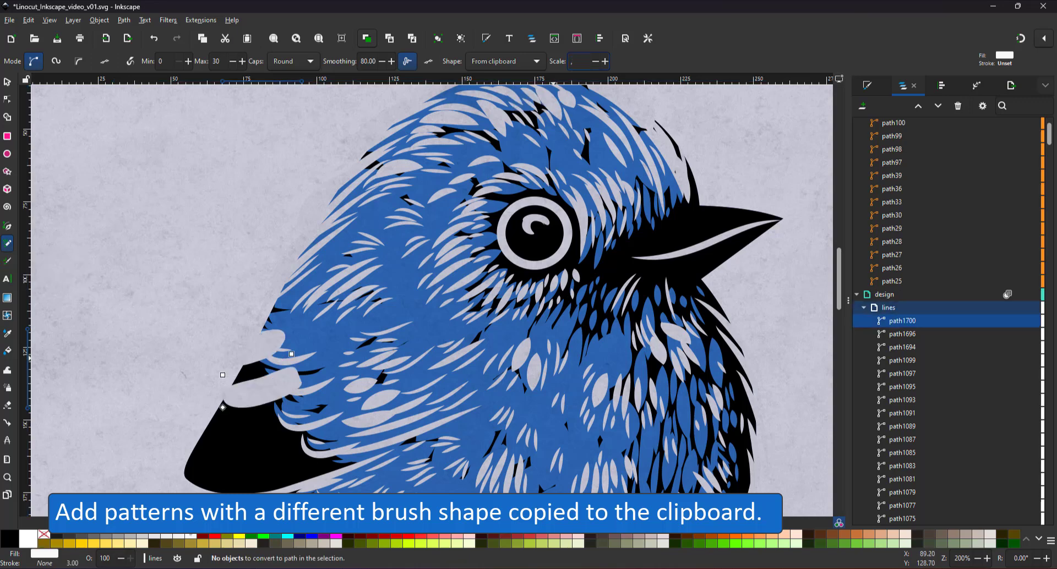
{"action": "type", "text": "0.5"}
{"action": "key", "text": "Return"}
{"action": "left_click_drag", "start_coordinate": [206, 406], "coordinate": [267, 396]}
{"action": "left_click_drag", "start_coordinate": [195, 433], "coordinate": [266, 420]}
{"action": "left_click_drag", "start_coordinate": [185, 457], "coordinate": [271, 441]}
{"action": "left_click_drag", "start_coordinate": [177, 474], "coordinate": [279, 462]}
{"action": "mouse_move", "coordinate": [218, 491]}
{"action": "left_mouse_down"}
{"action": "mouse_move", "coordinate": [309, 463]}
{"action": "mouse_move", "coordinate": [266, 416]}
{"action": "mouse_move", "coordinate": [264, 393]}
{"action": "left_mouse_up"}
{"action": "key", "text": "ctrl+z"}
Go through the wing lines with the Node tool, reshape the uppermost line and delete its surplus node.
{"action": "key", "text": "n"}
{"action": "left_click", "coordinate": [259, 468]}
{"action": "left_click", "coordinate": [251, 451]}
{"action": "left_click", "coordinate": [251, 424]}
{"action": "left_click", "coordinate": [251, 401]}
{"action": "left_click", "coordinate": [260, 372]}
{"action": "left_click_drag", "start_coordinate": [290, 353], "coordinate": [257, 366]}
{"action": "key", "text": "Delete"}
{"action": "left_click_drag", "start_coordinate": [223, 375], "coordinate": [215, 378]}
Delete the surplus middle node of the second wing stroke and smooth its curve.
{"action": "left_click", "coordinate": [250, 397]}
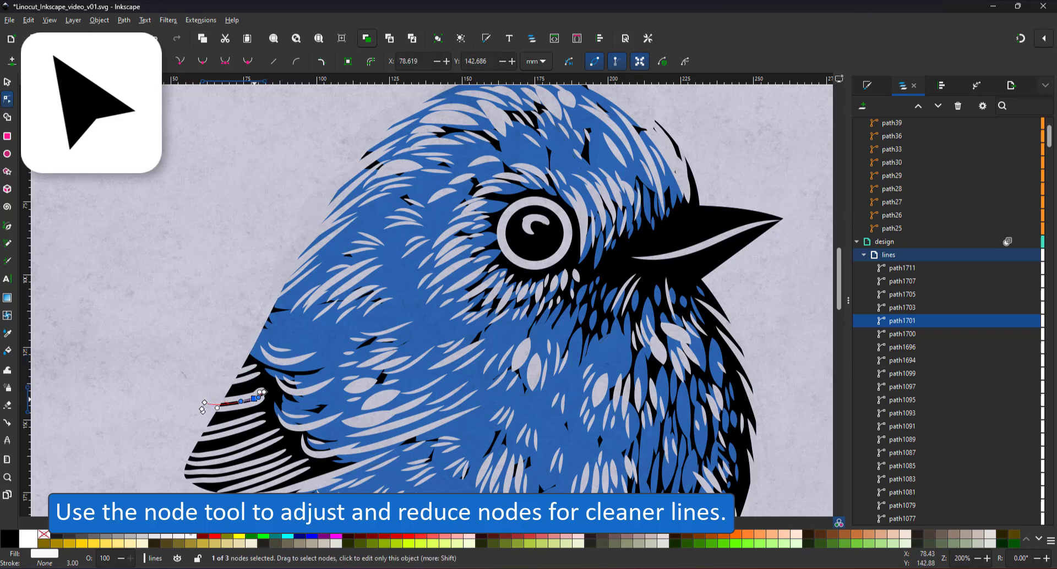
{"action": "left_click", "coordinate": [255, 398]}
{"action": "key", "text": "Delete"}
{"action": "left_click_drag", "start_coordinate": [293, 442], "coordinate": [244, 403]}
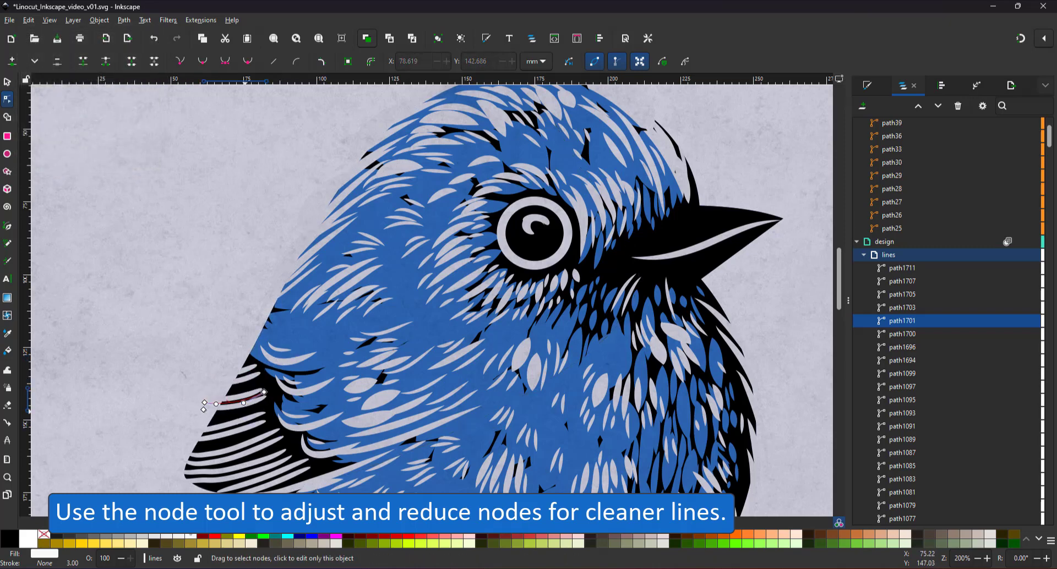
Remove the surplus nodes from the two lowest wing strokes and smooth their curves.
{"action": "left_click", "coordinate": [278, 474]}
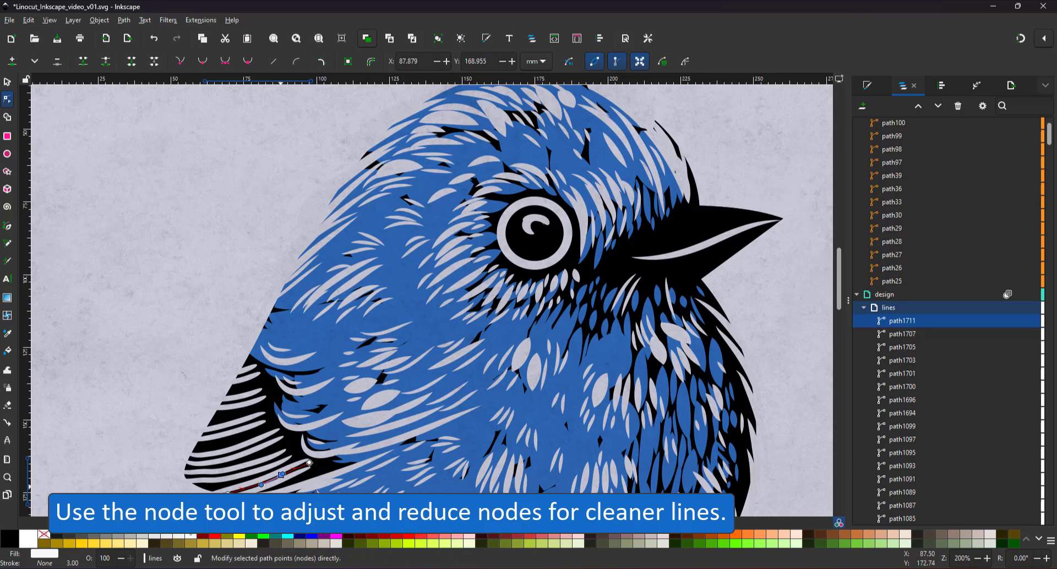
{"action": "left_click", "coordinate": [281, 475]}
{"action": "key", "text": "Delete"}
{"action": "left_click_drag", "start_coordinate": [261, 485], "coordinate": [278, 479]}
{"action": "left_click", "coordinate": [243, 472]}
{"action": "left_click", "coordinate": [242, 472]}
{"action": "key", "text": "Delete"}
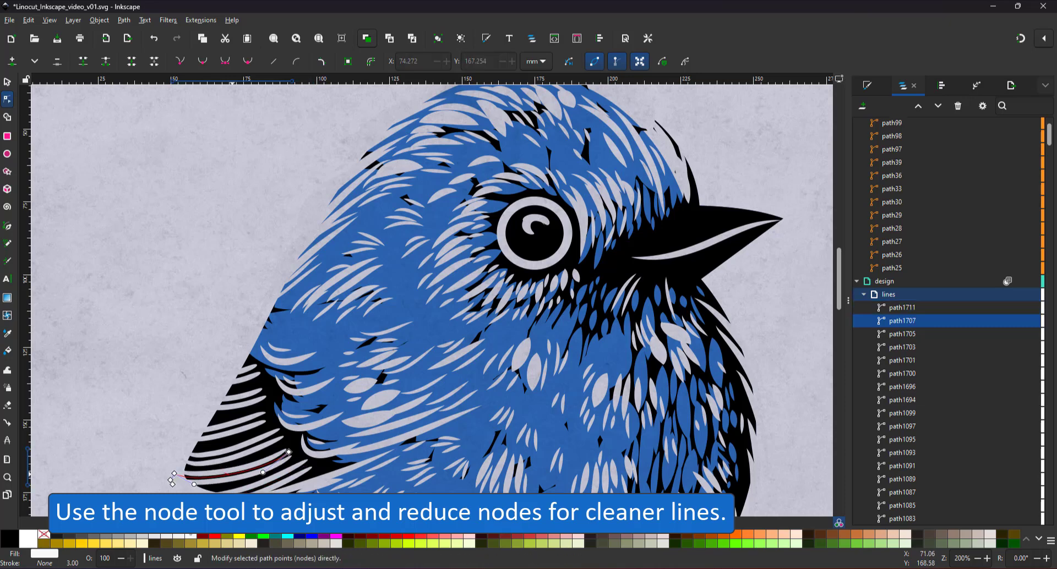
{"action": "left_click", "coordinate": [215, 316]}
Copy the thin double-pointed brush shape and draw short strokes along the upper beak and at its base.
{"action": "left_click_drag", "start_coordinate": [407, 523], "coordinate": [510, 522]}
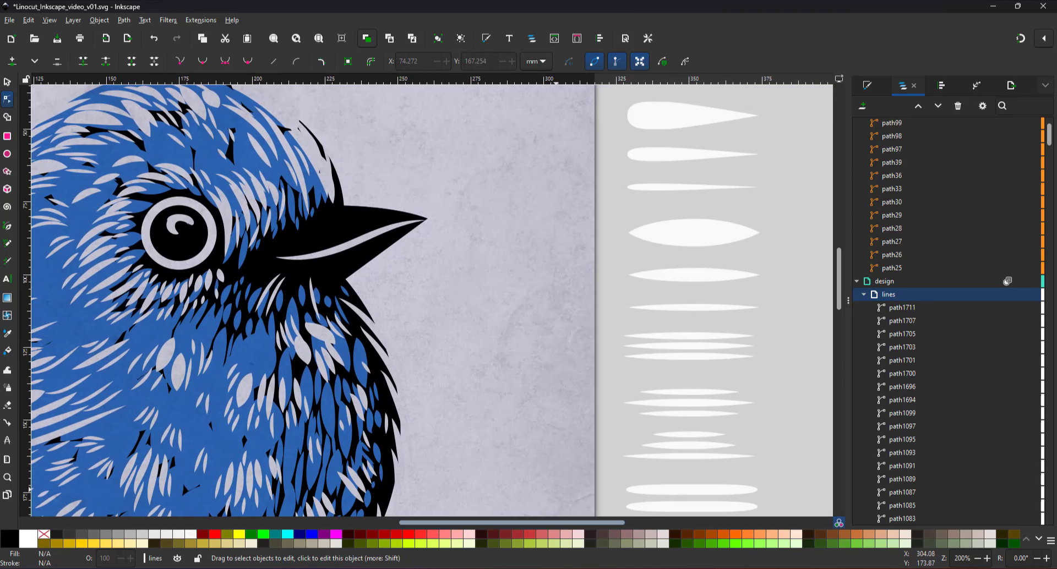
{"action": "left_click", "coordinate": [690, 308]}
{"action": "left_click", "coordinate": [902, 413]}
{"action": "key", "text": "p"}
{"action": "left_click_drag", "start_coordinate": [299, 246], "coordinate": [320, 256]}
{"action": "left_click_drag", "start_coordinate": [312, 244], "coordinate": [333, 252]}
{"action": "left_click_drag", "start_coordinate": [328, 240], "coordinate": [367, 237]}
{"action": "left_click_drag", "start_coordinate": [361, 225], "coordinate": [387, 227]}
{"action": "left_click_drag", "start_coordinate": [379, 221], "coordinate": [405, 223]}
{"action": "mouse_move", "coordinate": [287, 270]}
{"action": "left_mouse_down"}
{"action": "mouse_move", "coordinate": [371, 244]}
{"action": "mouse_move", "coordinate": [332, 264]}
{"action": "left_mouse_up"}
Adjust the nodes of the short strokes at the base of the beak and deselect them.
{"action": "key", "text": "n"}
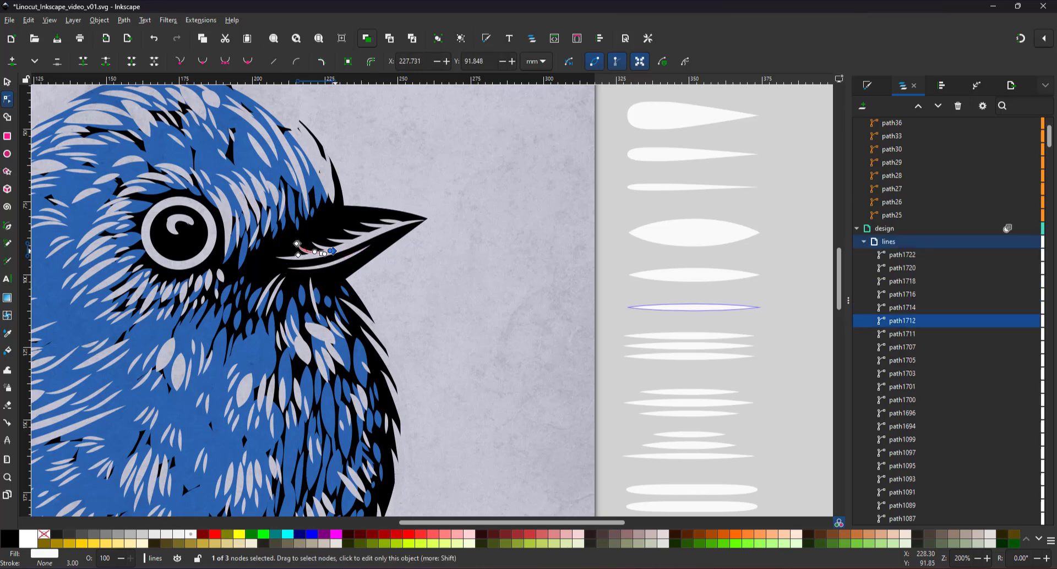
{"action": "key", "text": "5"}
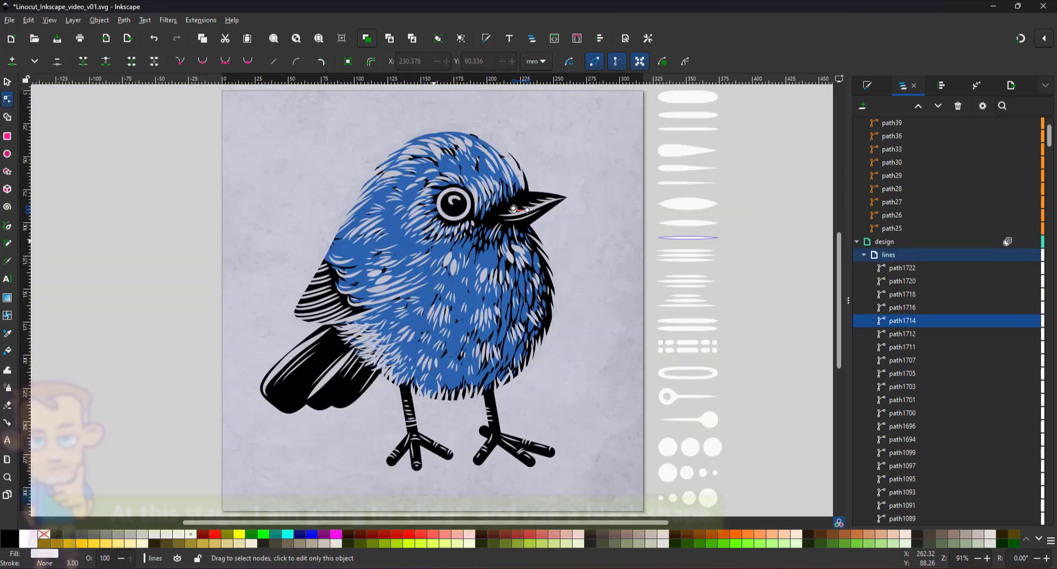
{"action": "left_click", "coordinate": [108, 308]}
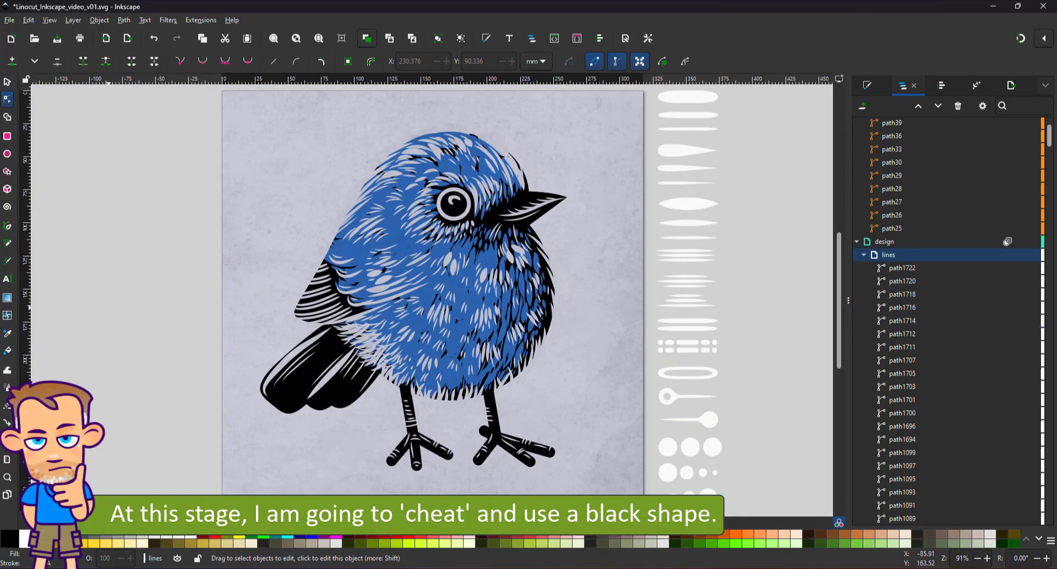
Activate the lines sublayer of shape black, copy the thin double-pointed brush shape and ready the Pencil tool with a black fill.
{"action": "left_click", "coordinate": [864, 255]}
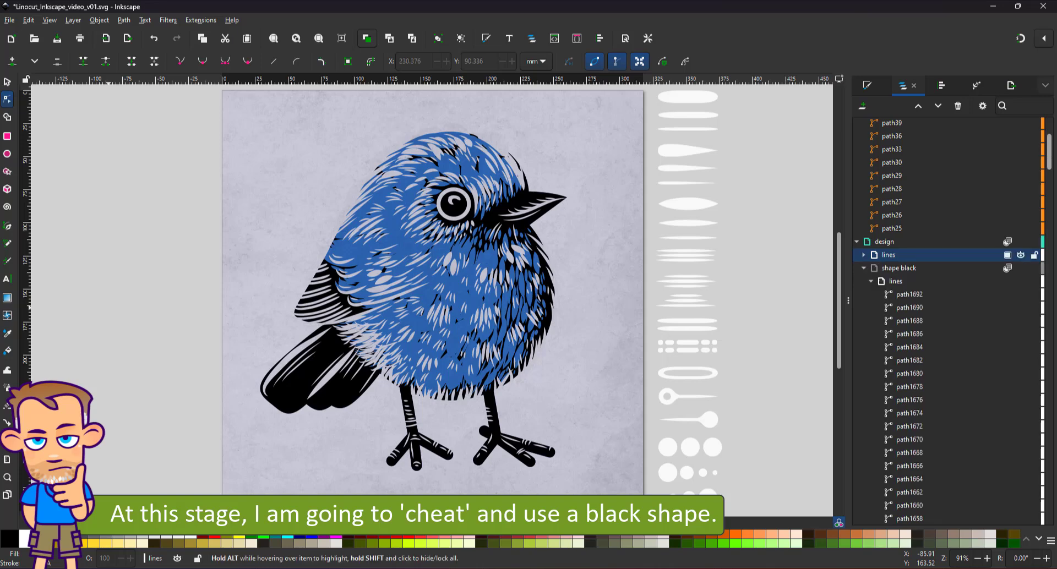
{"action": "left_click", "coordinate": [896, 281]}
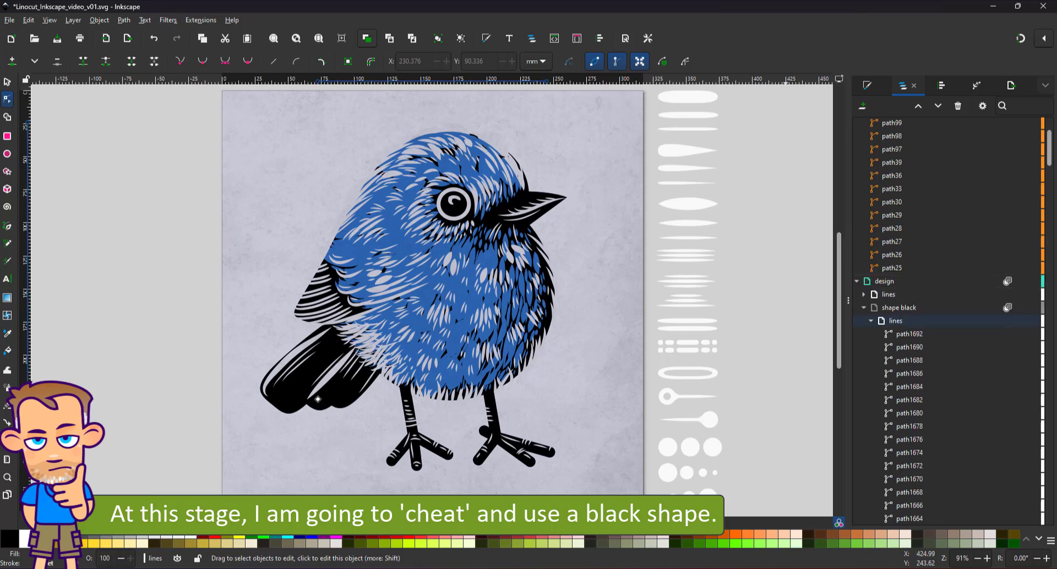
{"action": "key", "text": "s"}
{"action": "left_click", "coordinate": [657, 238]}
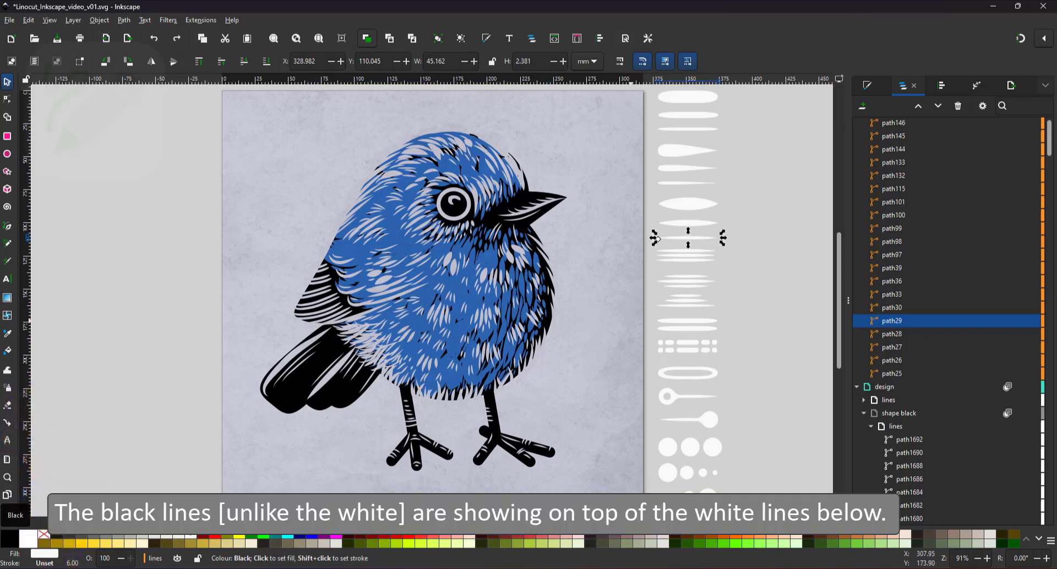
{"action": "left_click", "coordinate": [317, 400]}
{"action": "left_click", "coordinate": [347, 322], "text": "ctrl"}
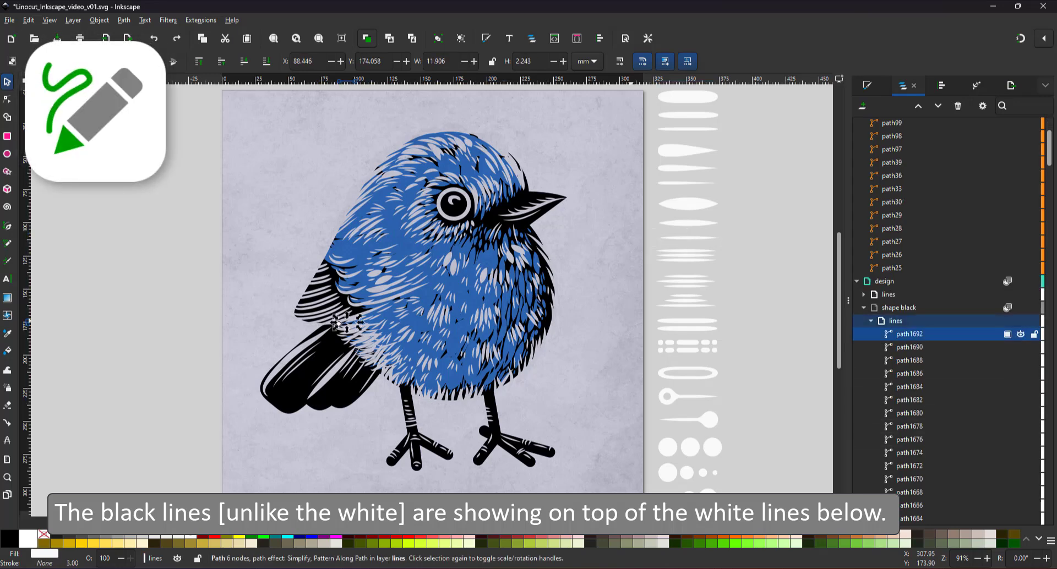
{"action": "left_click", "coordinate": [7, 243]}
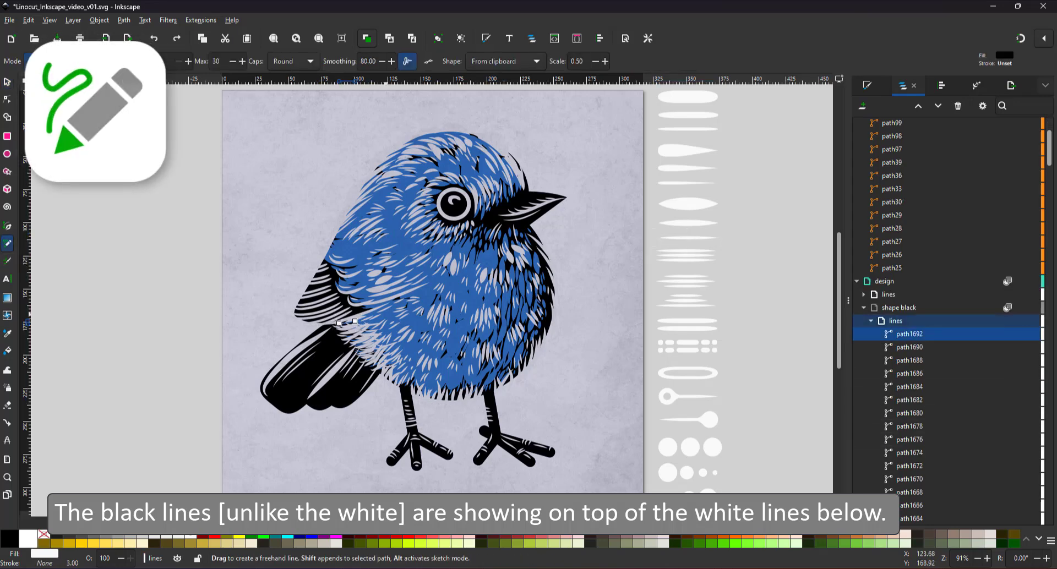
Draw short black feather strokes across the middle and lower belly using the clipboard shape at scale 0.50.
{"action": "mouse_move", "coordinate": [381, 317]}
{"action": "left_mouse_down"}
{"action": "mouse_move", "coordinate": [403, 303]}
{"action": "mouse_move", "coordinate": [412, 316]}
{"action": "mouse_move", "coordinate": [427, 294]}
{"action": "mouse_move", "coordinate": [460, 293]}
{"action": "mouse_move", "coordinate": [467, 316]}
{"action": "left_mouse_up"}
{"action": "left_click_drag", "start_coordinate": [463, 316], "coordinate": [457, 329]}
{"action": "left_click_drag", "start_coordinate": [447, 322], "coordinate": [430, 337]}
{"action": "left_click_drag", "start_coordinate": [420, 328], "coordinate": [417, 339]}
{"action": "left_click_drag", "start_coordinate": [417, 344], "coordinate": [415, 350]}
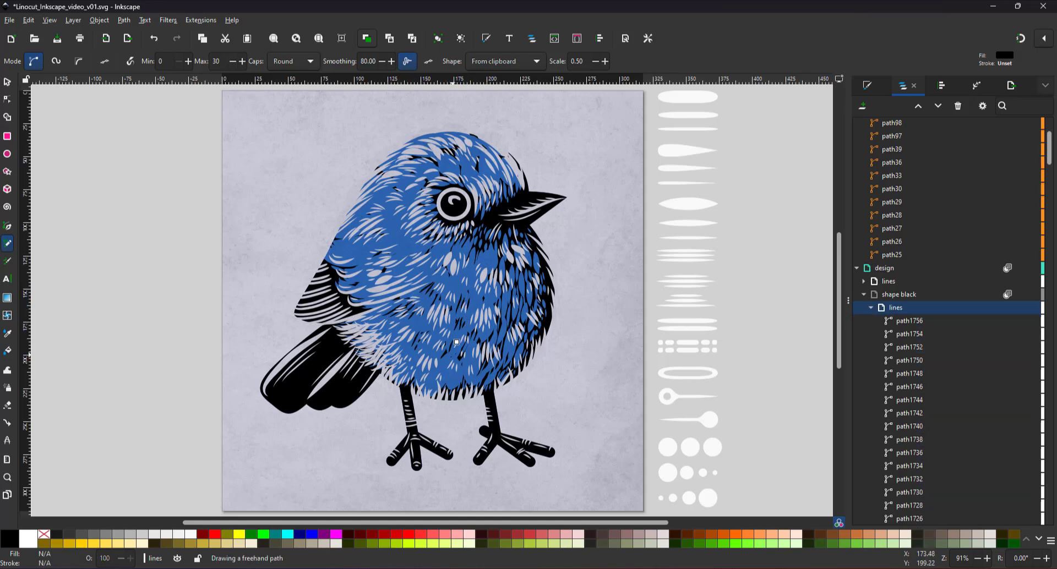
Draw short black feather strokes over the upper wing and the bird's back.
{"action": "left_click", "coordinate": [8, 477]}
{"action": "left_click", "coordinate": [105, 61]}
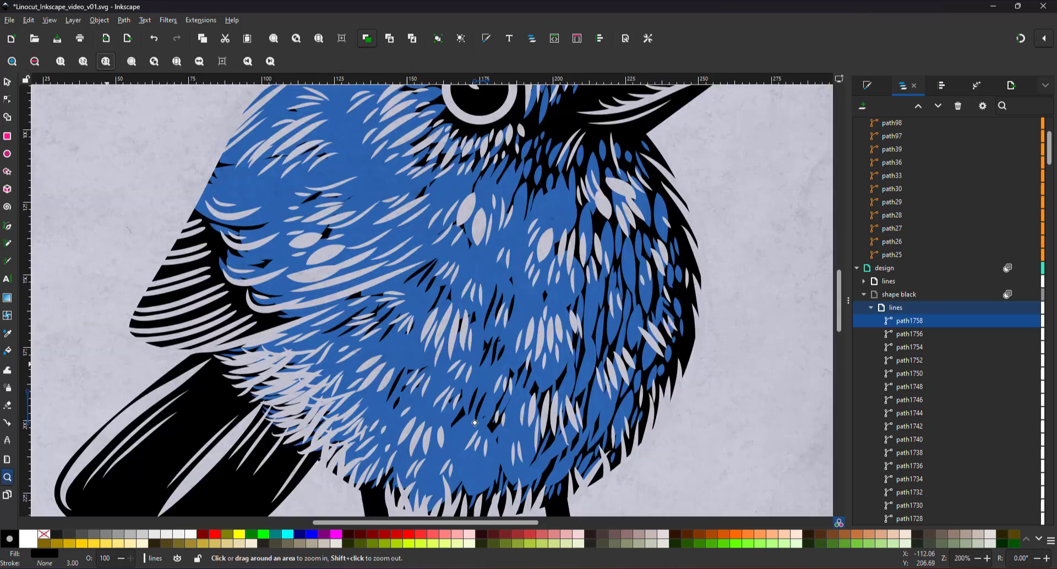
{"action": "left_click", "coordinate": [7, 244]}
{"action": "left_click_drag", "start_coordinate": [242, 205], "coordinate": [238, 175]}
{"action": "mouse_move", "coordinate": [203, 193]}
{"action": "left_mouse_down"}
{"action": "mouse_move", "coordinate": [222, 197]}
{"action": "mouse_move", "coordinate": [244, 176]}
{"action": "left_mouse_up"}
{"action": "left_click_drag", "start_coordinate": [240, 188], "coordinate": [298, 183]}
{"action": "mouse_move", "coordinate": [266, 254]}
{"action": "left_mouse_down"}
{"action": "mouse_move", "coordinate": [285, 249]}
{"action": "mouse_move", "coordinate": [272, 262]}
{"action": "left_mouse_up"}
{"action": "left_click_drag", "start_coordinate": [274, 289], "coordinate": [289, 283]}
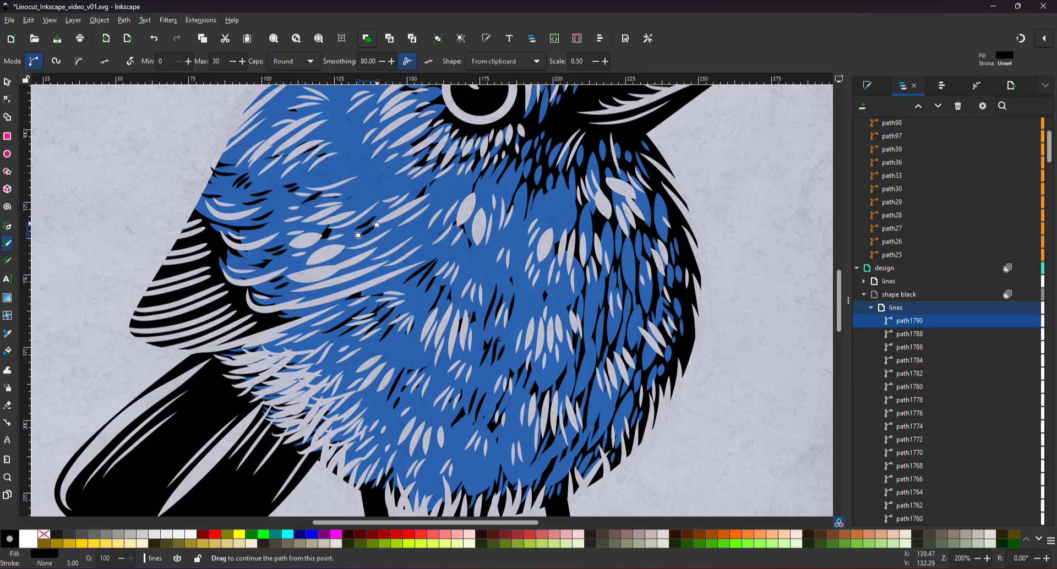
{"action": "left_click_drag", "start_coordinate": [336, 165], "coordinate": [354, 156]}
{"action": "left_click_drag", "start_coordinate": [338, 168], "coordinate": [358, 166]}
Draw short, nearly vertical black strokes down the front of the chest.
{"action": "left_click_drag", "start_coordinate": [546, 203], "coordinate": [548, 223]}
{"action": "left_click_drag", "start_coordinate": [563, 209], "coordinate": [557, 232]}
{"action": "left_click_drag", "start_coordinate": [567, 288], "coordinate": [563, 306]}
{"action": "left_click_drag", "start_coordinate": [626, 255], "coordinate": [633, 290]}
{"action": "left_click_drag", "start_coordinate": [660, 213], "coordinate": [667, 249]}
Fill the blue areas of the lower belly above the legs with short black feather strokes.
{"action": "left_click_drag", "start_coordinate": [503, 406], "coordinate": [496, 424]}
{"action": "left_click_drag", "start_coordinate": [487, 463], "coordinate": [476, 490]}
{"action": "left_click_drag", "start_coordinate": [465, 422], "coordinate": [448, 447]}
{"action": "mouse_move", "coordinate": [462, 432]}
{"action": "left_mouse_down"}
{"action": "mouse_move", "coordinate": [451, 451]}
{"action": "mouse_move", "coordinate": [461, 480]}
{"action": "left_mouse_up"}
{"action": "left_click_drag", "start_coordinate": [472, 460], "coordinate": [468, 481]}
{"action": "mouse_move", "coordinate": [478, 462]}
{"action": "left_mouse_down"}
{"action": "mouse_move", "coordinate": [474, 480]}
{"action": "mouse_move", "coordinate": [502, 478]}
{"action": "left_mouse_up"}
{"action": "left_click_drag", "start_coordinate": [527, 439], "coordinate": [523, 468]}
{"action": "left_click_drag", "start_coordinate": [602, 407], "coordinate": [591, 437]}
{"action": "left_click_drag", "start_coordinate": [611, 410], "coordinate": [599, 439]}
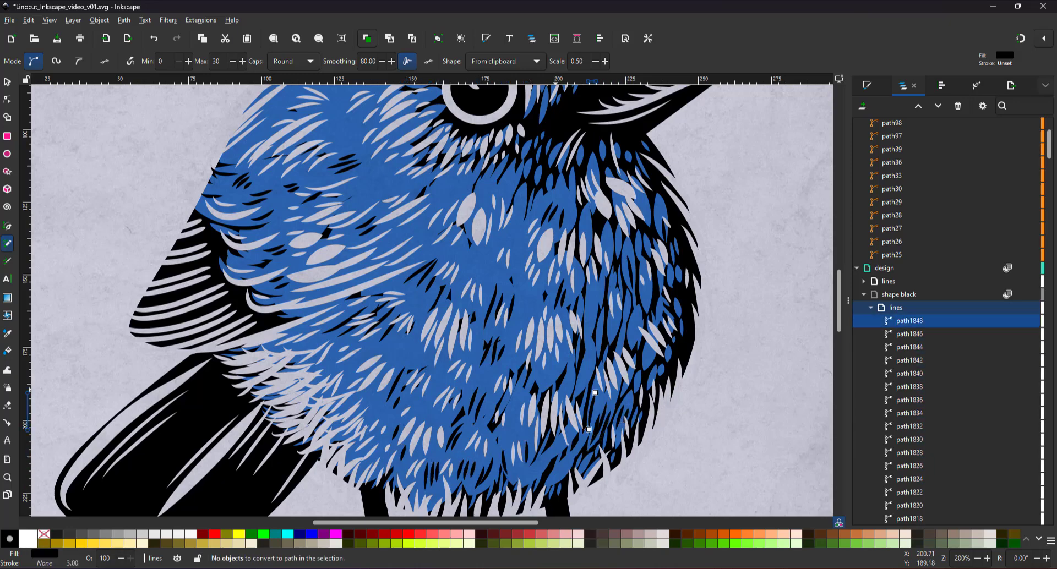
{"action": "left_click_drag", "start_coordinate": [552, 374], "coordinate": [542, 393]}
{"action": "left_click_drag", "start_coordinate": [517, 405], "coordinate": [503, 438]}
{"action": "left_click_drag", "start_coordinate": [556, 377], "coordinate": [549, 398]}
Draw short black feather strokes on the throat and below the eye.
{"action": "scroll", "coordinate": [529, 308], "scroll_direction": "up", "scroll_amount": 6}
{"action": "left_click_drag", "start_coordinate": [543, 300], "coordinate": [526, 353]}
{"action": "left_click_drag", "start_coordinate": [524, 323], "coordinate": [518, 365]}
{"action": "left_click_drag", "start_coordinate": [510, 318], "coordinate": [500, 346]}
{"action": "mouse_move", "coordinate": [500, 316]}
{"action": "left_mouse_down"}
{"action": "mouse_move", "coordinate": [489, 341]}
{"action": "mouse_move", "coordinate": [479, 332]}
{"action": "left_mouse_up"}
{"action": "left_click_drag", "start_coordinate": [477, 308], "coordinate": [467, 328]}
{"action": "left_click_drag", "start_coordinate": [458, 319], "coordinate": [448, 339]}
Draw small black feather strokes on the forehead between the beak and the crown.
{"action": "left_click_drag", "start_coordinate": [591, 165], "coordinate": [595, 188]}
{"action": "left_click_drag", "start_coordinate": [583, 163], "coordinate": [581, 179]}
{"action": "mouse_move", "coordinate": [599, 167]}
{"action": "left_mouse_down"}
{"action": "mouse_move", "coordinate": [603, 188]}
{"action": "mouse_move", "coordinate": [615, 186]}
{"action": "left_mouse_up"}
{"action": "left_click_drag", "start_coordinate": [612, 166], "coordinate": [620, 184]}
{"action": "left_click_drag", "start_coordinate": [570, 148], "coordinate": [579, 162]}
{"action": "left_click_drag", "start_coordinate": [548, 142], "coordinate": [555, 154]}
{"action": "left_click_drag", "start_coordinate": [530, 118], "coordinate": [536, 135]}
{"action": "mouse_move", "coordinate": [527, 130]}
{"action": "left_mouse_down"}
{"action": "mouse_move", "coordinate": [534, 151]}
{"action": "mouse_move", "coordinate": [496, 157]}
{"action": "left_mouse_up"}
Draw short slanted black strokes on the cheek and behind the eye.
{"action": "mouse_move", "coordinate": [414, 302]}
{"action": "left_mouse_down"}
{"action": "mouse_move", "coordinate": [441, 284]}
{"action": "mouse_move", "coordinate": [433, 275]}
{"action": "left_mouse_up"}
{"action": "left_click_drag", "start_coordinate": [395, 286], "coordinate": [424, 264]}
{"action": "left_click_drag", "start_coordinate": [375, 241], "coordinate": [404, 223]}
{"action": "left_click_drag", "start_coordinate": [378, 212], "coordinate": [403, 203]}
{"action": "key", "text": "5"}
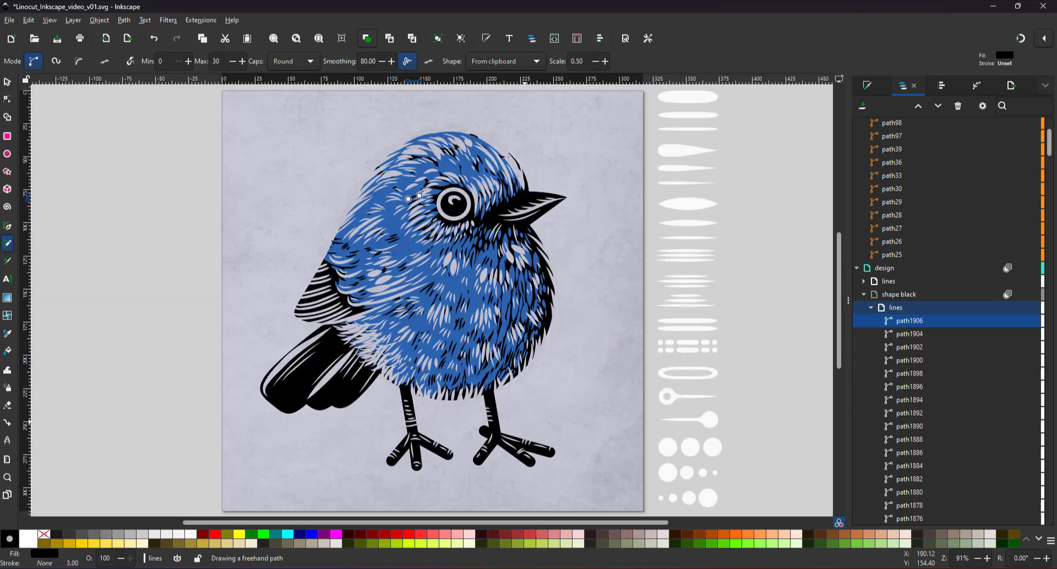
Select the white stroke at the front edge of the crown and reduce its brush shape scale.
{"action": "key", "text": "n"}
{"action": "left_click", "coordinate": [495, 143]}
{"action": "key", "text": "p"}
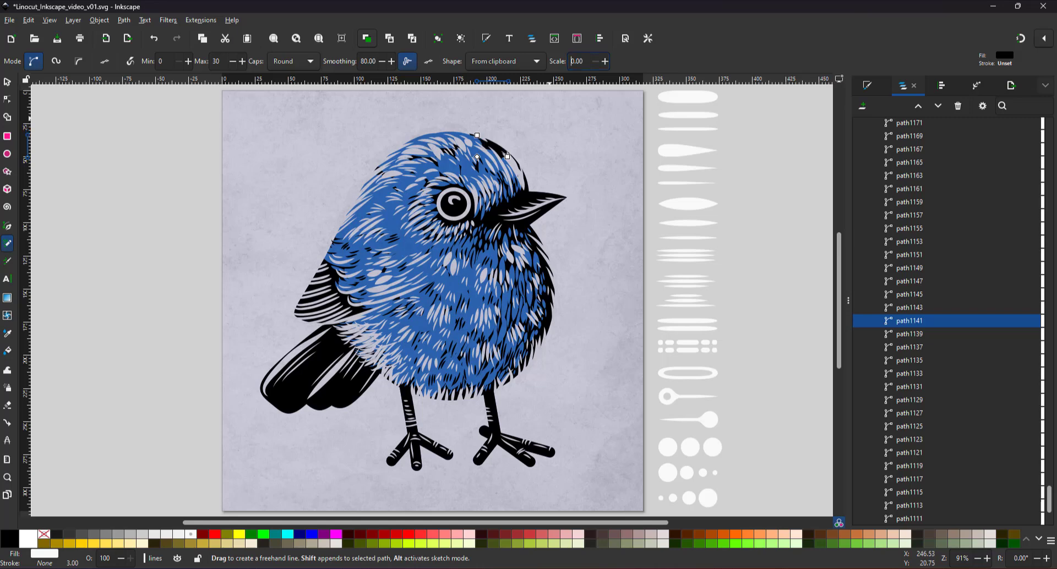
Try to scale a short white stroke on the forehead and undo the change.
{"action": "key", "text": "s"}
{"action": "left_click", "coordinate": [503, 172]}
{"action": "left_click_drag", "start_coordinate": [502, 172], "coordinate": [499, 173]}
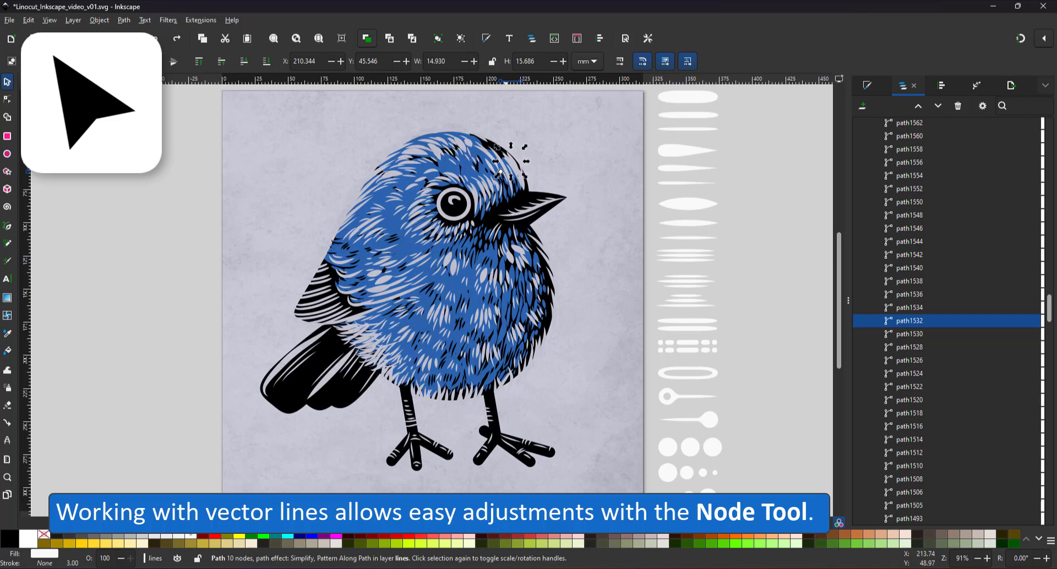
{"action": "left_click", "coordinate": [503, 167]}
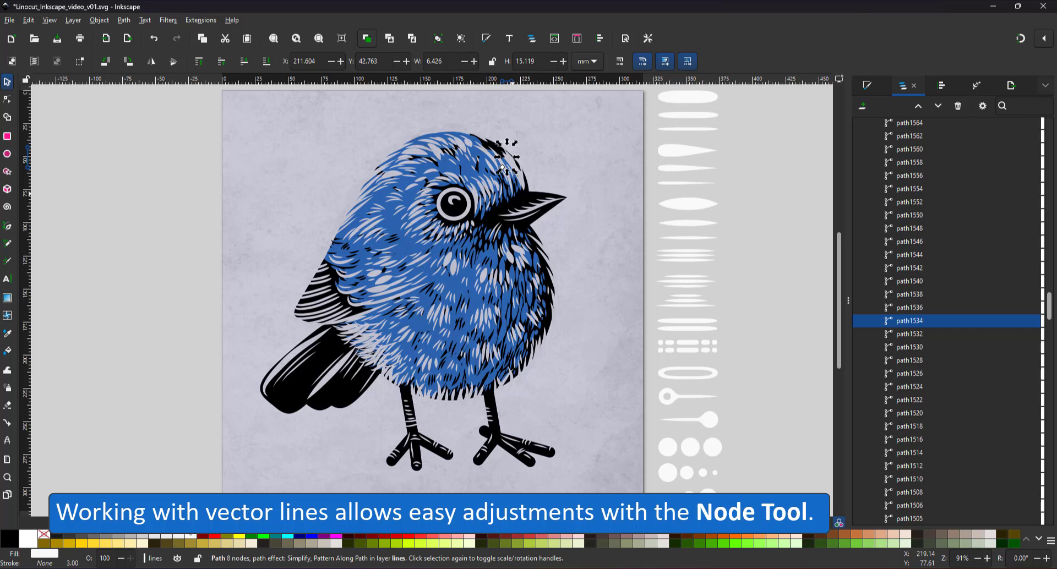
{"action": "left_click", "coordinate": [503, 175]}
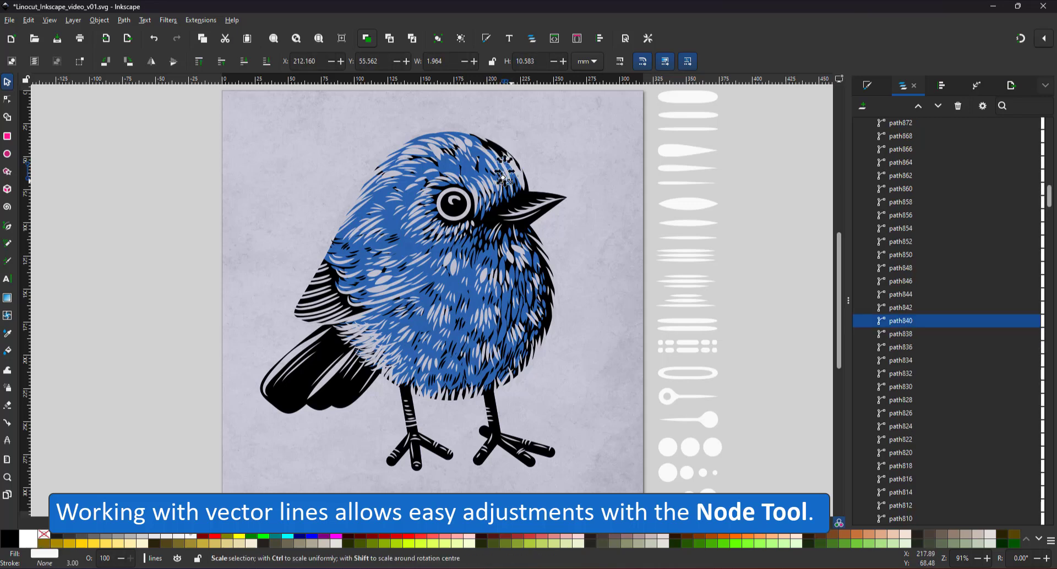
{"action": "key", "text": "ctrl+z"}
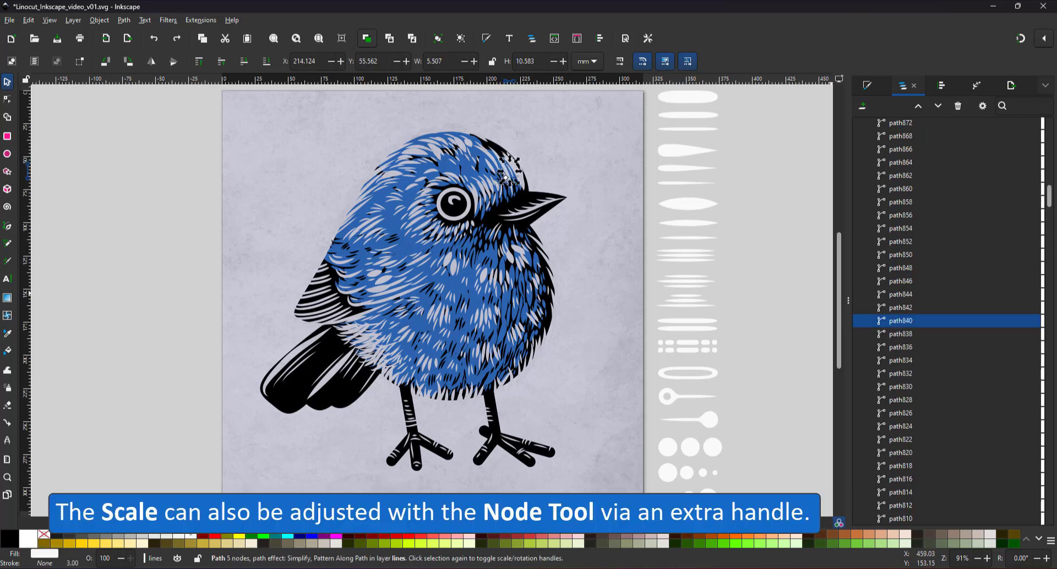
Convert the selected short white forehead stroke to a plain path.
{"action": "key", "text": "ctrl+shift+c"}
{"action": "left_click_drag", "start_coordinate": [838, 298], "coordinate": [839, 278]}
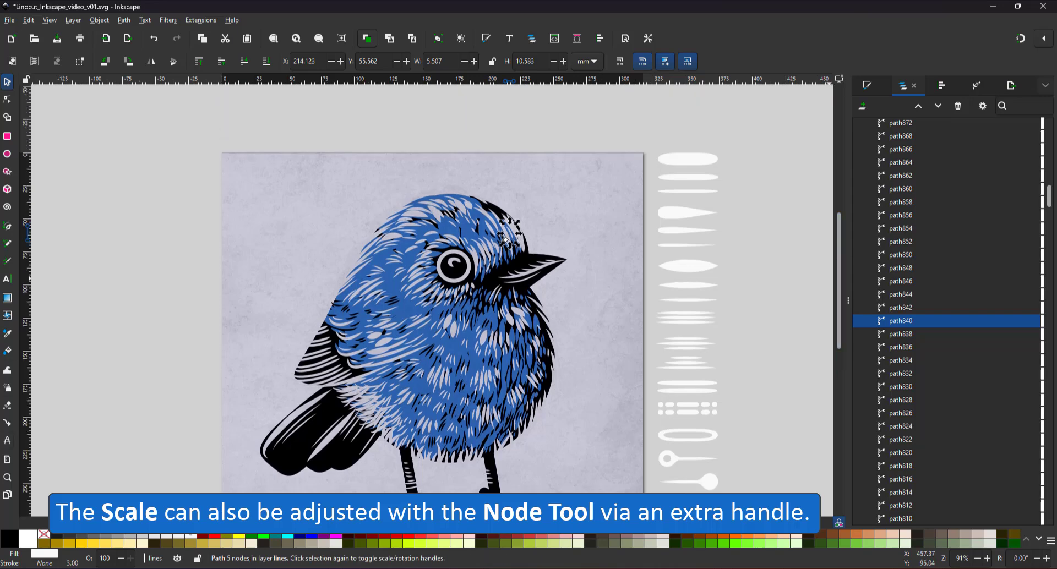
{"action": "key", "text": "z"}
{"action": "left_click", "coordinate": [505, 241]}
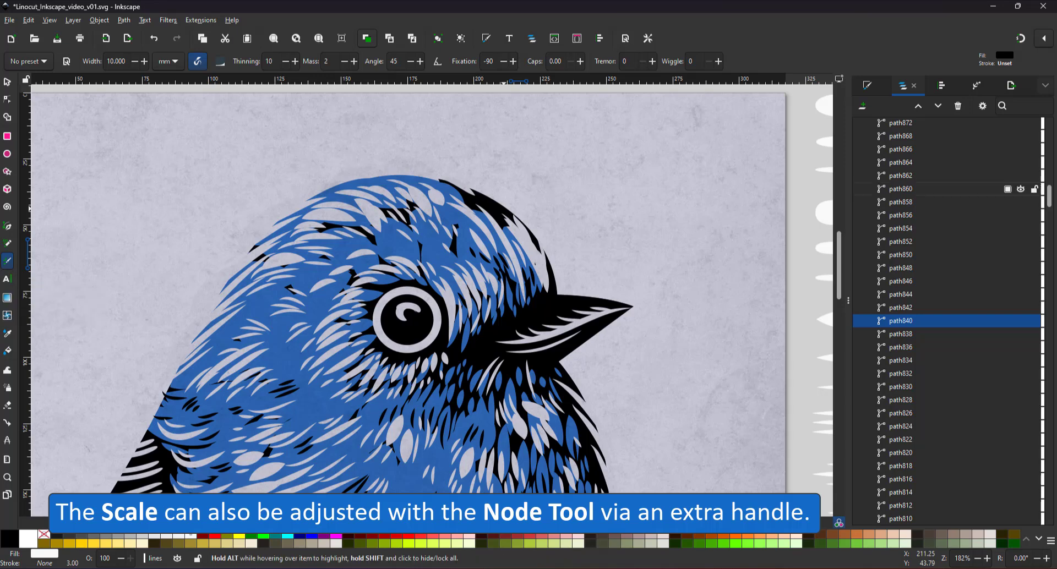
Select the white stroke along the forehead's edge with the Node tool and move both end nodes outward to lengthen it.
{"action": "left_click_drag", "start_coordinate": [1050, 199], "coordinate": [1050, 129]}
{"action": "left_click", "coordinate": [903, 427]}
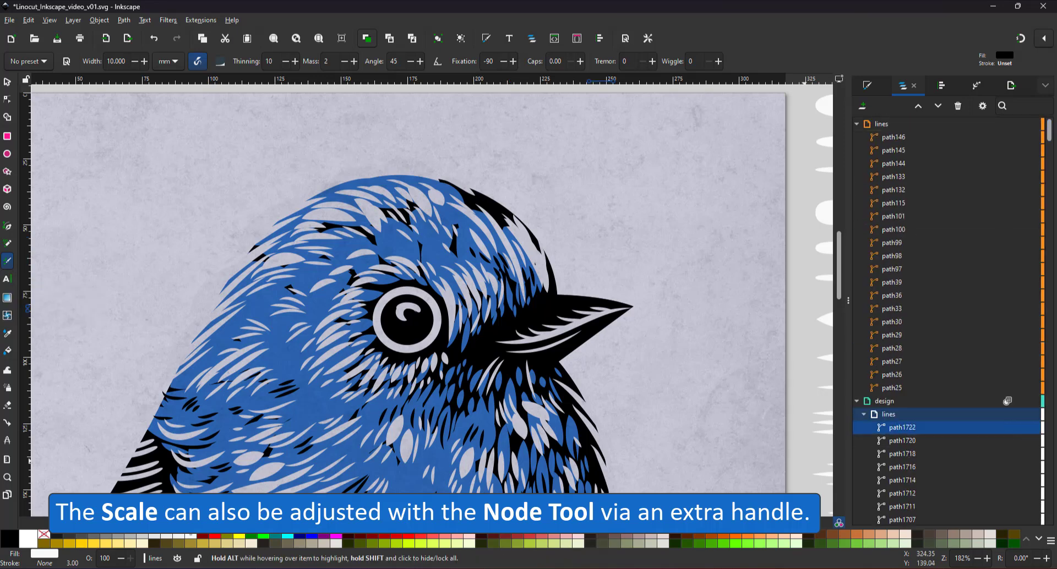
{"action": "key", "text": "n"}
{"action": "left_click", "coordinate": [521, 232]}
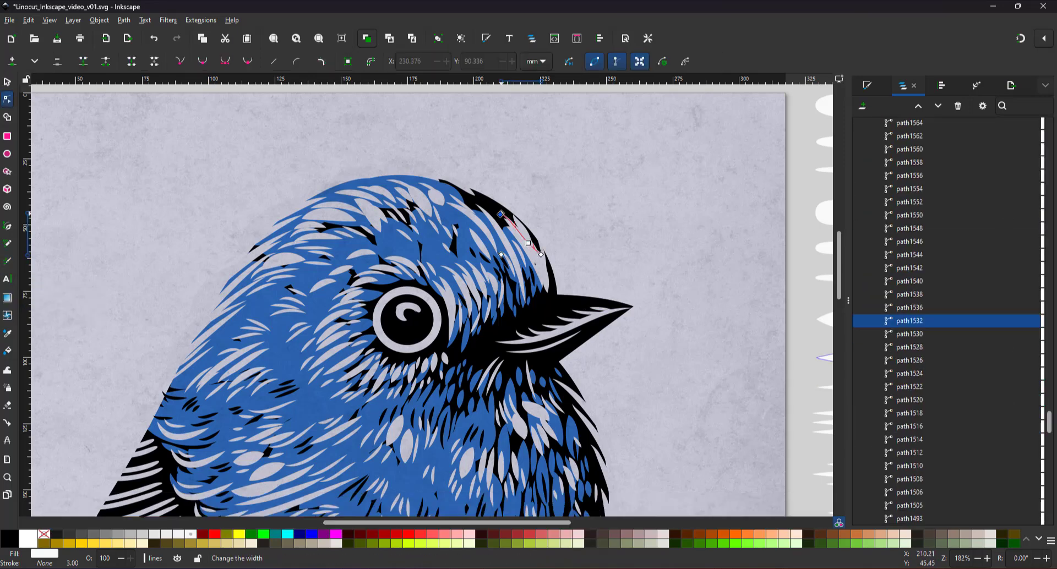
{"action": "mouse_move", "coordinate": [507, 203]}
{"action": "left_mouse_down"}
{"action": "mouse_move", "coordinate": [499, 222]}
{"action": "mouse_move", "coordinate": [533, 165]}
{"action": "mouse_move", "coordinate": [512, 245]}
{"action": "left_mouse_up"}
{"action": "key", "text": "ctrl+z"}
{"action": "left_click_drag", "start_coordinate": [539, 254], "coordinate": [538, 267]}
{"action": "left_click_drag", "start_coordinate": [502, 212], "coordinate": [480, 198]}
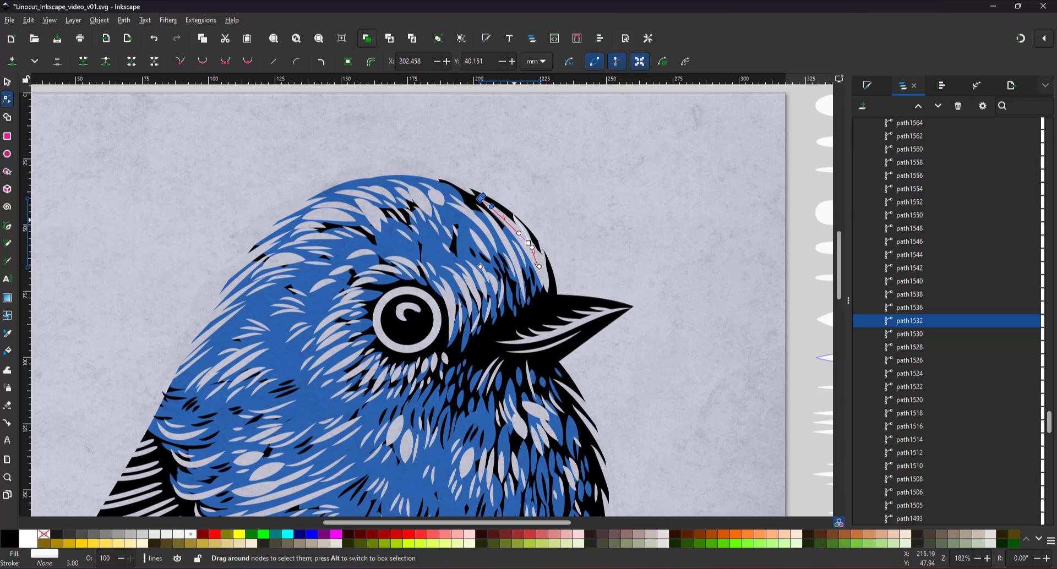
Delete the middle node of the forehead stroke, bend its curve to follow the head outline and deselect it.
{"action": "left_click", "coordinate": [529, 244]}
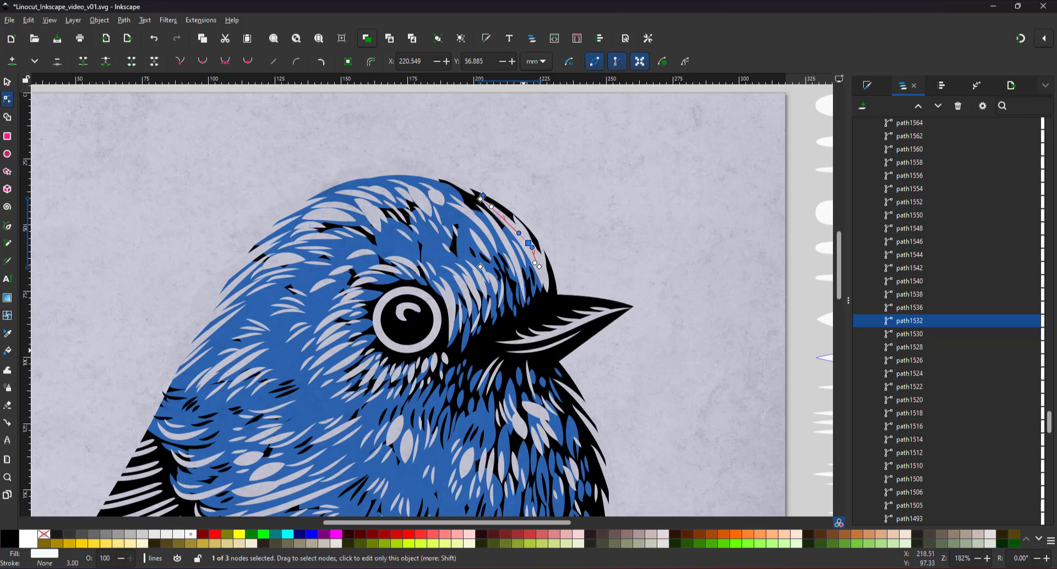
{"action": "key", "text": "Delete"}
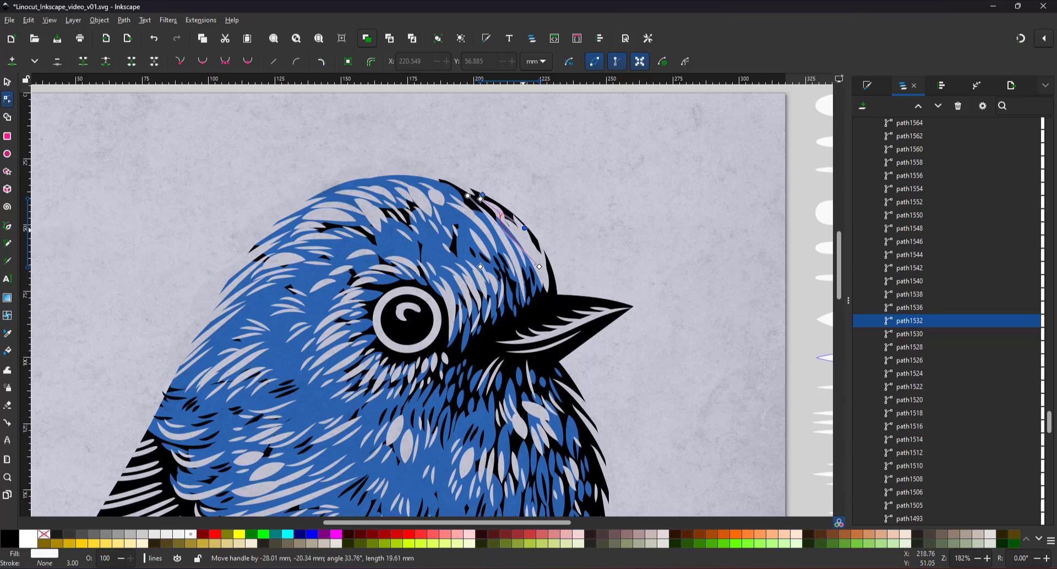
{"action": "left_click", "coordinate": [539, 267]}
{"action": "left_click_drag", "start_coordinate": [467, 196], "coordinate": [531, 249]}
{"action": "key", "text": "Escape"}
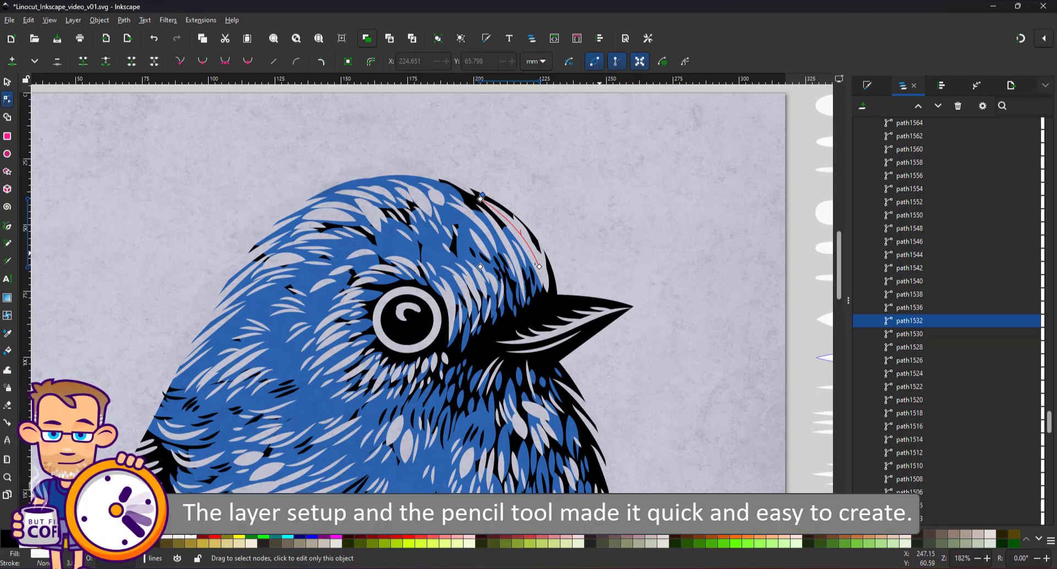
{"action": "key", "text": "5"}
{"action": "left_click", "coordinate": [7, 82]}
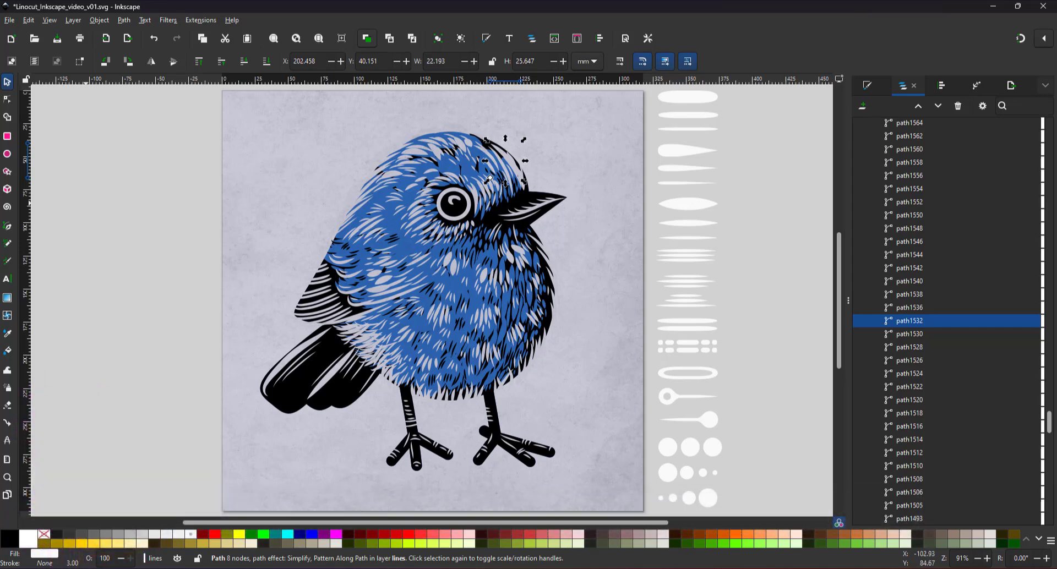
{"action": "key", "text": "Escape"}
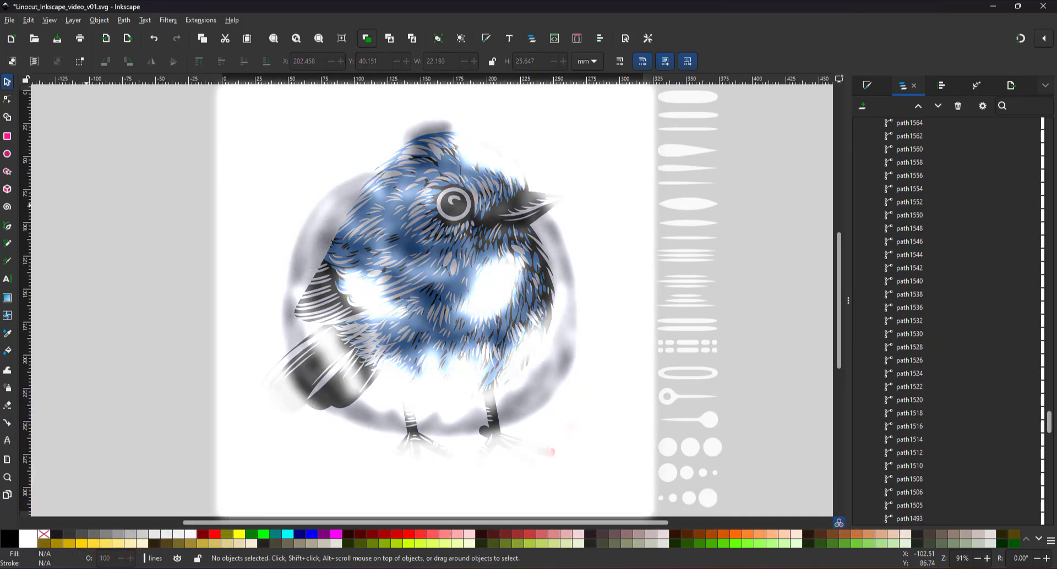